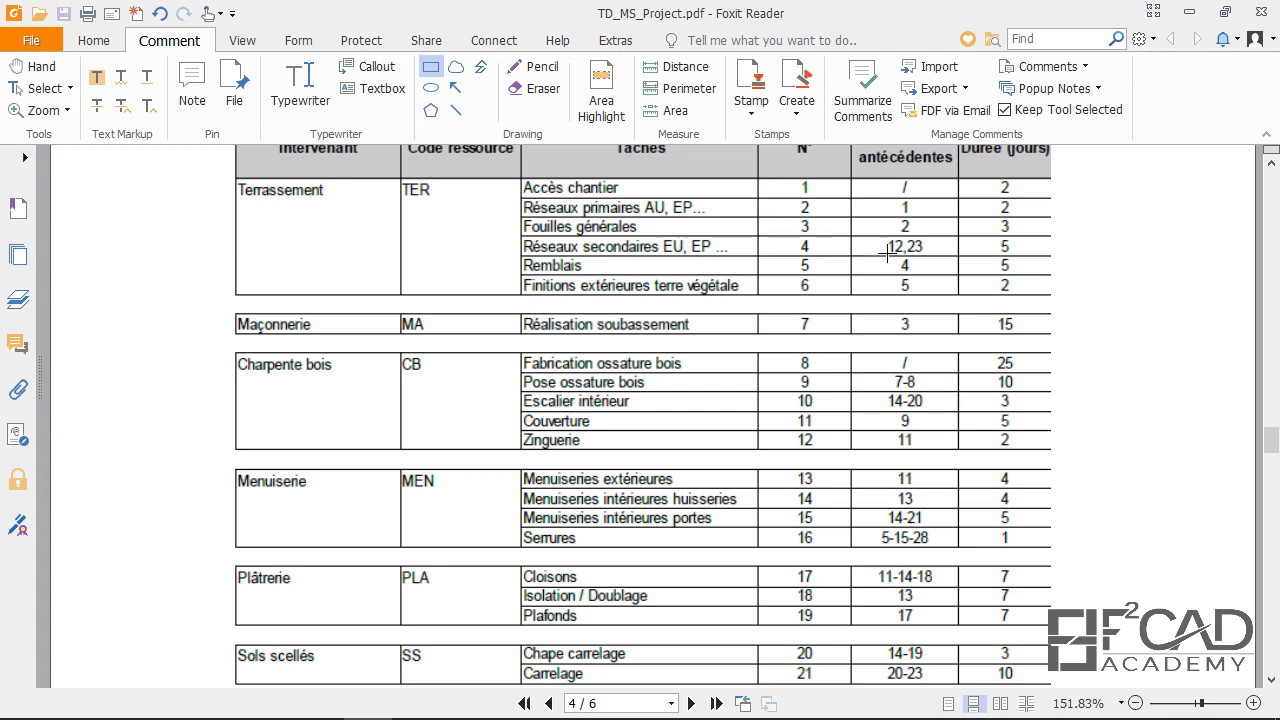
# Review the exercise's task table with resource codes, predecessors and durations, and read Question 1 on the critical path
pyautogui.scroll(3, 886, 256)
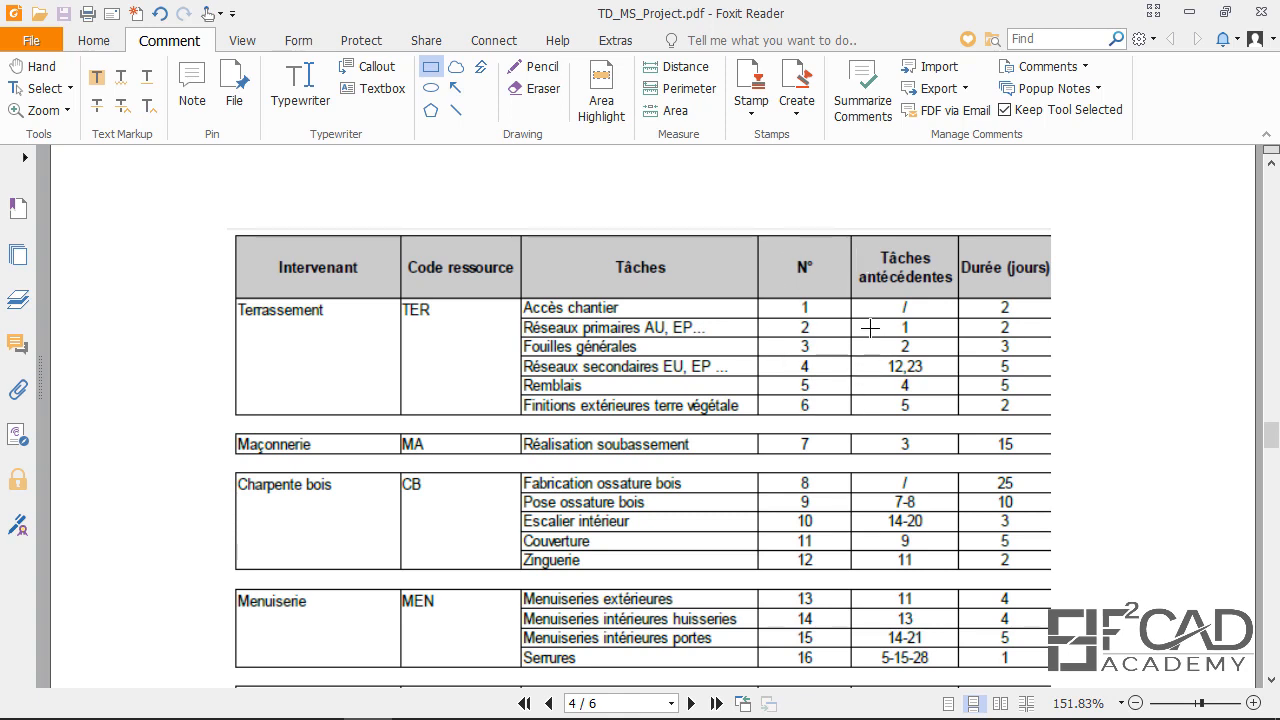
pyautogui.scroll(-10, 871, 330)
pyautogui.scroll(1, 846, 322)
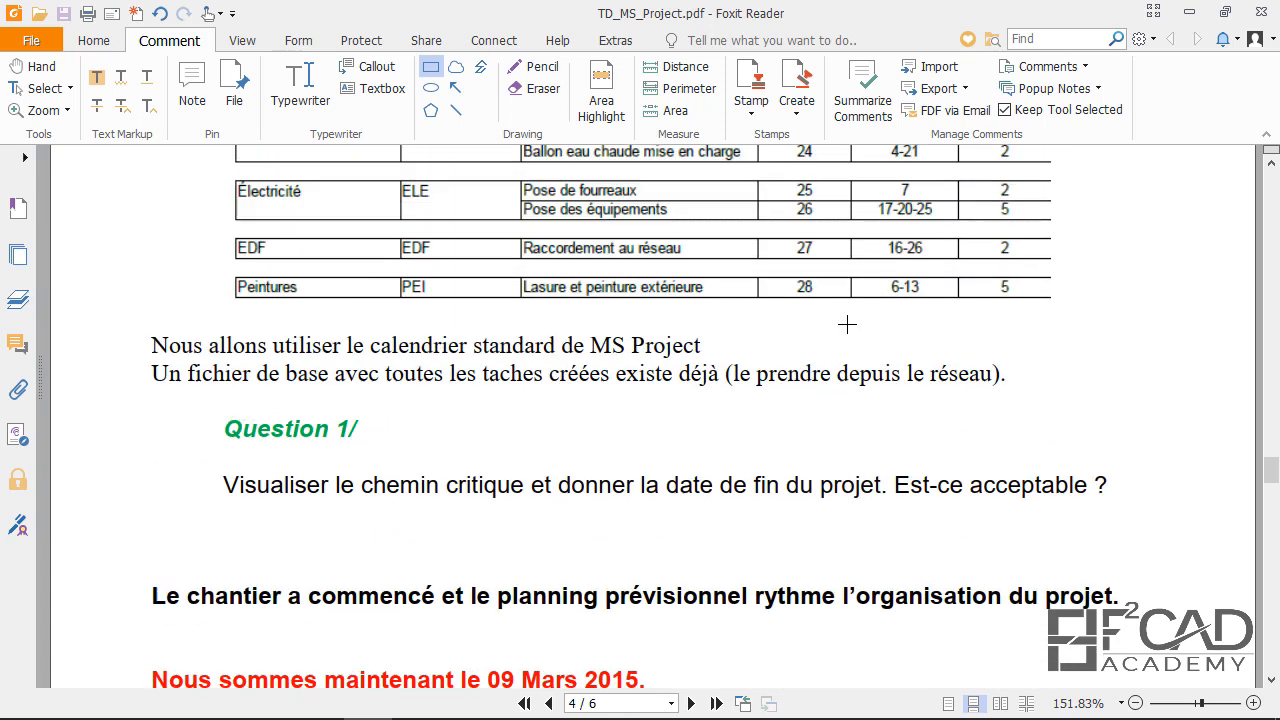
pyautogui.scroll(6, 685, 280)
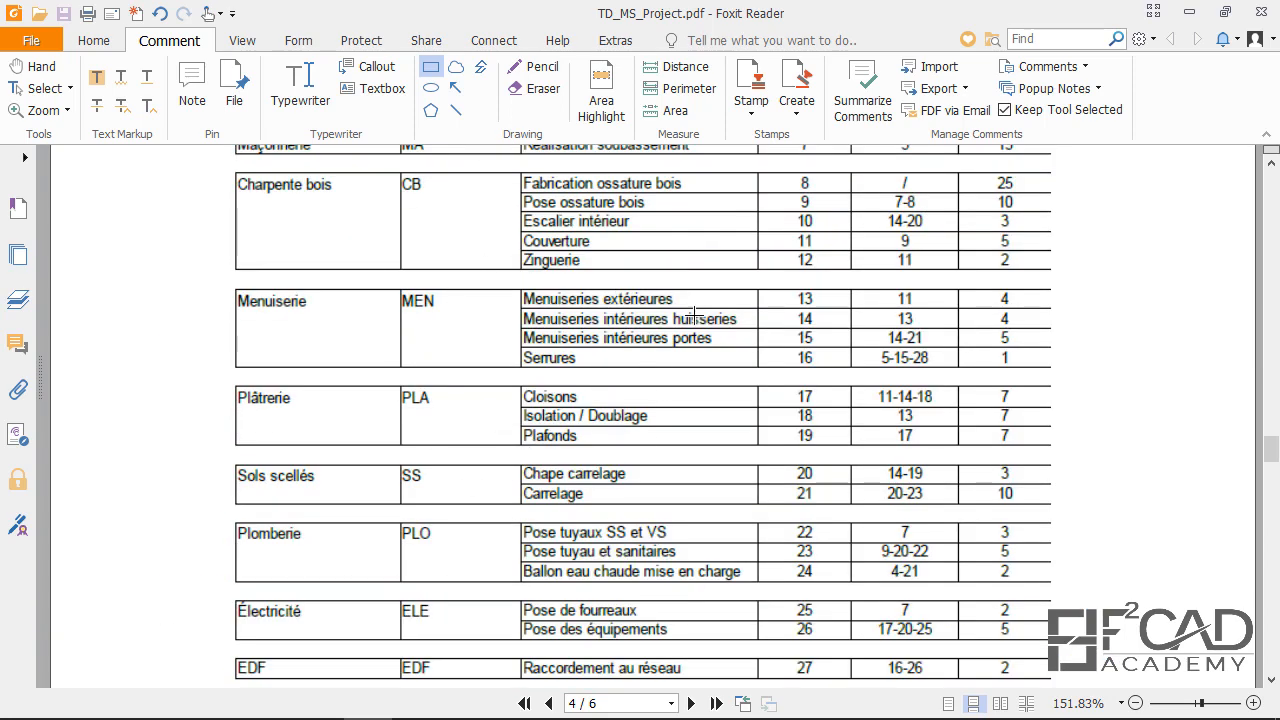
pyautogui.scroll(-3, 541, 413)
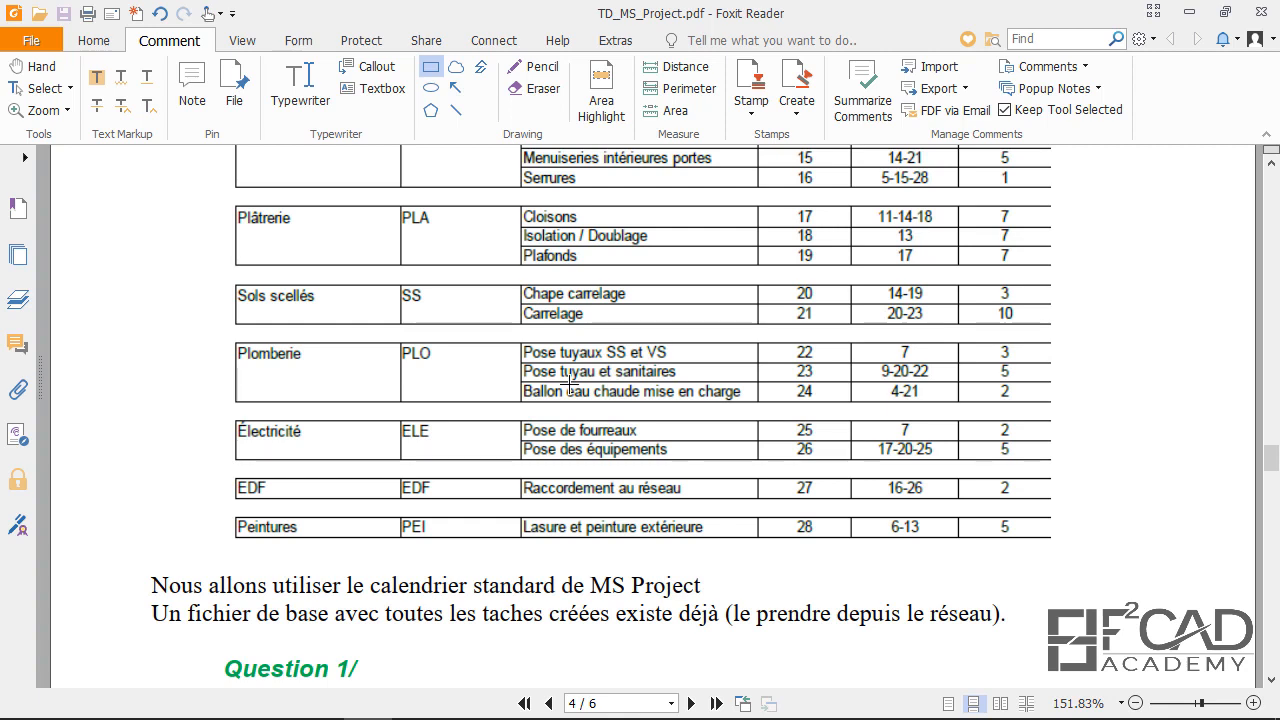
pyautogui.scroll(-2, 570, 385)
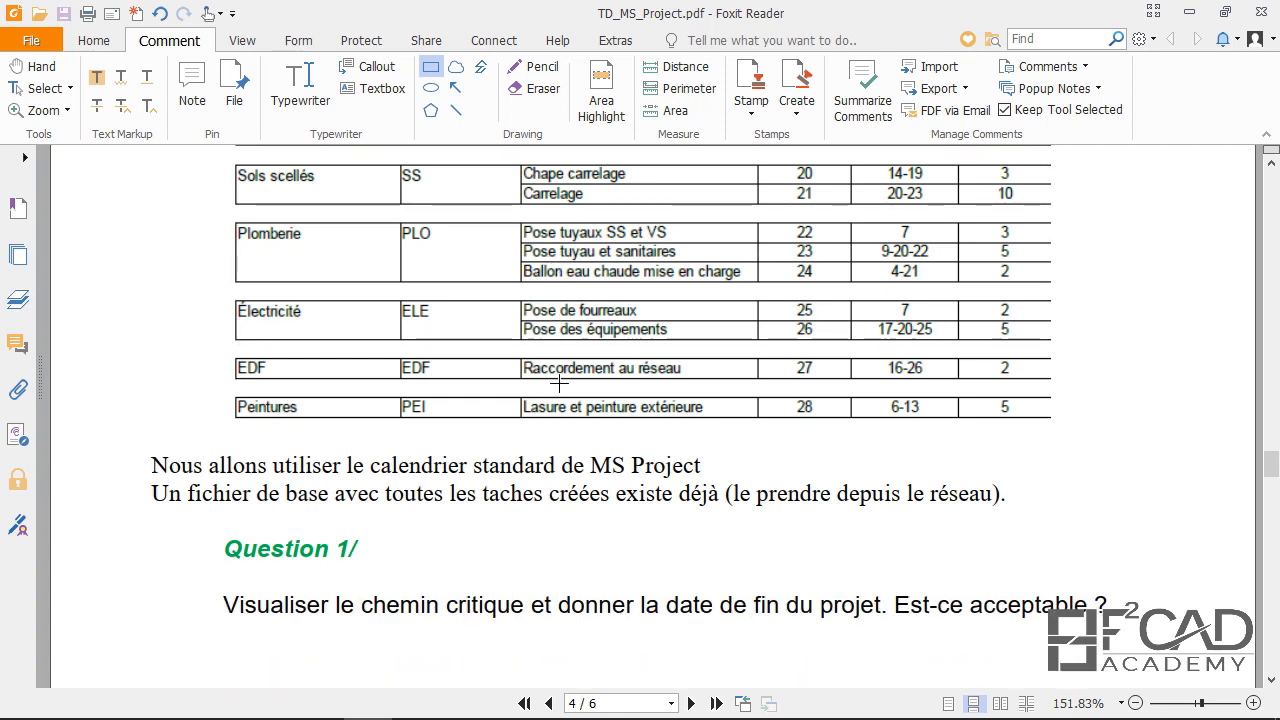
pyautogui.scroll(10, 435, 407)
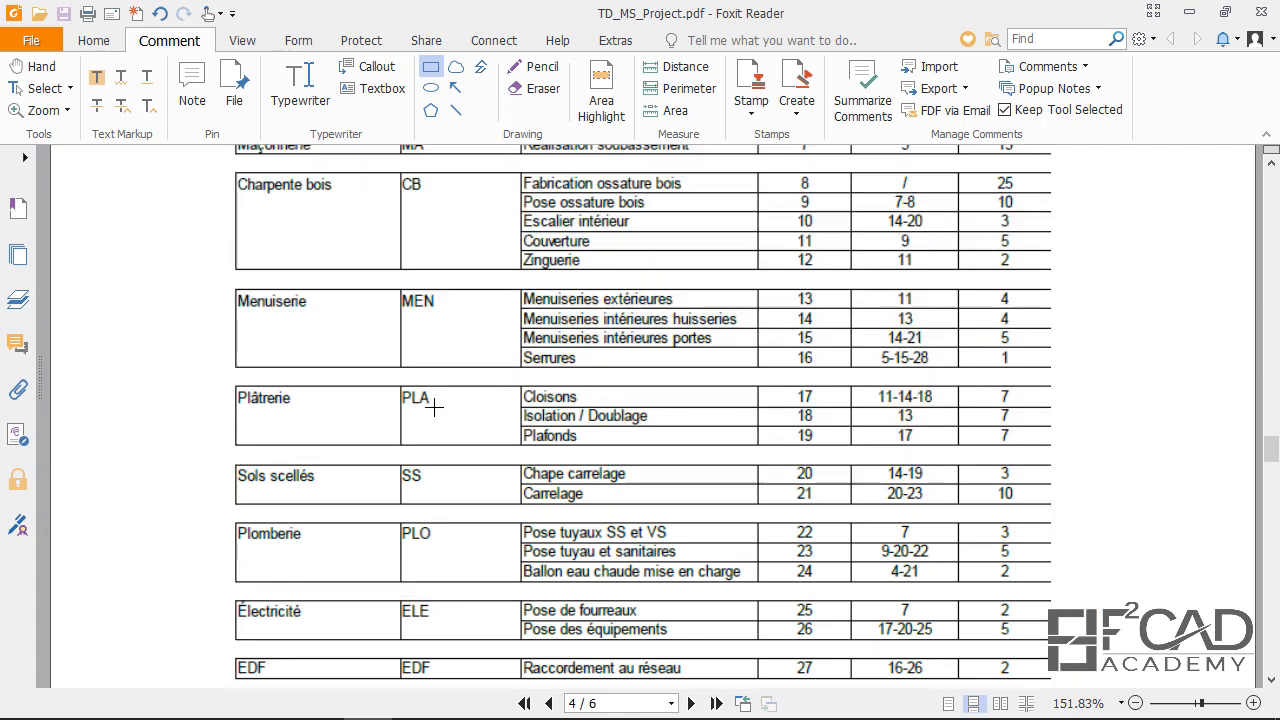
pyautogui.scroll(-4, 435, 407)
pyautogui.scroll(-10, 435, 407)
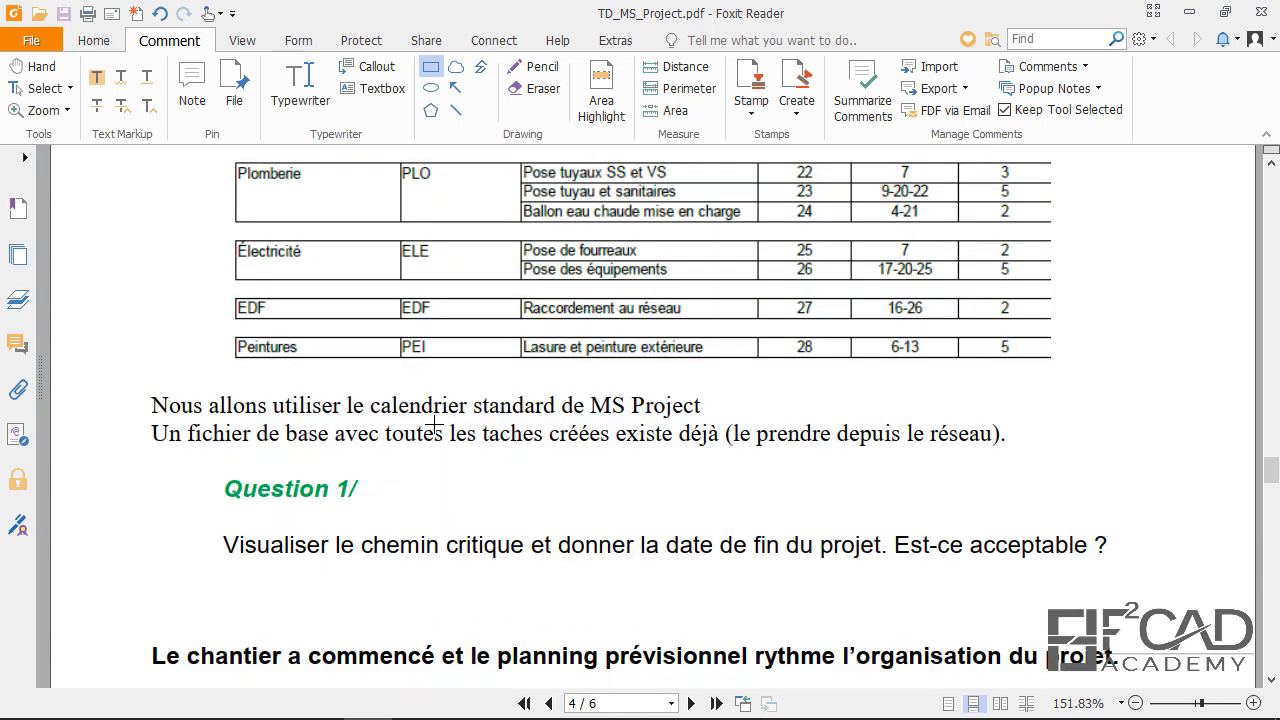
# Switch to the Base_Exo_TD_Suivi file in Microsoft Project, widen the Début column and review the task list
pyautogui.click(262, 704)
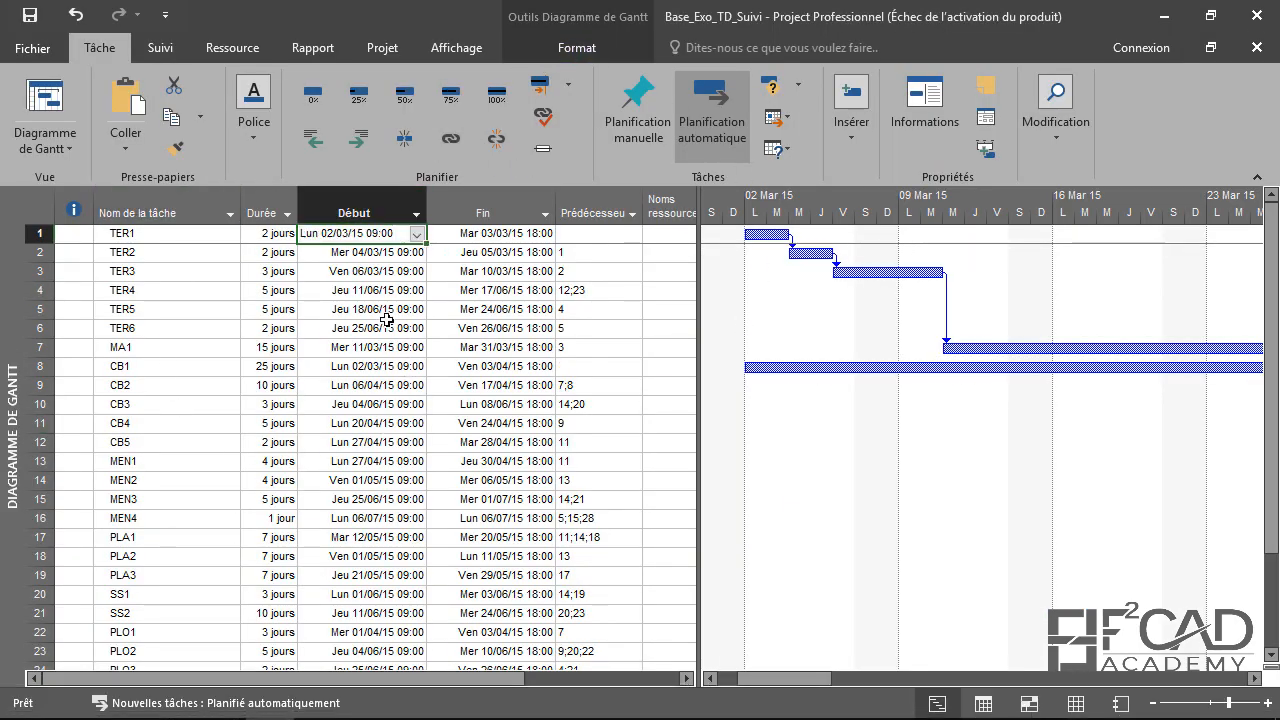
pyautogui.moveTo(426, 199); pyautogui.dragTo(444, 199)
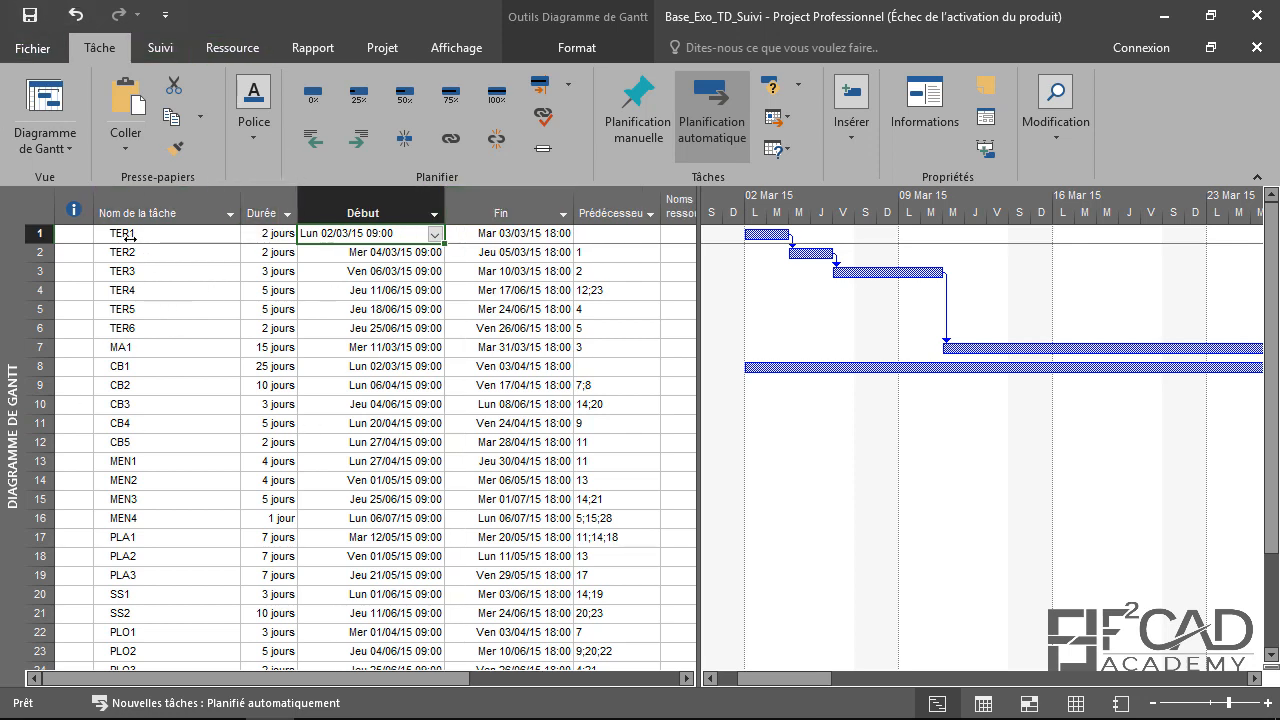
pyautogui.scroll(-6, 186, 311)
pyautogui.scroll(6, 150, 292)
pyautogui.scroll(-1, 326, 305)
pyautogui.scroll(-4, 330, 303)
pyautogui.scroll(5, 334, 300)
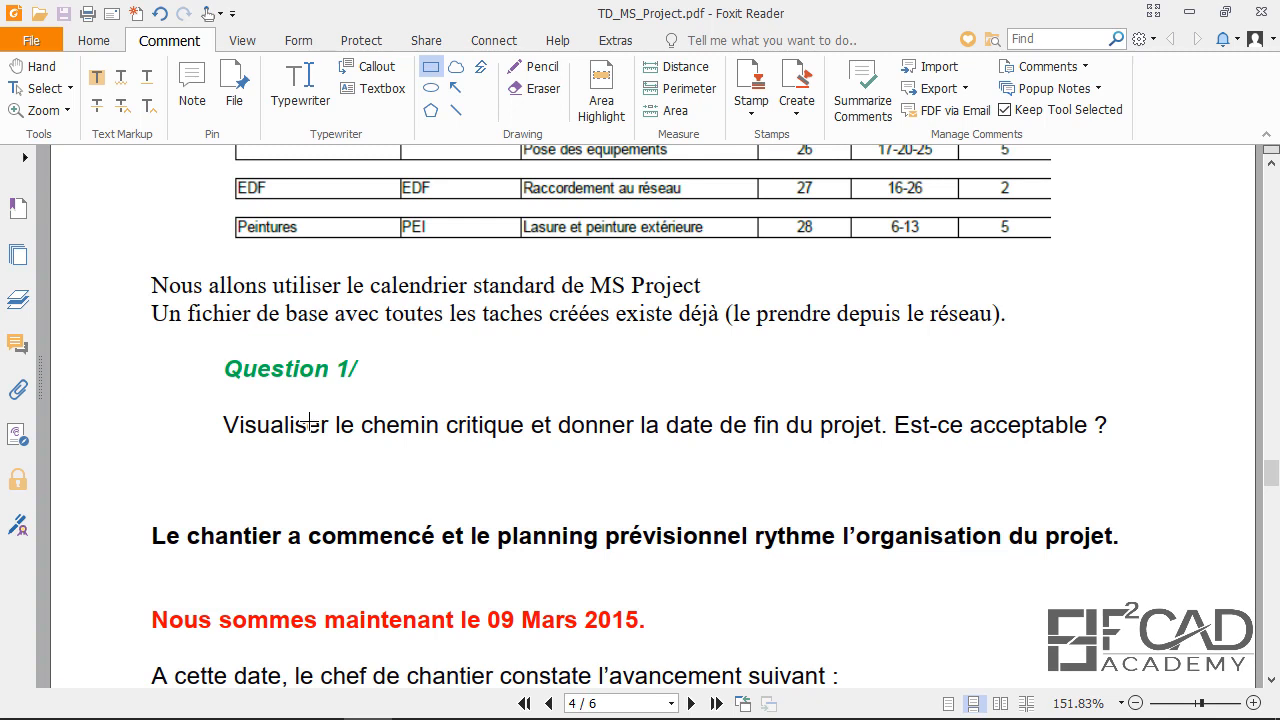
# Return to the Base_Exo_TD_Suivi project and display the critical tasks (Tâches critiques) in the Gantt bars
pyautogui.click(268, 703)
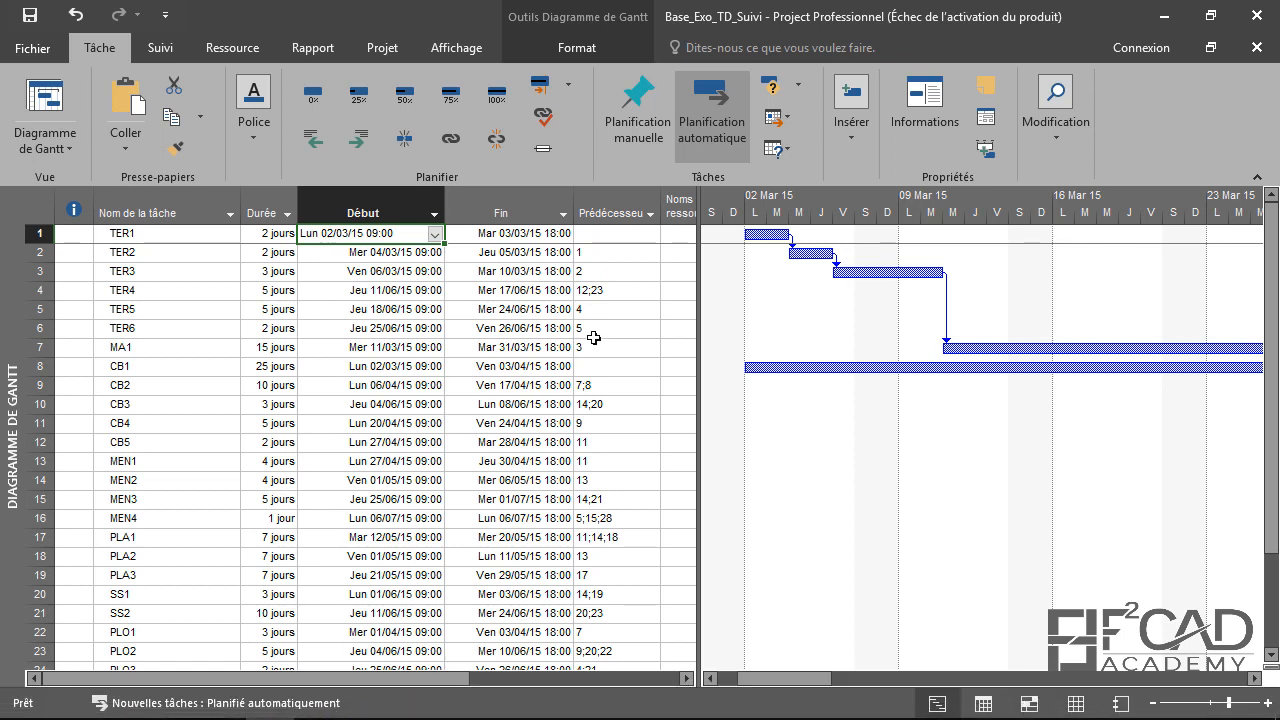
pyautogui.click(579, 48)
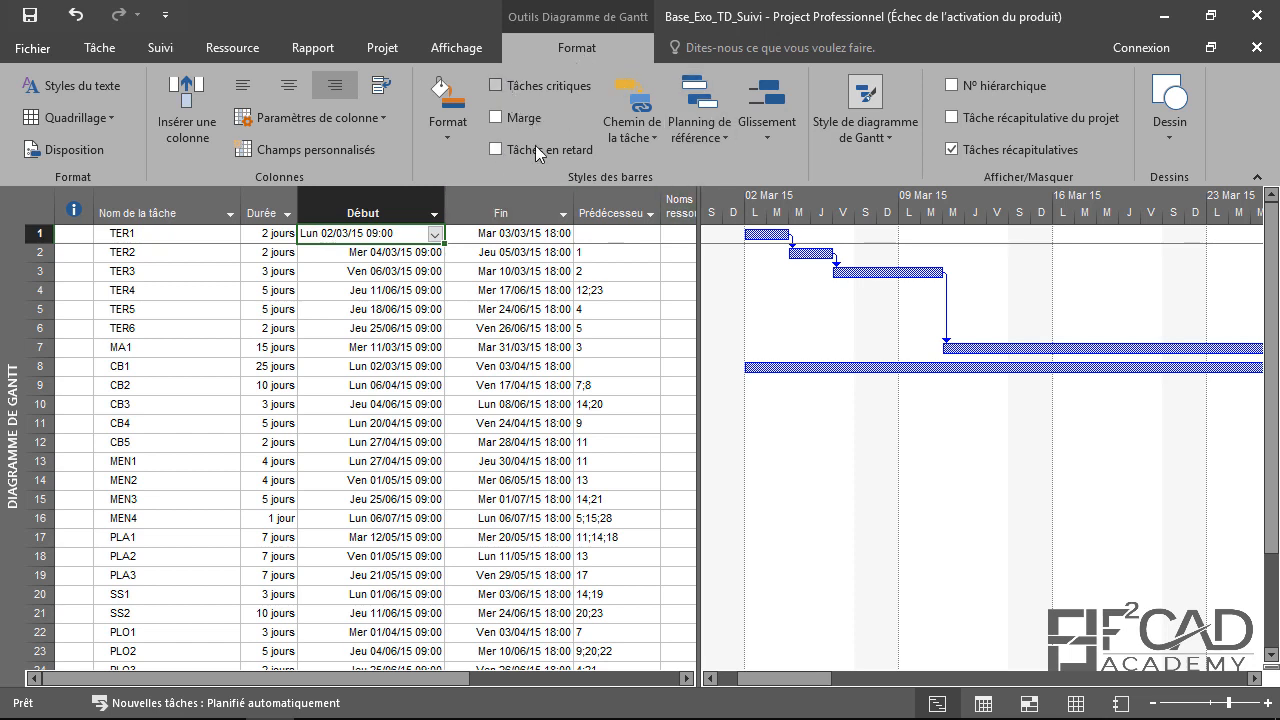
pyautogui.click(497, 87)
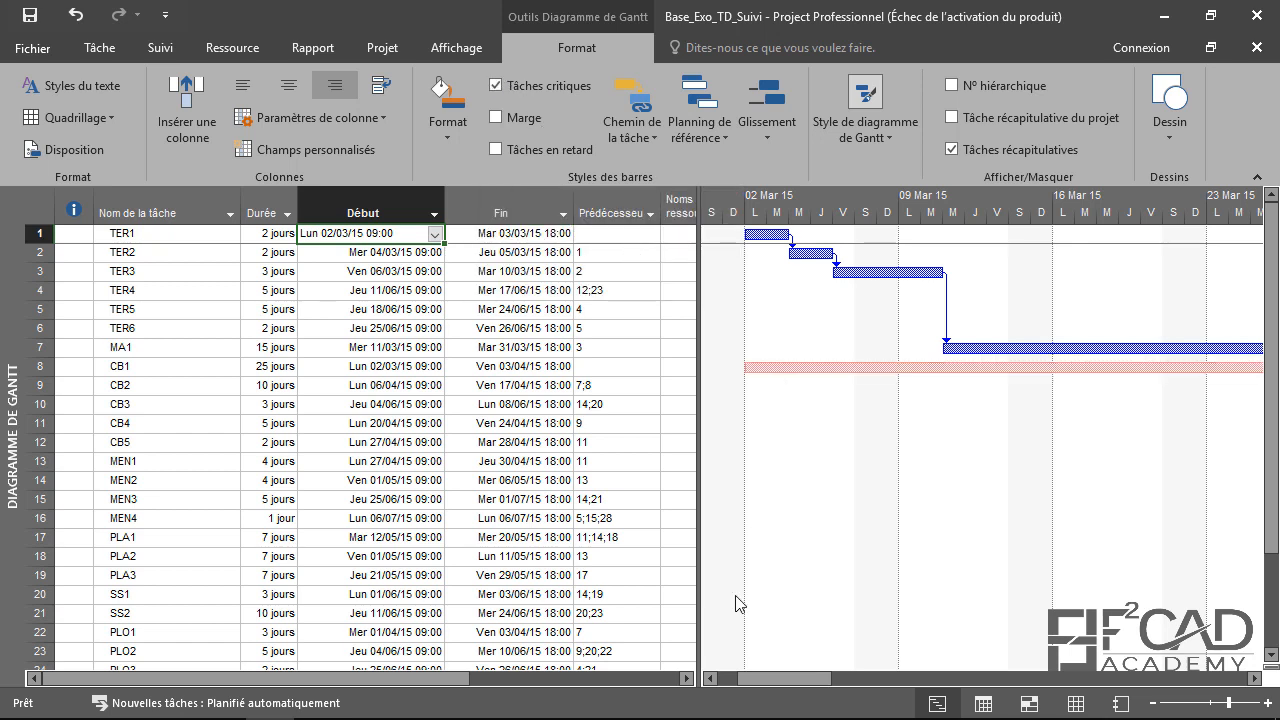
# Examine the critical path along the Gantt timeline, from the project start to the Livraison maison task
pyautogui.moveTo(757, 679); pyautogui.dragTo(708, 634)
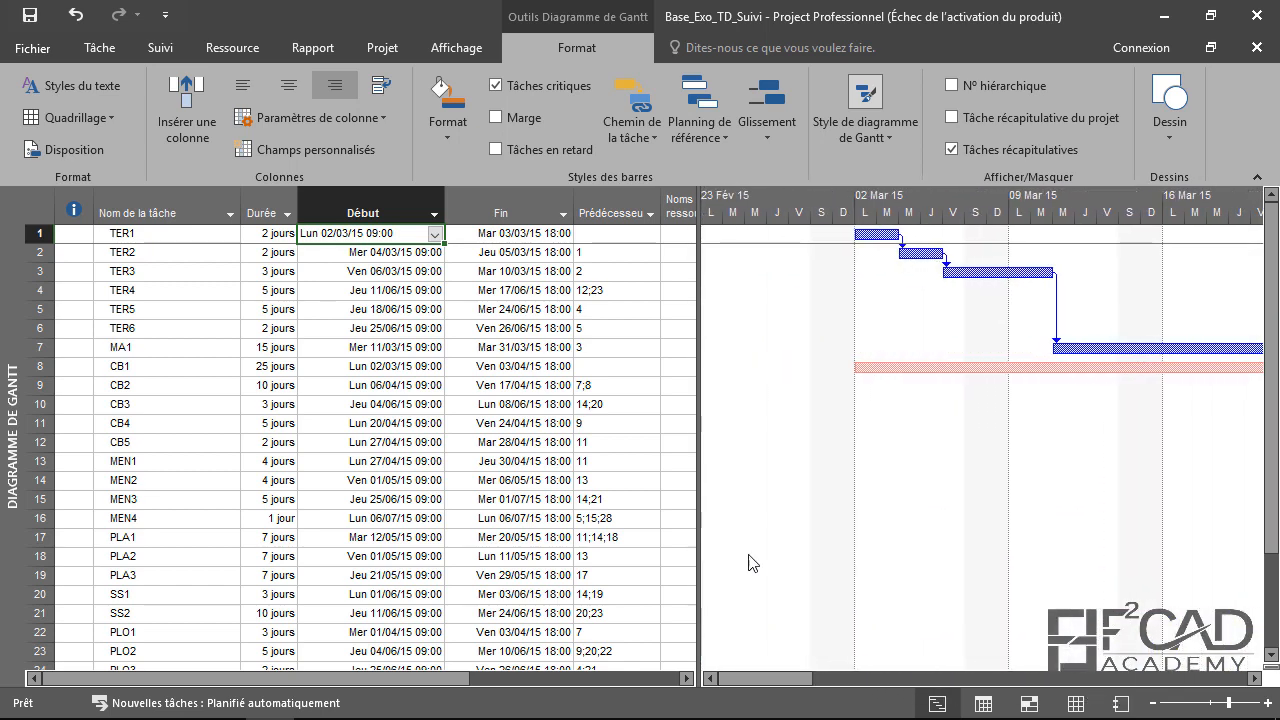
pyautogui.moveTo(730, 676); pyautogui.dragTo(1155, 614)
pyautogui.scroll(-6, 1120, 515)
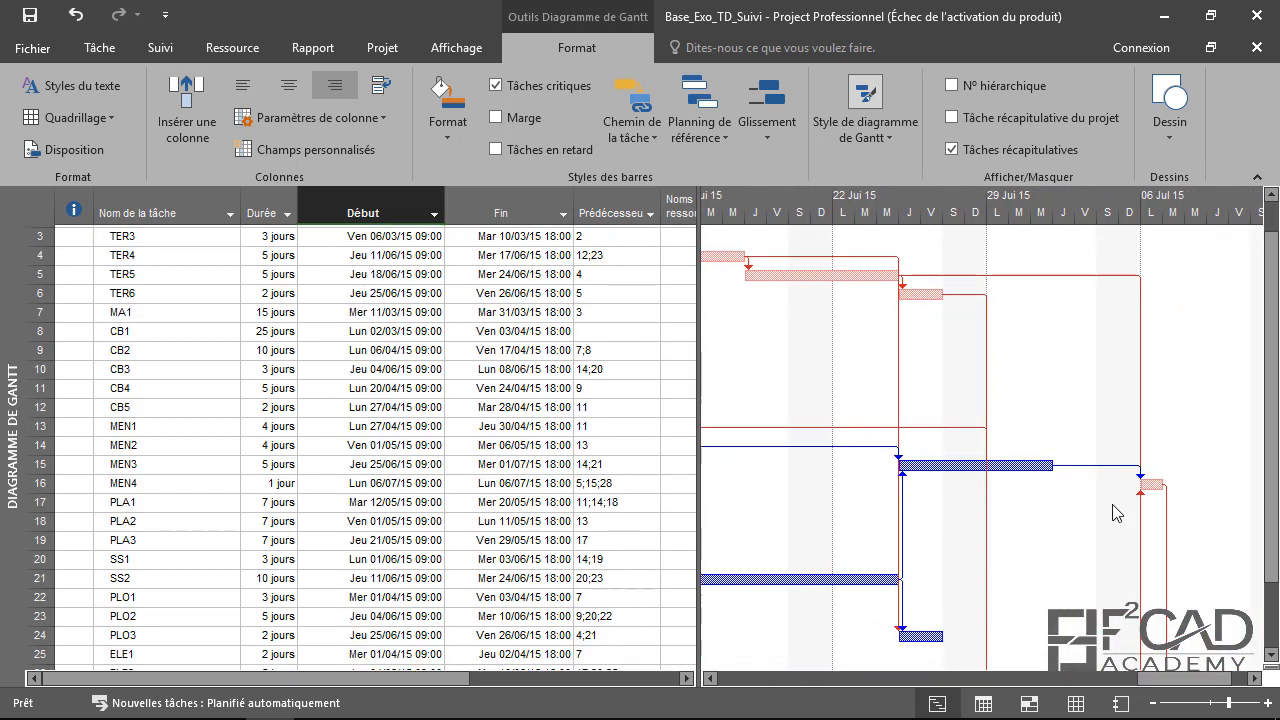
pyautogui.scroll(3, 1130, 512)
pyautogui.scroll(3, 1136, 491)
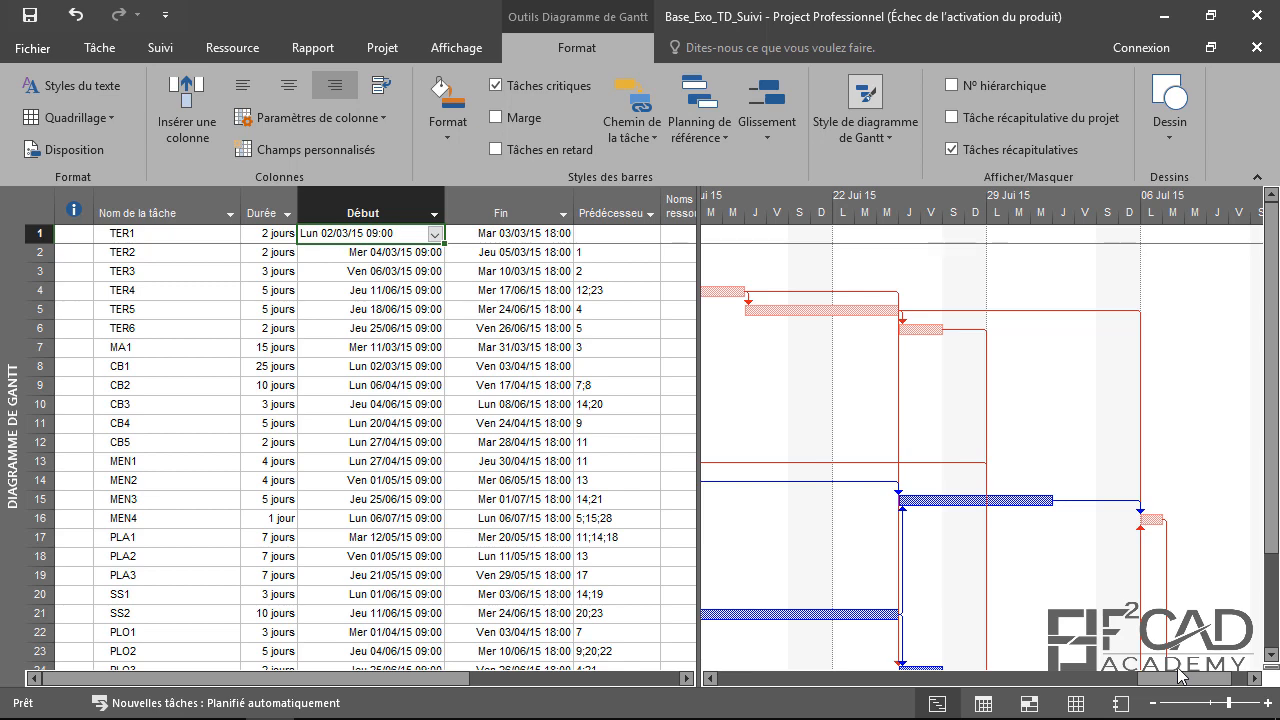
pyautogui.scroll(-4, 1194, 474)
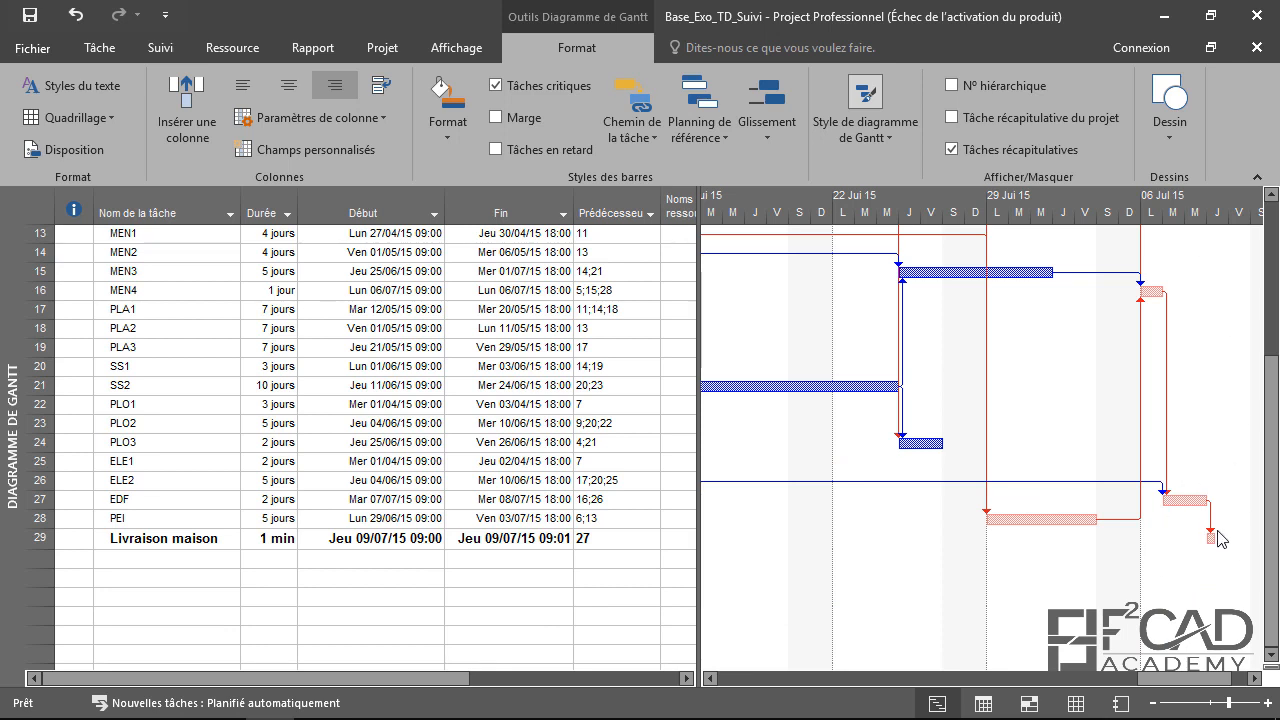
# Turn off the critical task bar styling and apply the Tâches critiques highlight filter to the task table
pyautogui.click(552, 90)
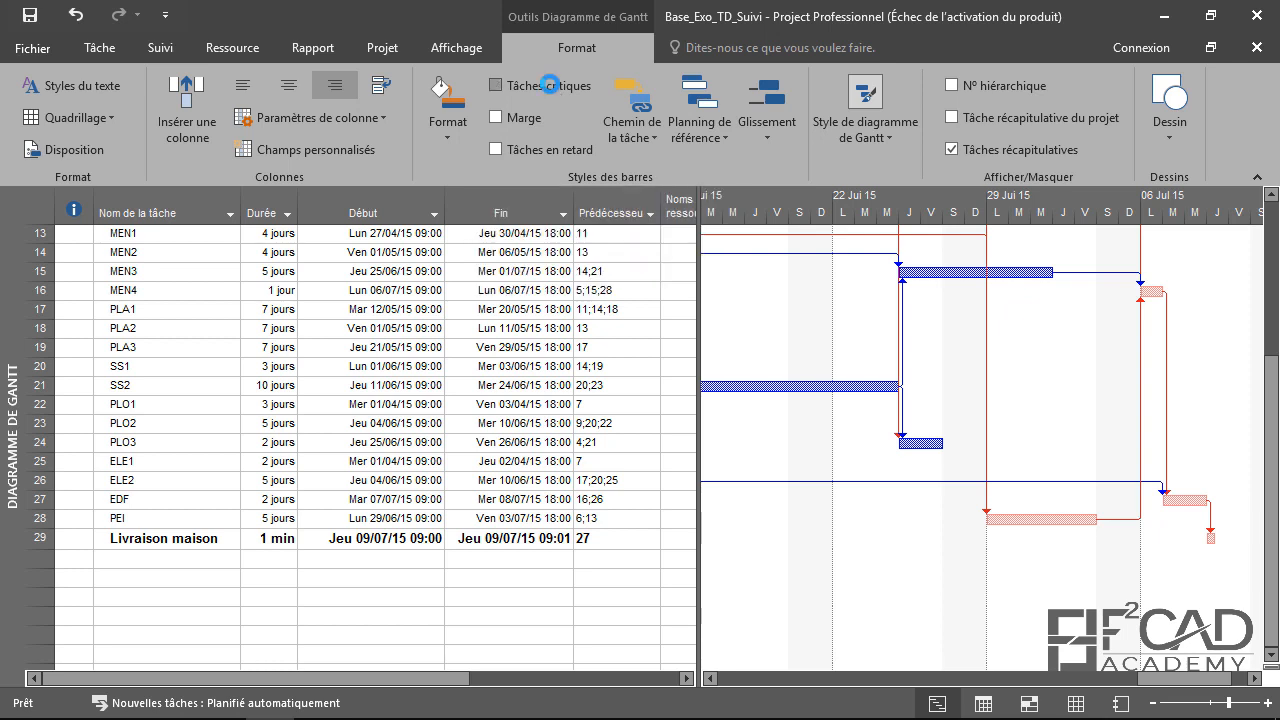
pyautogui.click(455, 52)
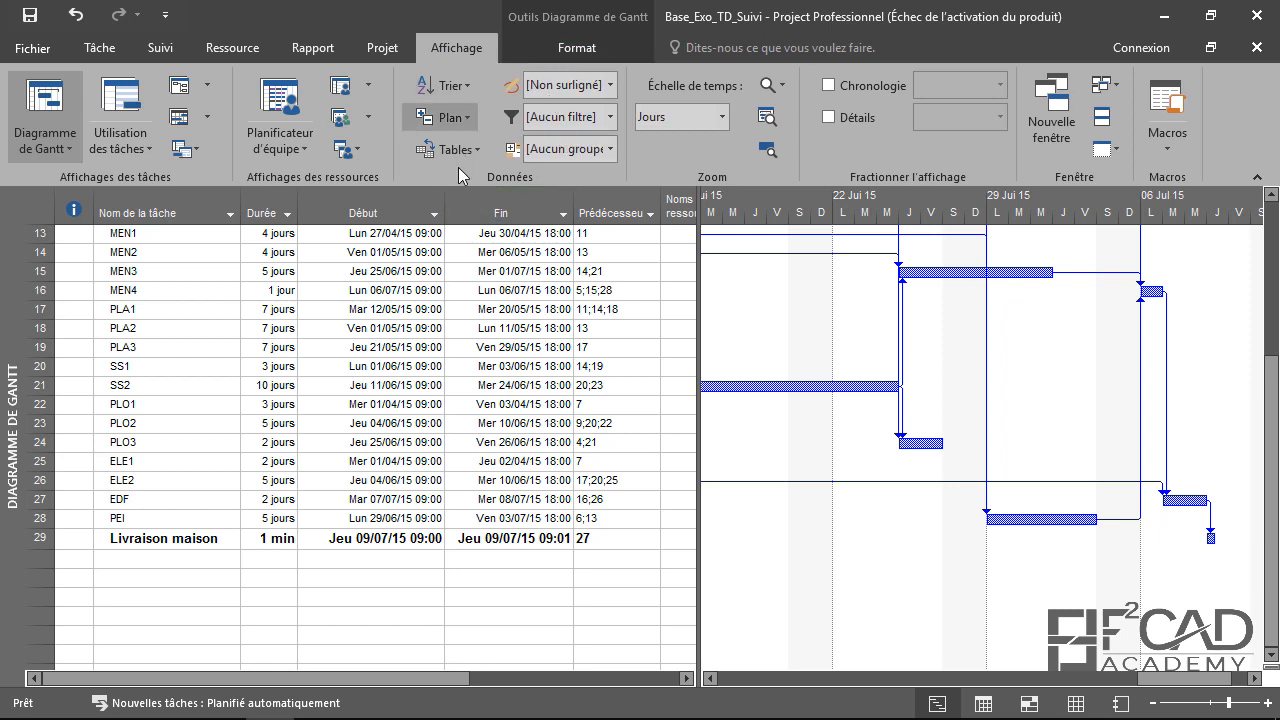
pyautogui.click(610, 86)
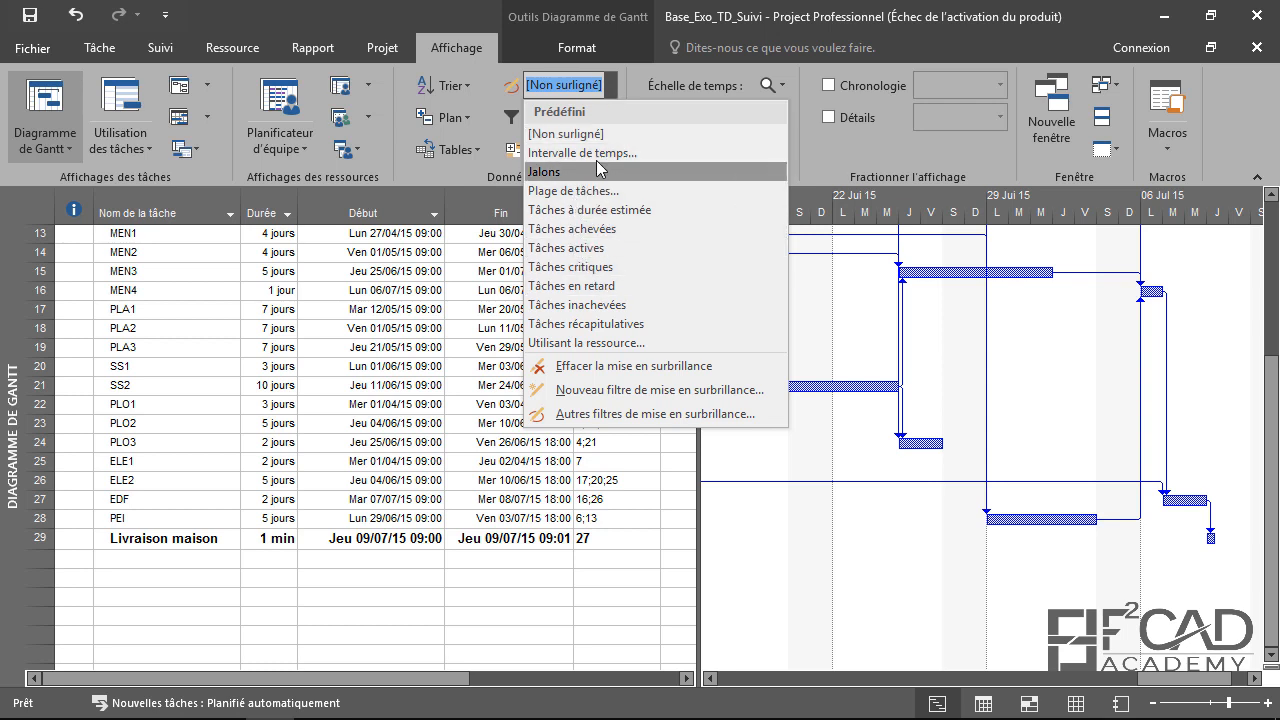
pyautogui.click(550, 267)
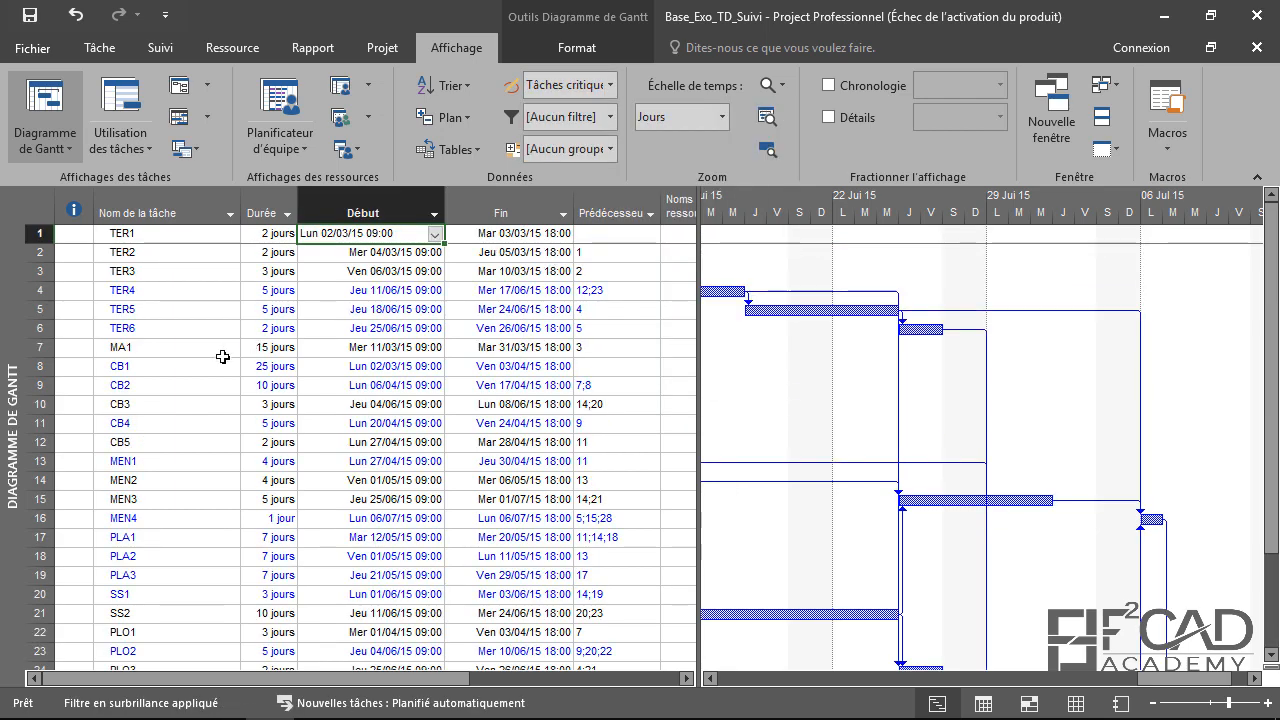
# Look through the highlighted critical tasks and check the finish dates of TER4, TER5 and TER6
pyautogui.scroll(-5, 309, 352)
pyautogui.scroll(5, 310, 355)
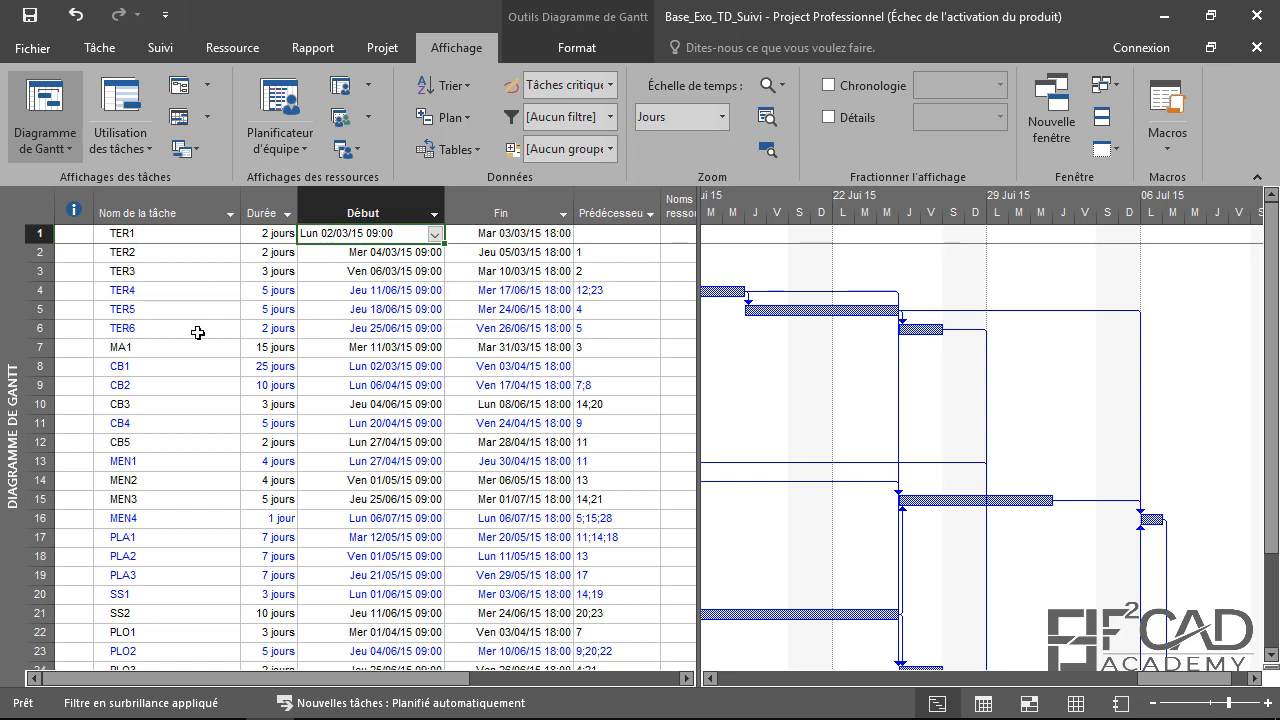
pyautogui.click(536, 294)
pyautogui.click(536, 311)
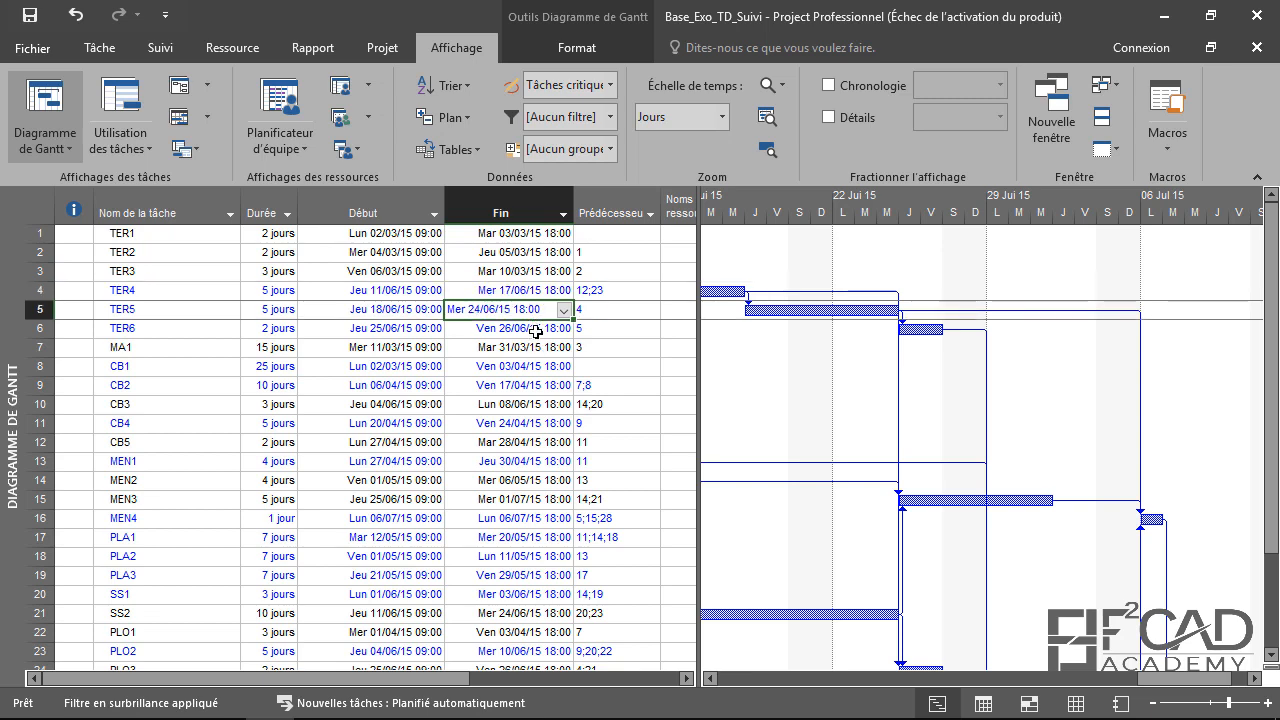
pyautogui.click(536, 331)
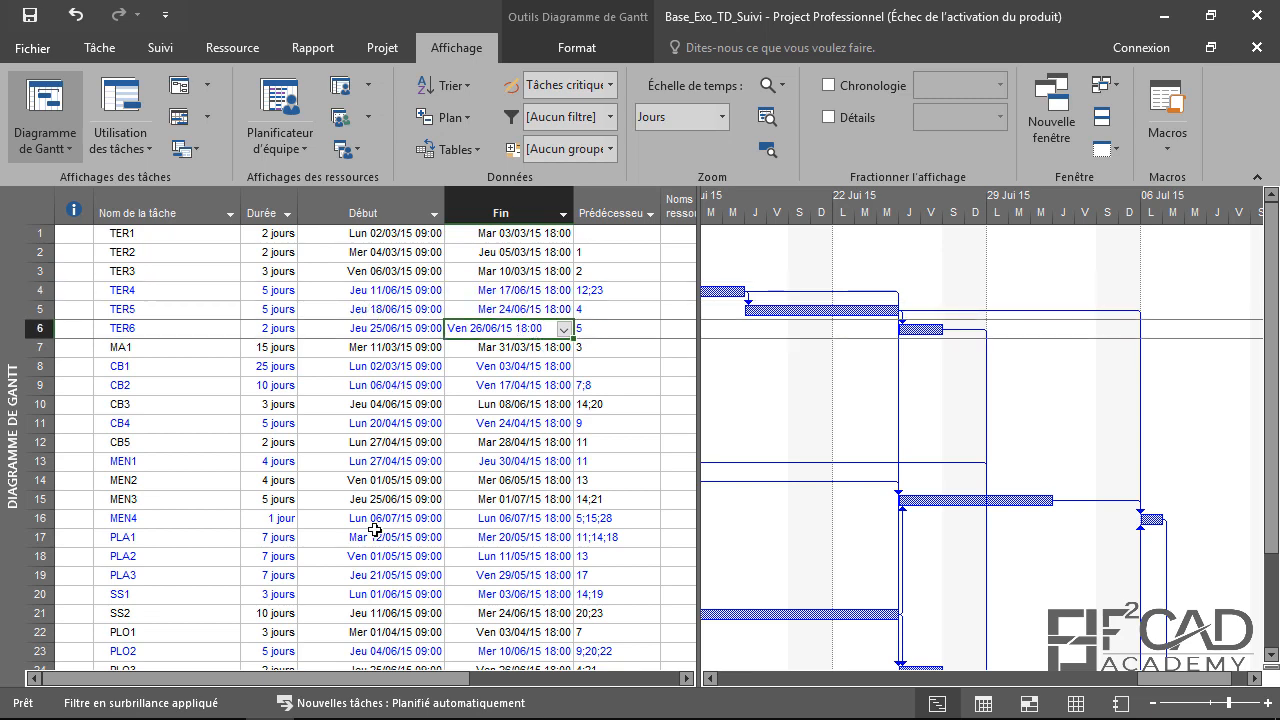
# Filter the task list to Tâches critiques and examine the chain of critical tasks along the Gantt timeline
pyautogui.click(607, 118)
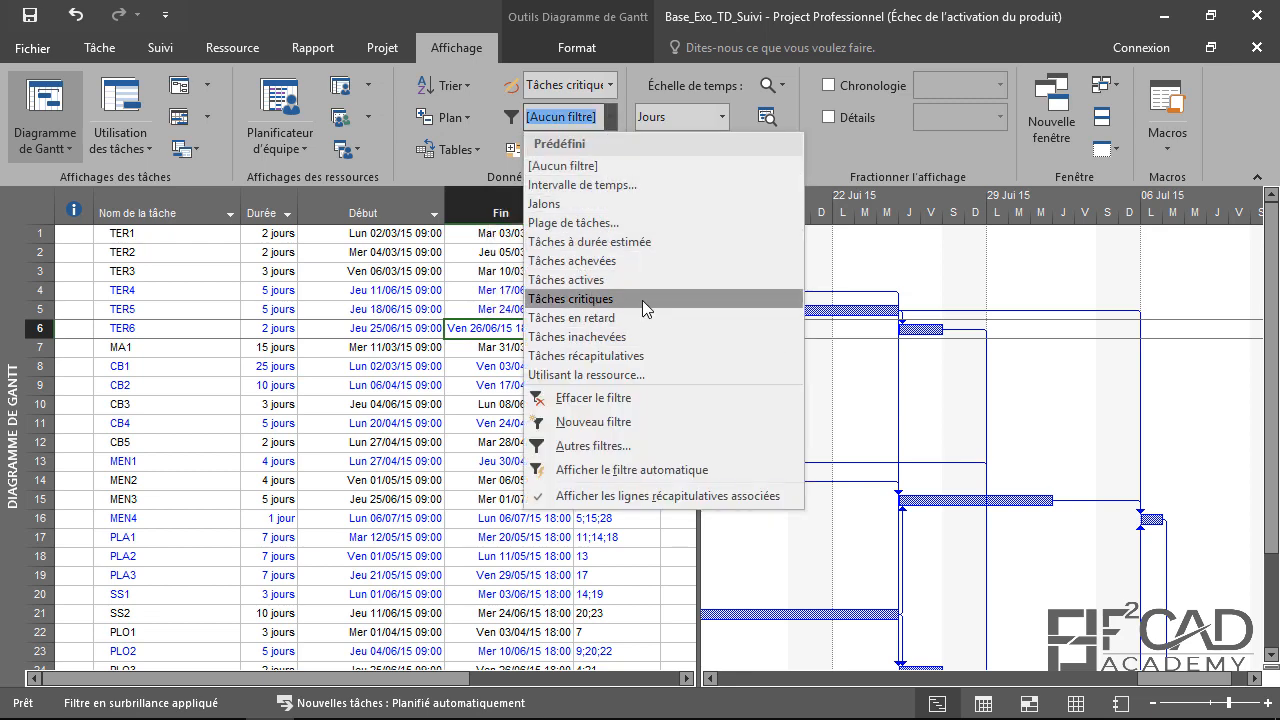
pyautogui.click(558, 299)
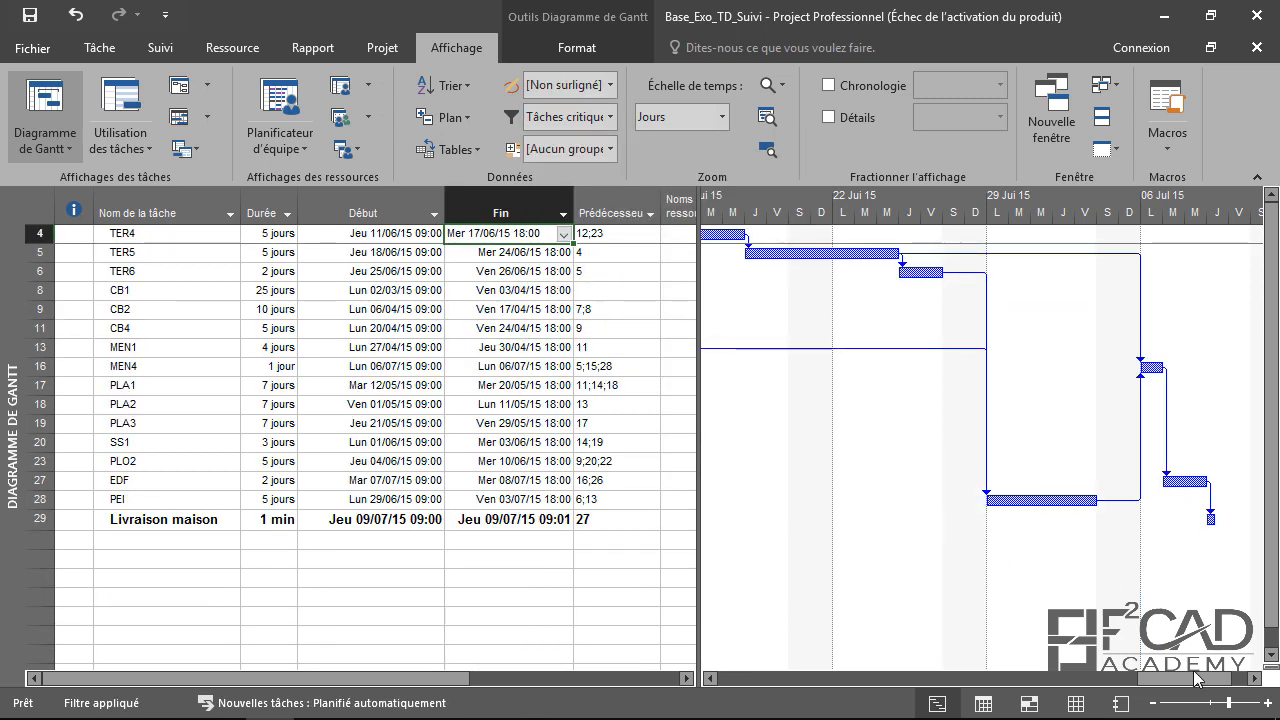
pyautogui.moveTo(1197, 678); pyautogui.dragTo(1073, 600)
pyautogui.hscroll(-10, 938, 600)
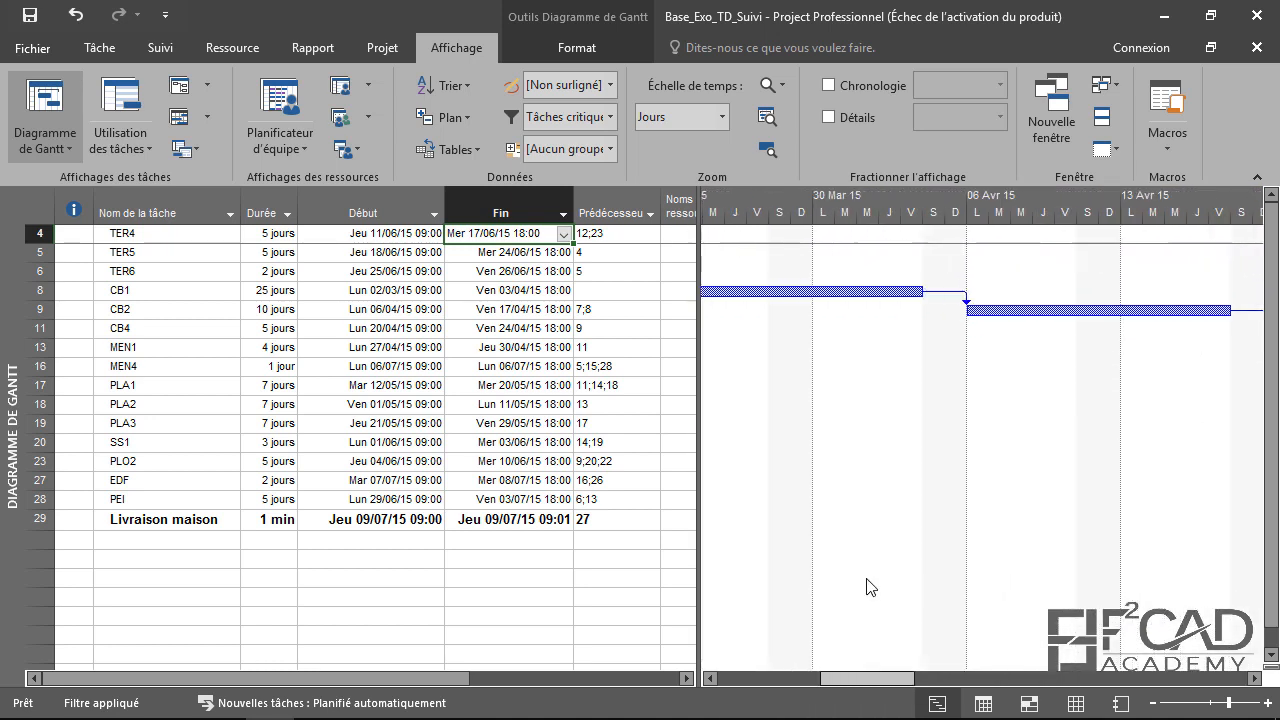
pyautogui.hscroll(20, 769, 564)
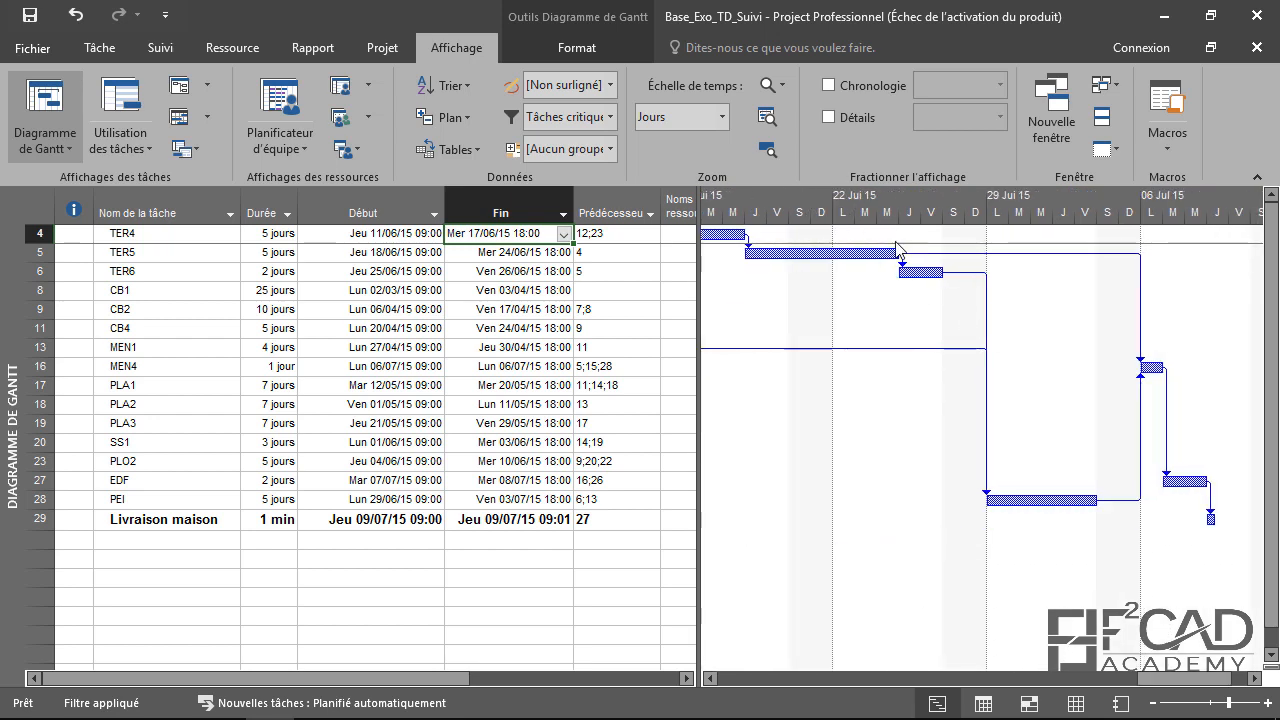
pyautogui.moveTo(1165, 683); pyautogui.dragTo(1141, 646)
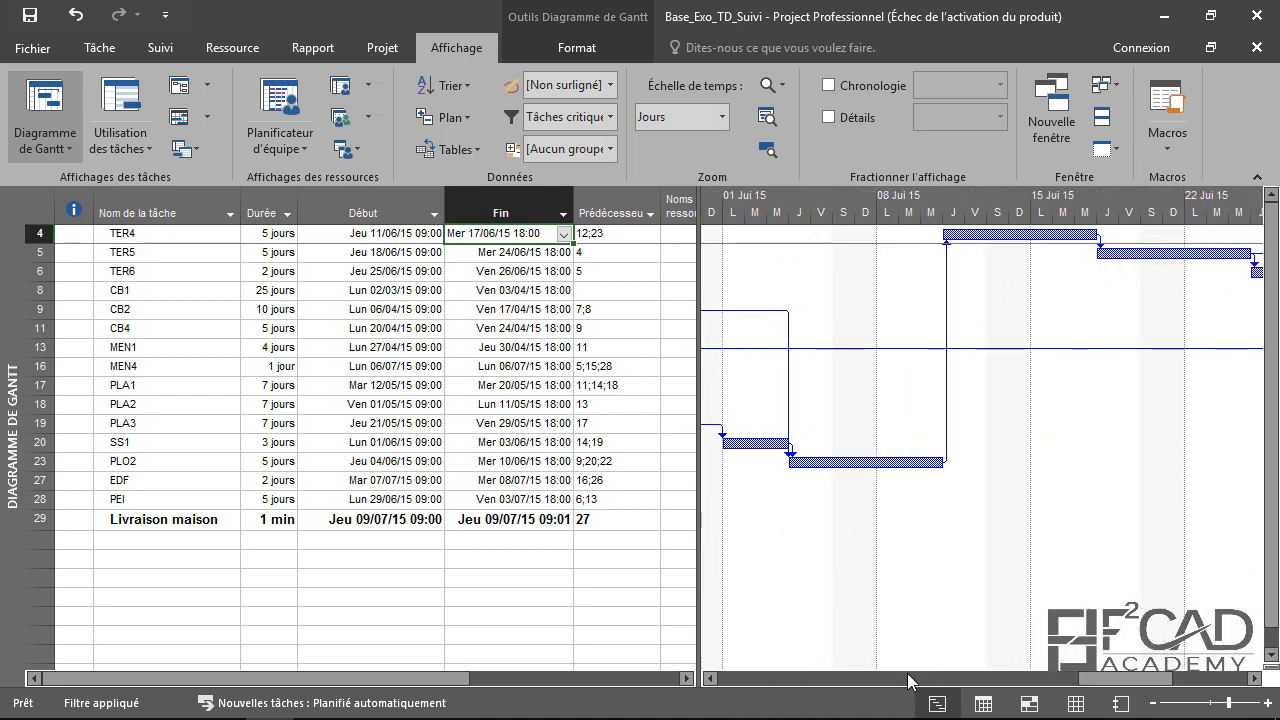
pyautogui.moveTo(1102, 682); pyautogui.dragTo(700, 702)
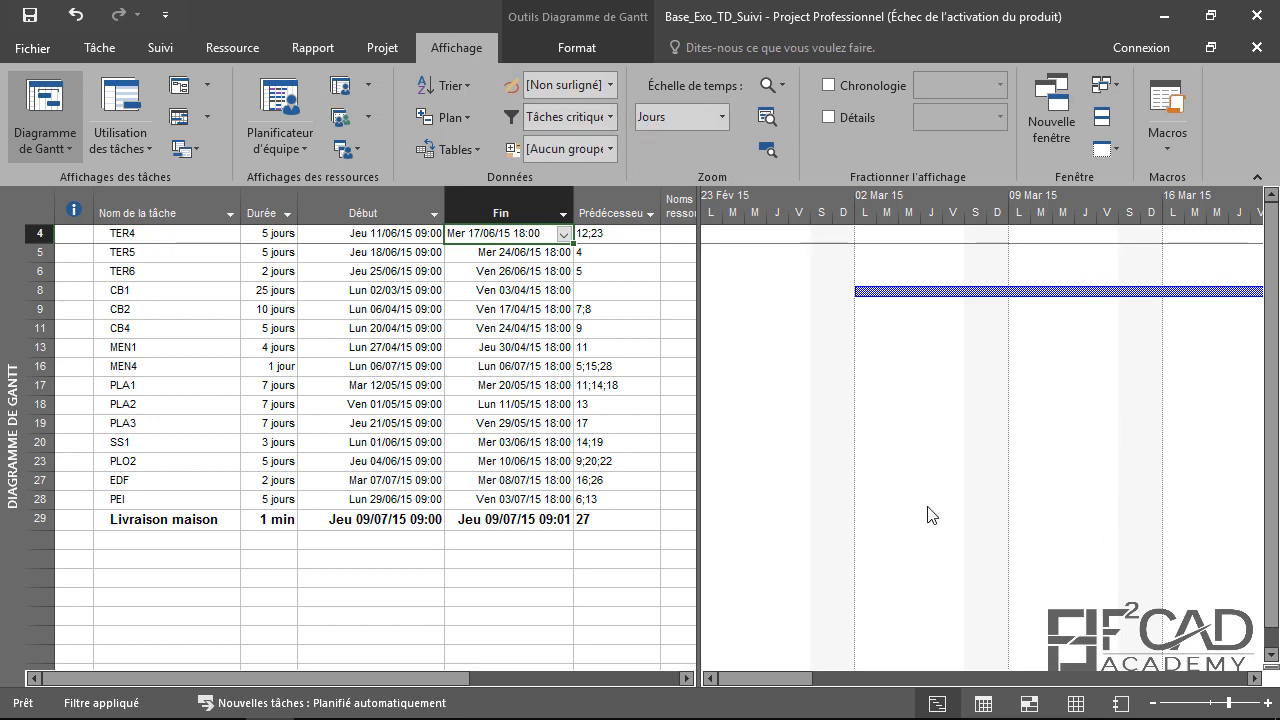
pyautogui.moveTo(790, 688); pyautogui.dragTo(740, 663)
pyautogui.moveTo(886, 660); pyautogui.dragTo(745, 610)
# Clear the task filter by setting it to [Aucun filtre], and look along the full Gantt timeline
pyautogui.click(565, 48)
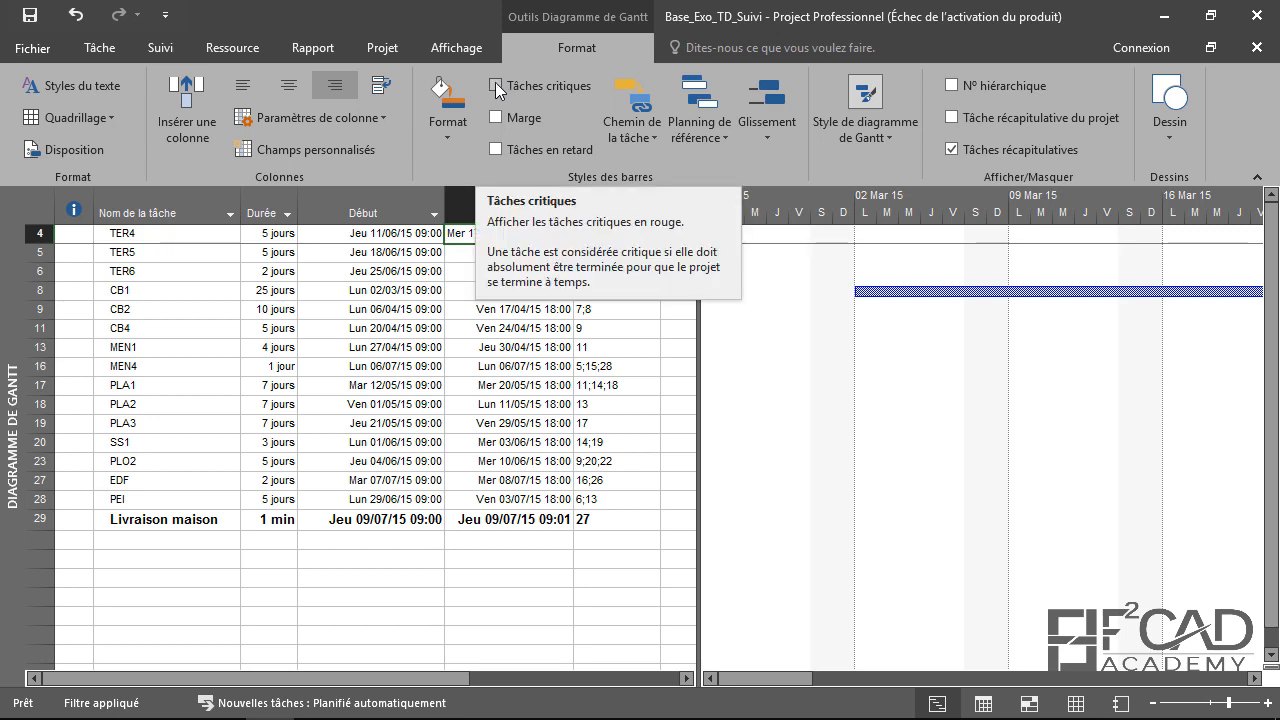
pyautogui.click(465, 47)
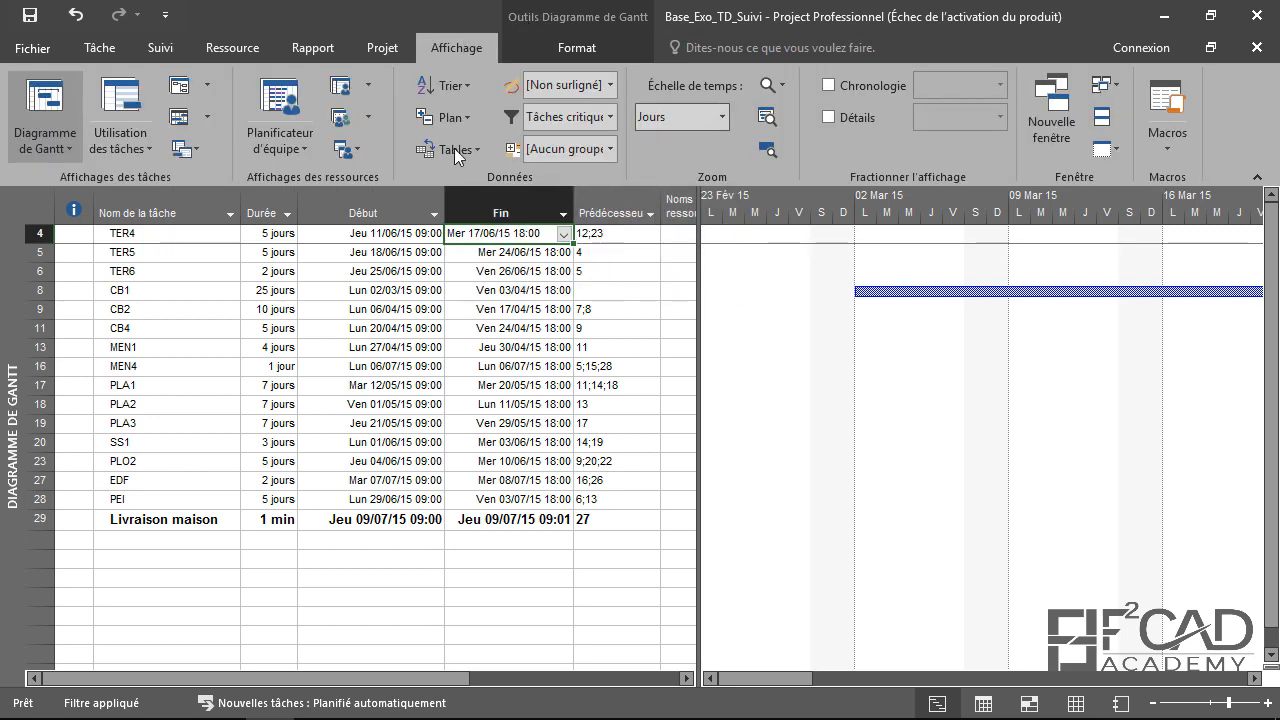
pyautogui.click(608, 118)
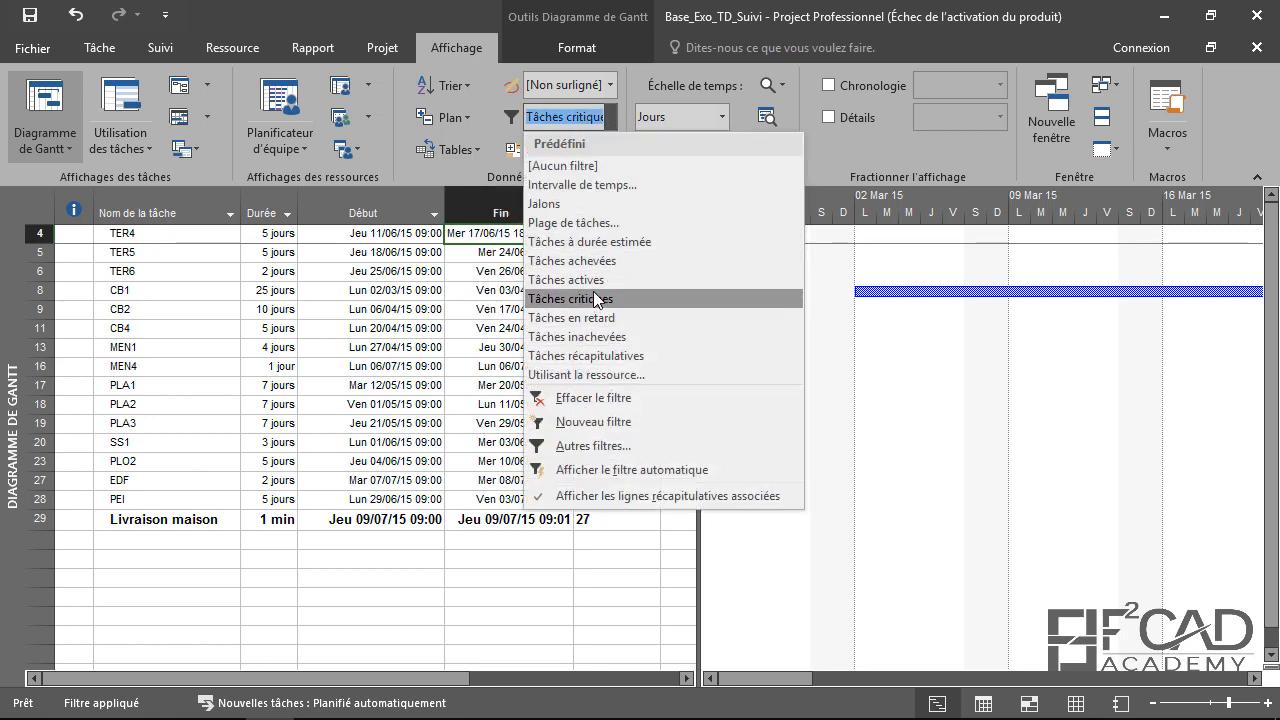
pyautogui.click(585, 164)
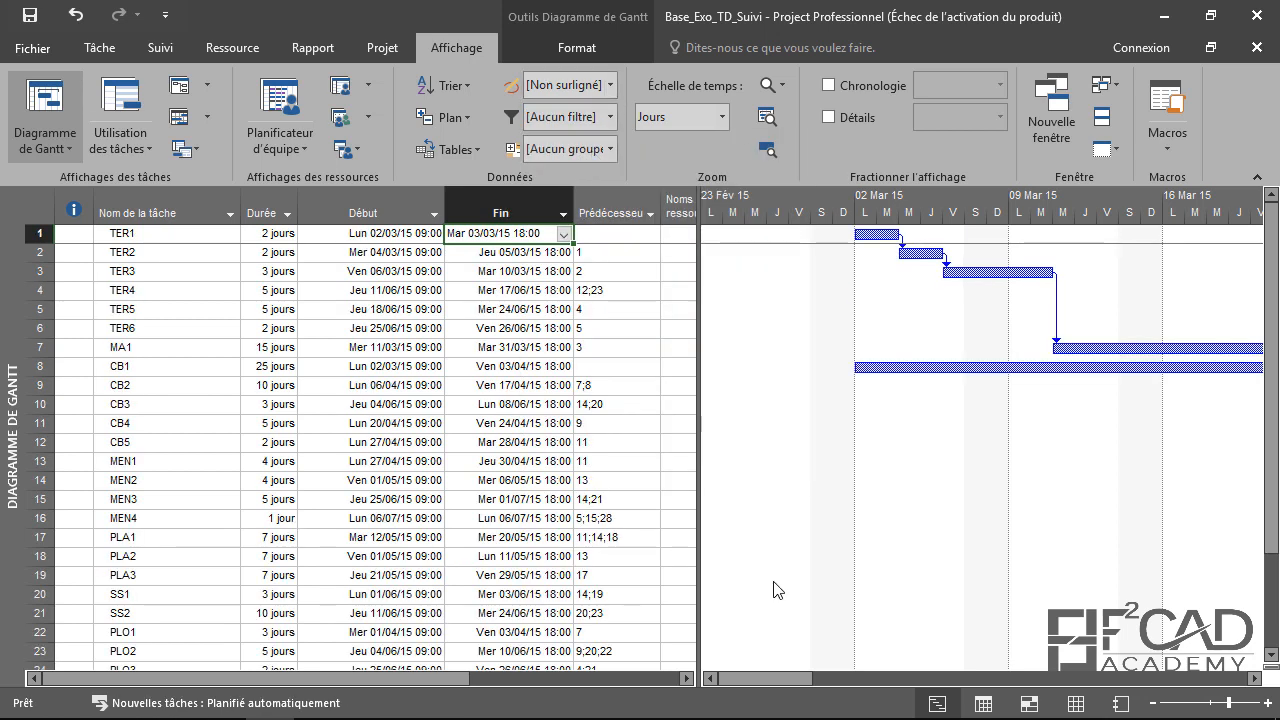
pyautogui.moveTo(757, 679); pyautogui.dragTo(1067, 668)
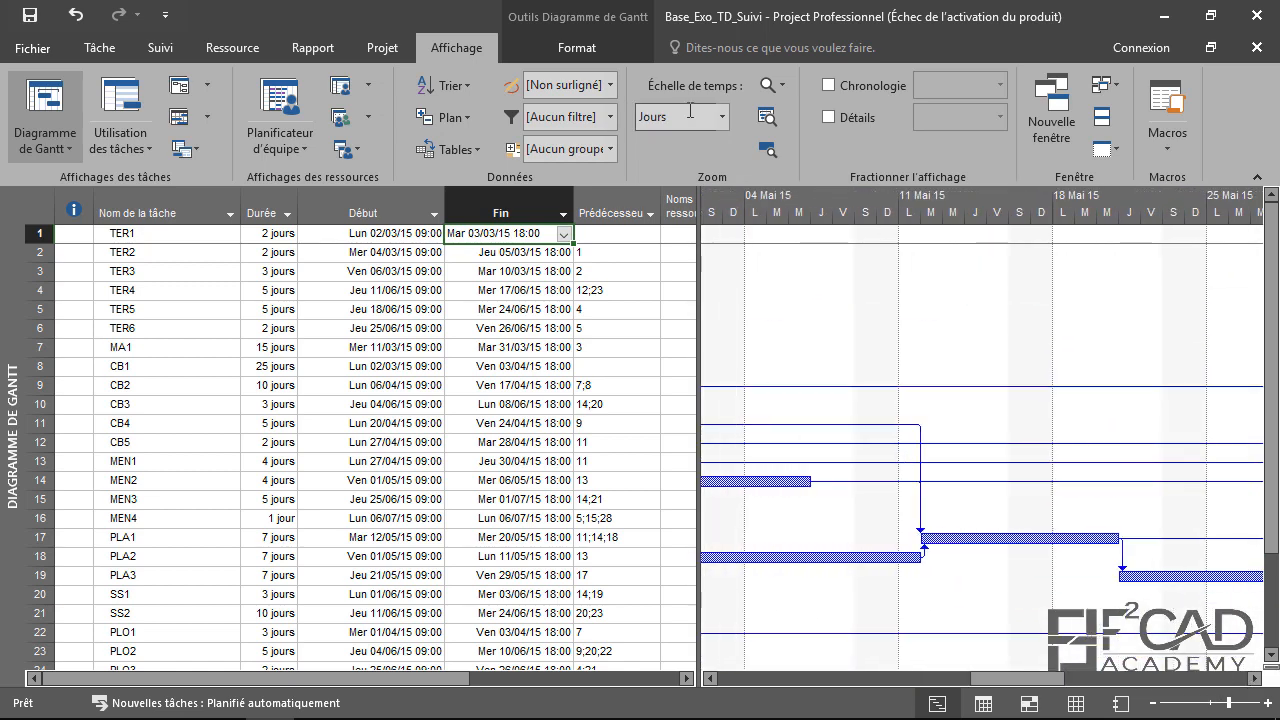
# Turn on the Tâches critiques bar styling and check the finish date of the Livraison maison task
pyautogui.click(564, 45)
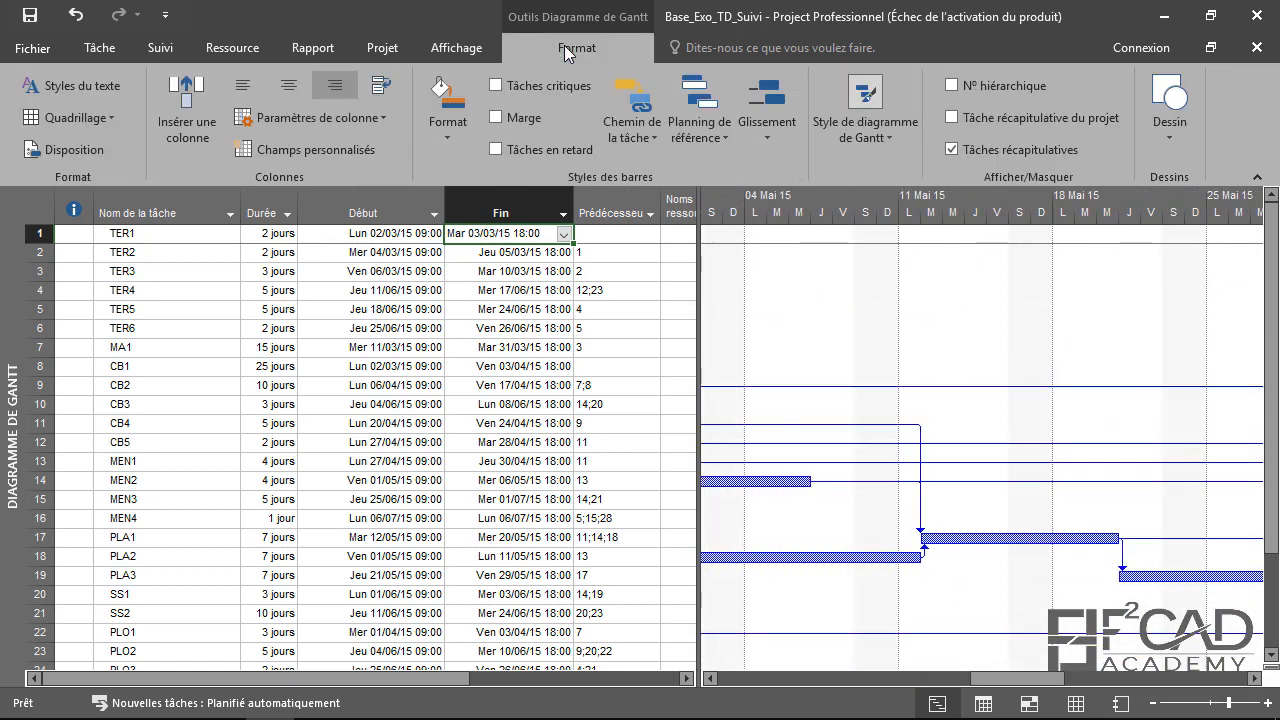
pyautogui.click(496, 86)
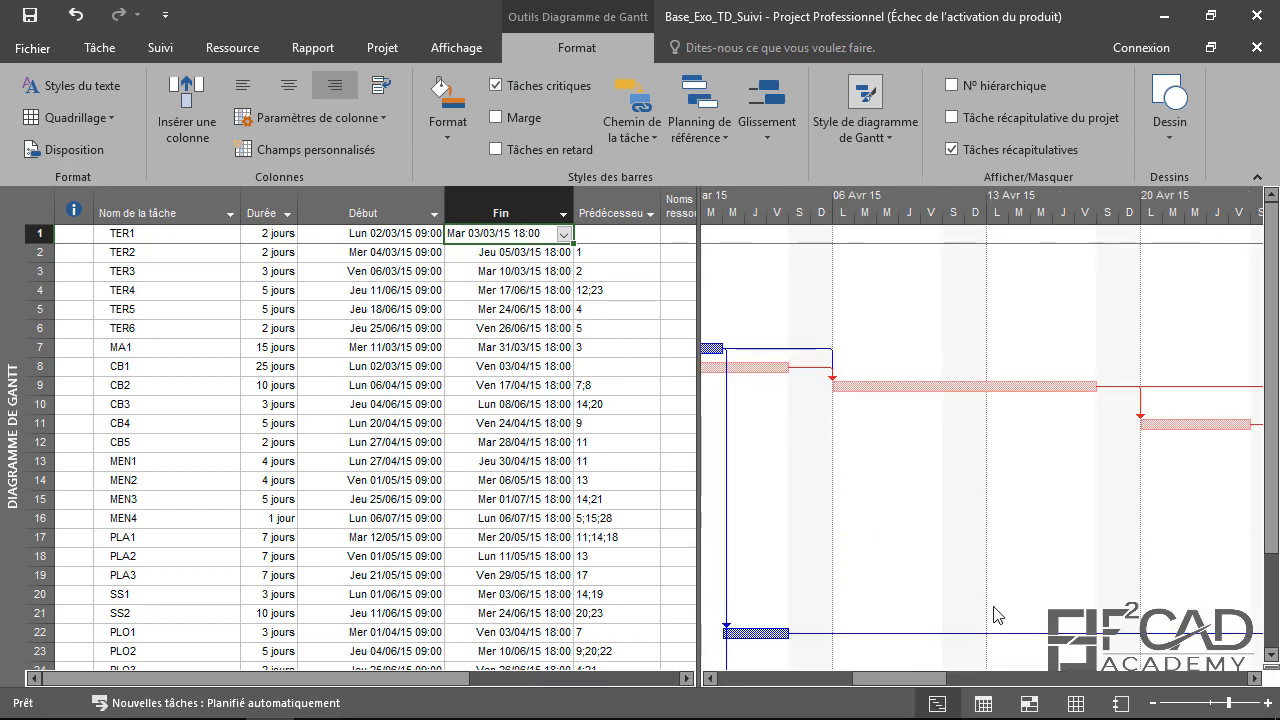
pyautogui.moveTo(902, 680); pyautogui.dragTo(1115, 673)
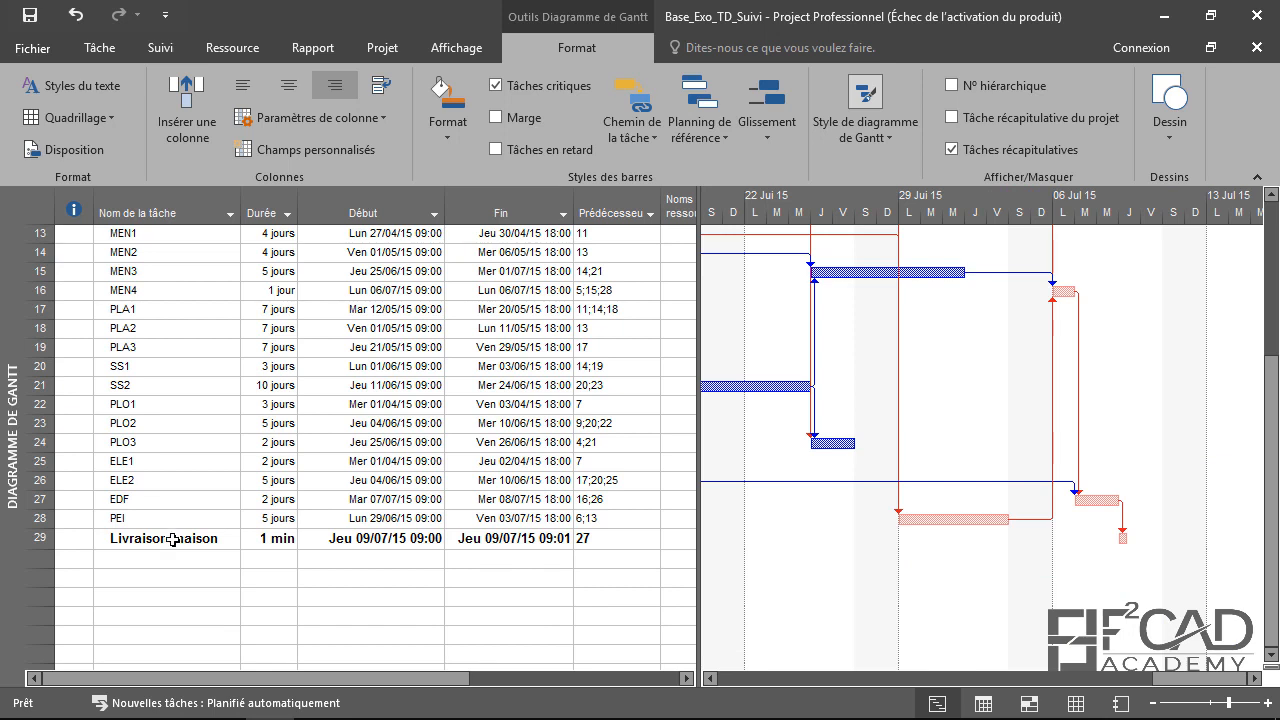
pyautogui.click(192, 540)
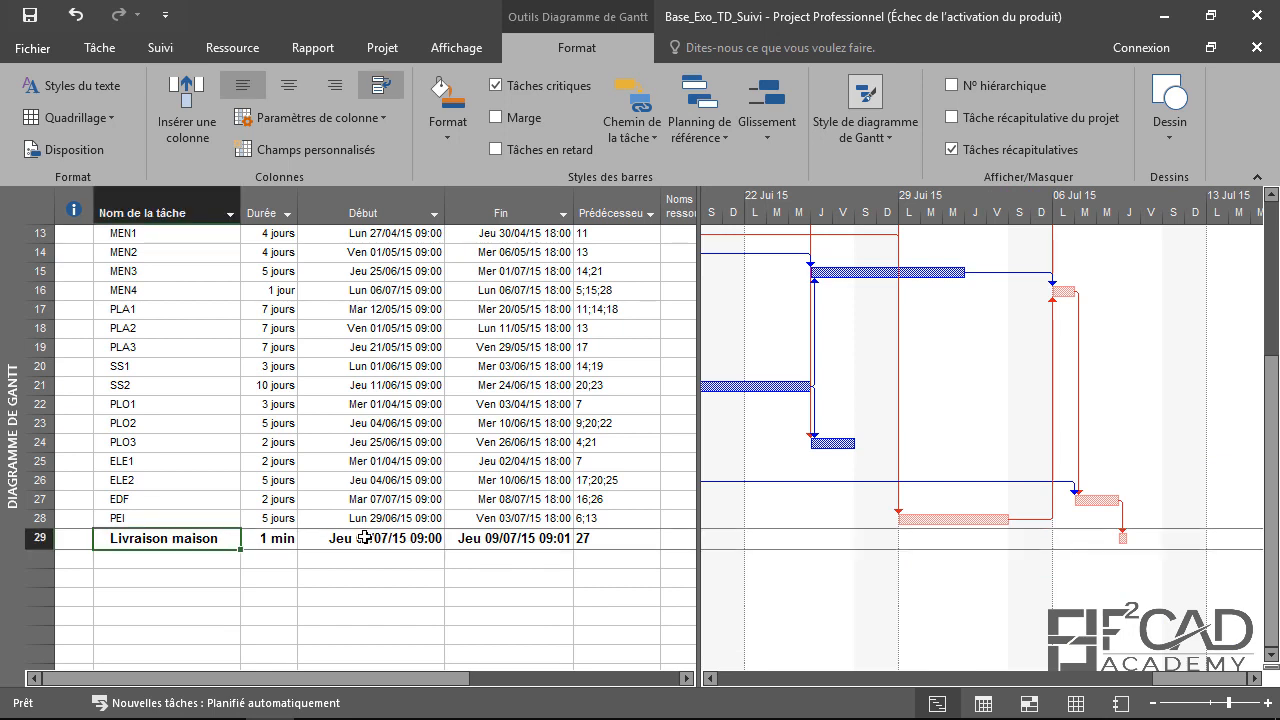
pyautogui.click(543, 540)
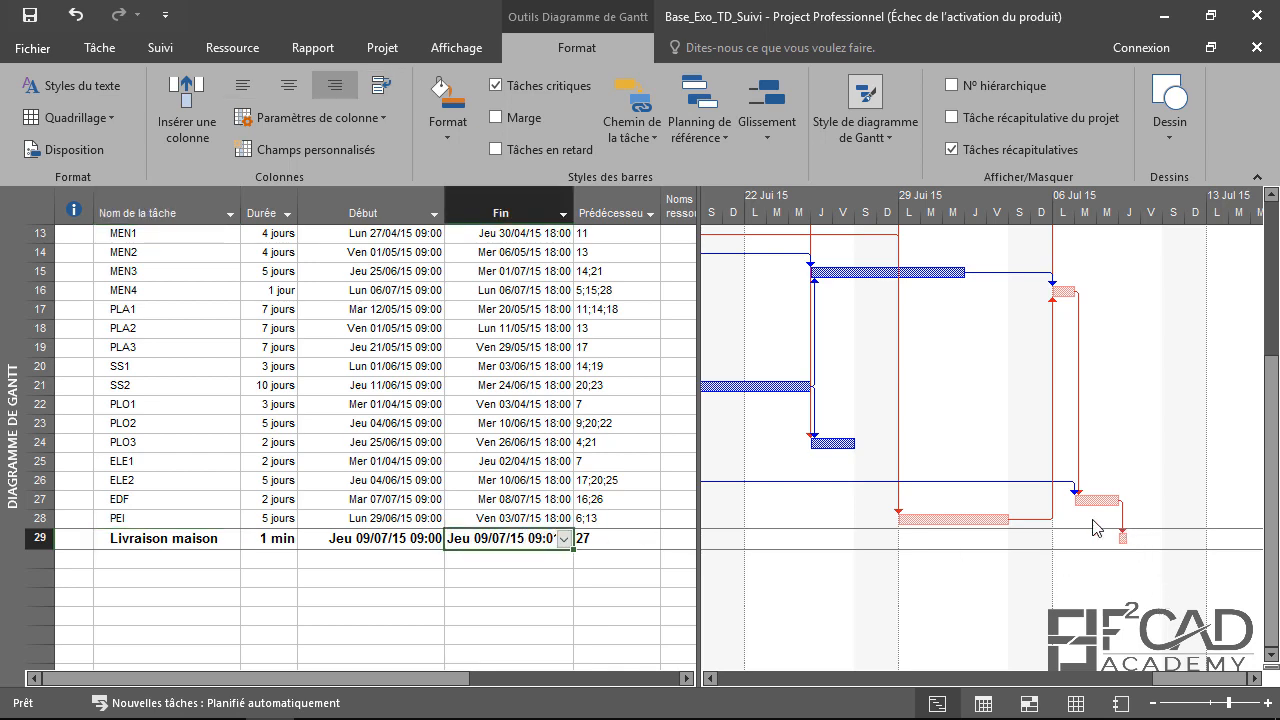
# Switch to TD_MS_Project.pdf in Foxit Reader, check the required end date in the Objectif paragraph against Question 1, and return to Project
pyautogui.click(368, 700)
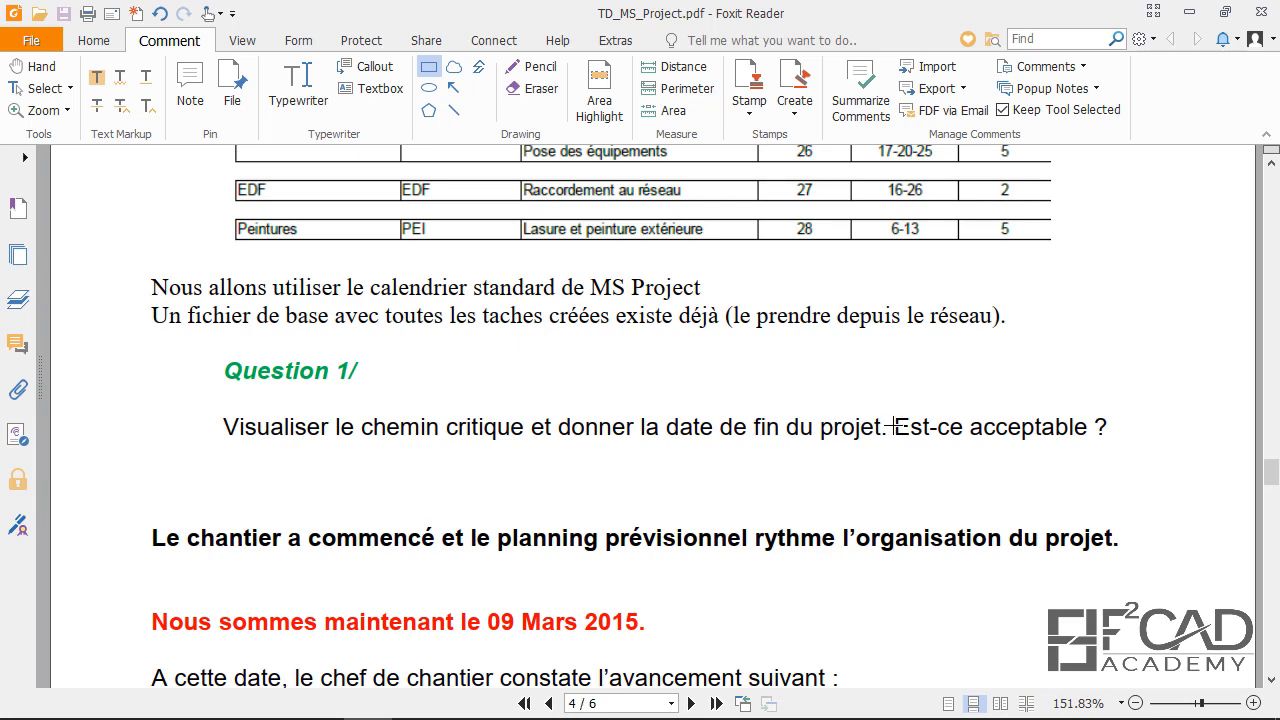
pyautogui.scroll(15, 927, 507)
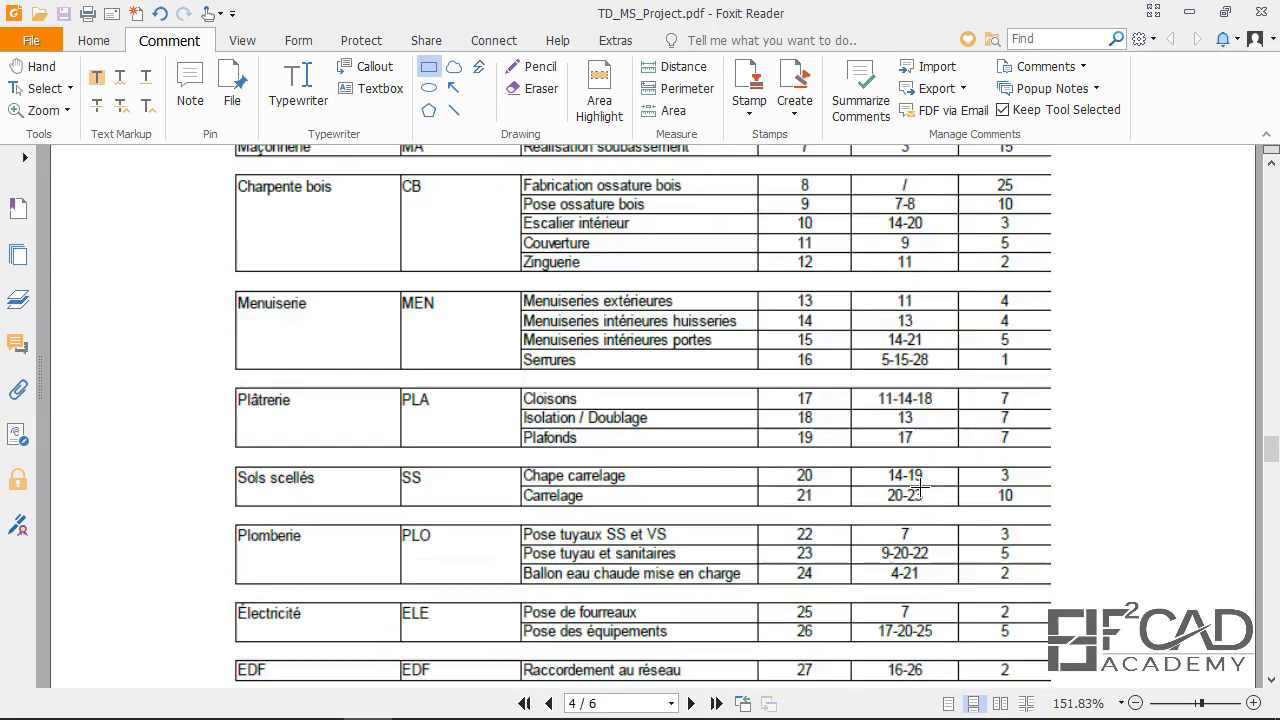
pyautogui.scroll(10, 925, 458)
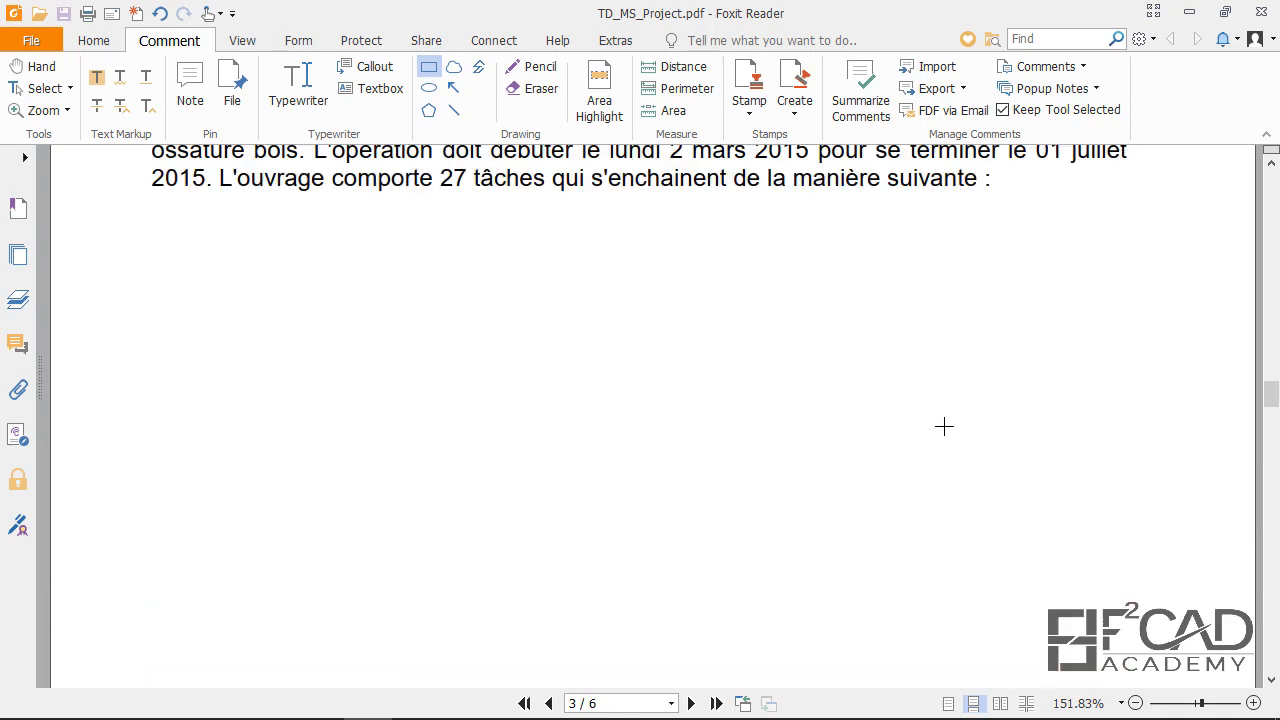
pyautogui.scroll(1, 946, 416)
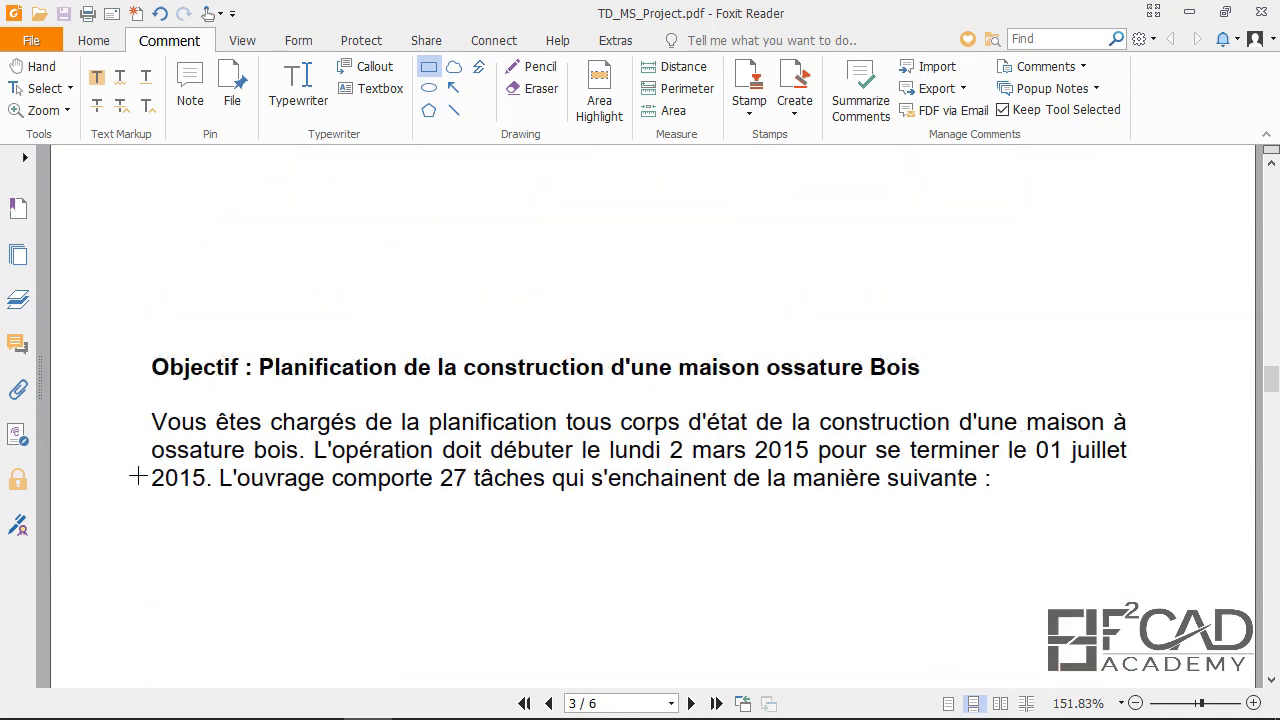
pyautogui.scroll(-10, 594, 494)
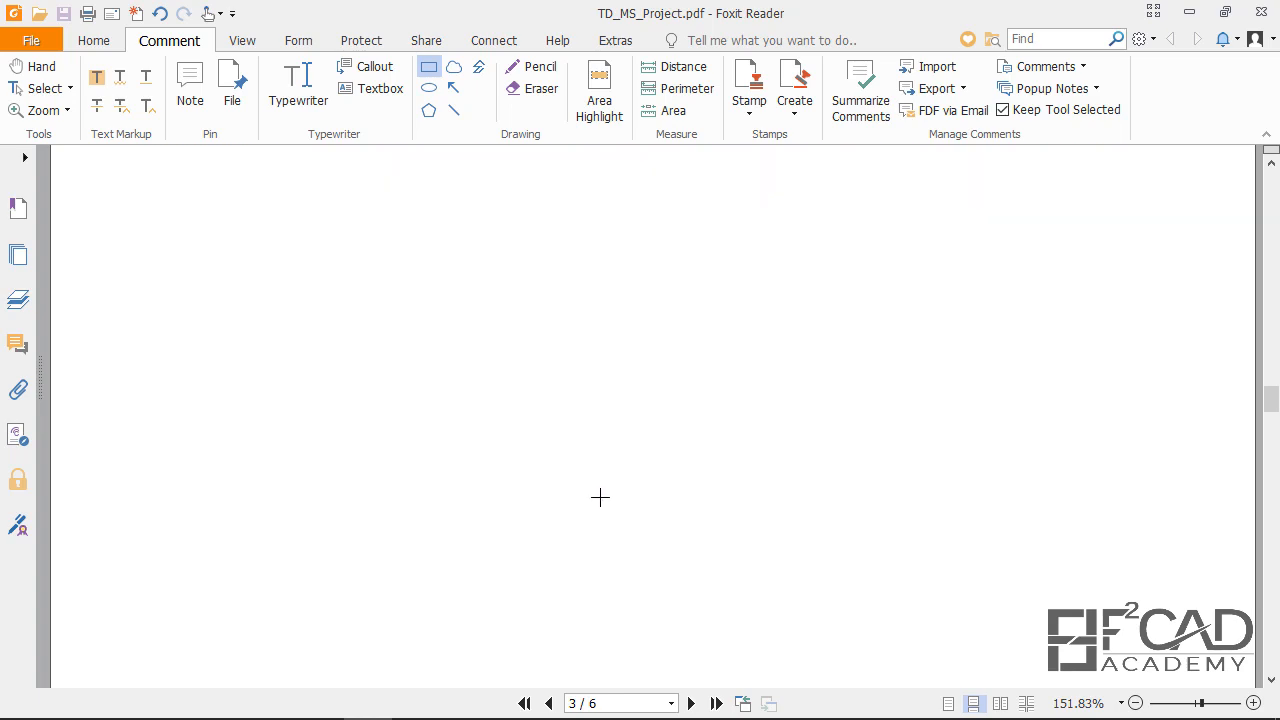
pyautogui.scroll(-7, 630, 500)
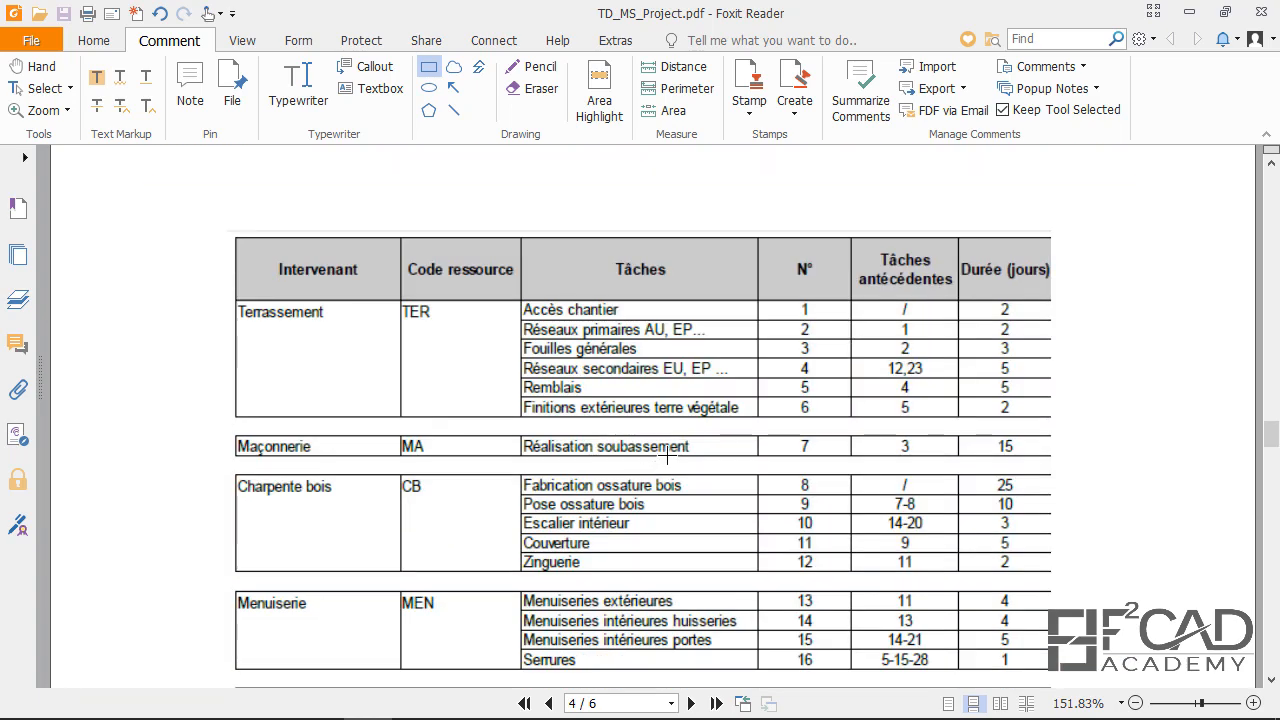
pyautogui.scroll(-2, 700, 450)
pyautogui.scroll(-5, 716, 453)
pyautogui.moveTo(350, 710)
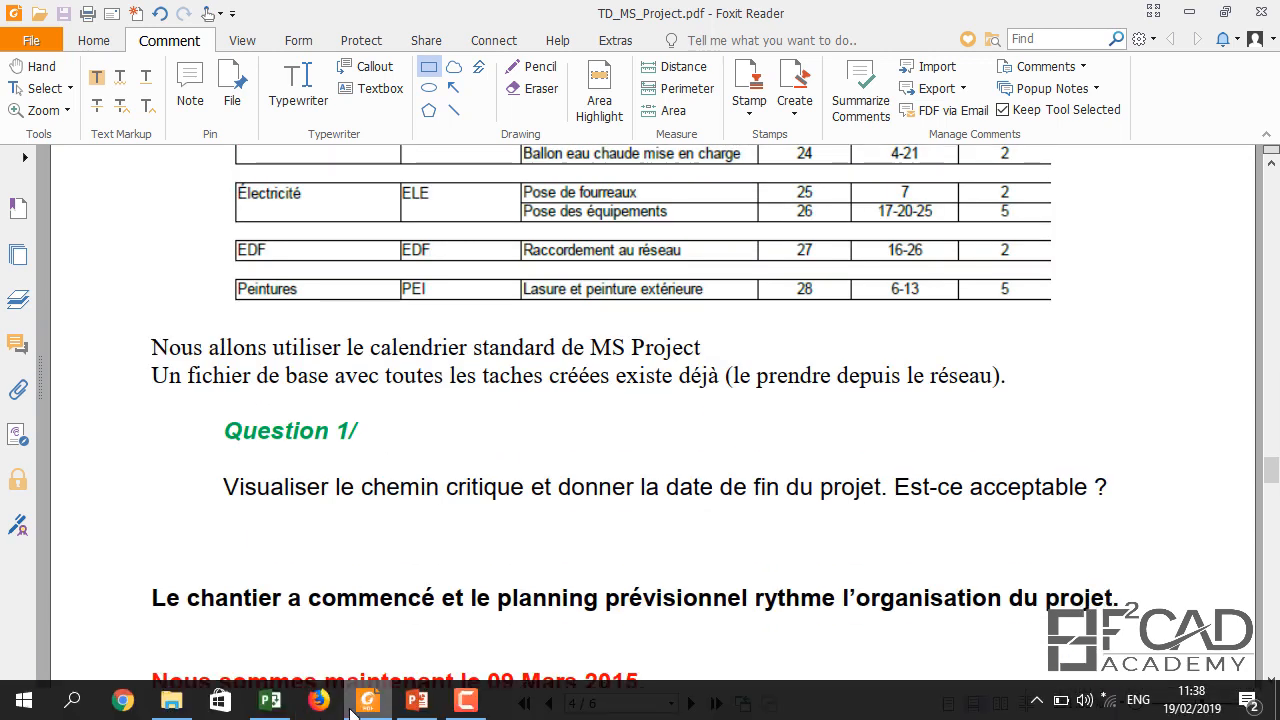
pyautogui.click(270, 700)
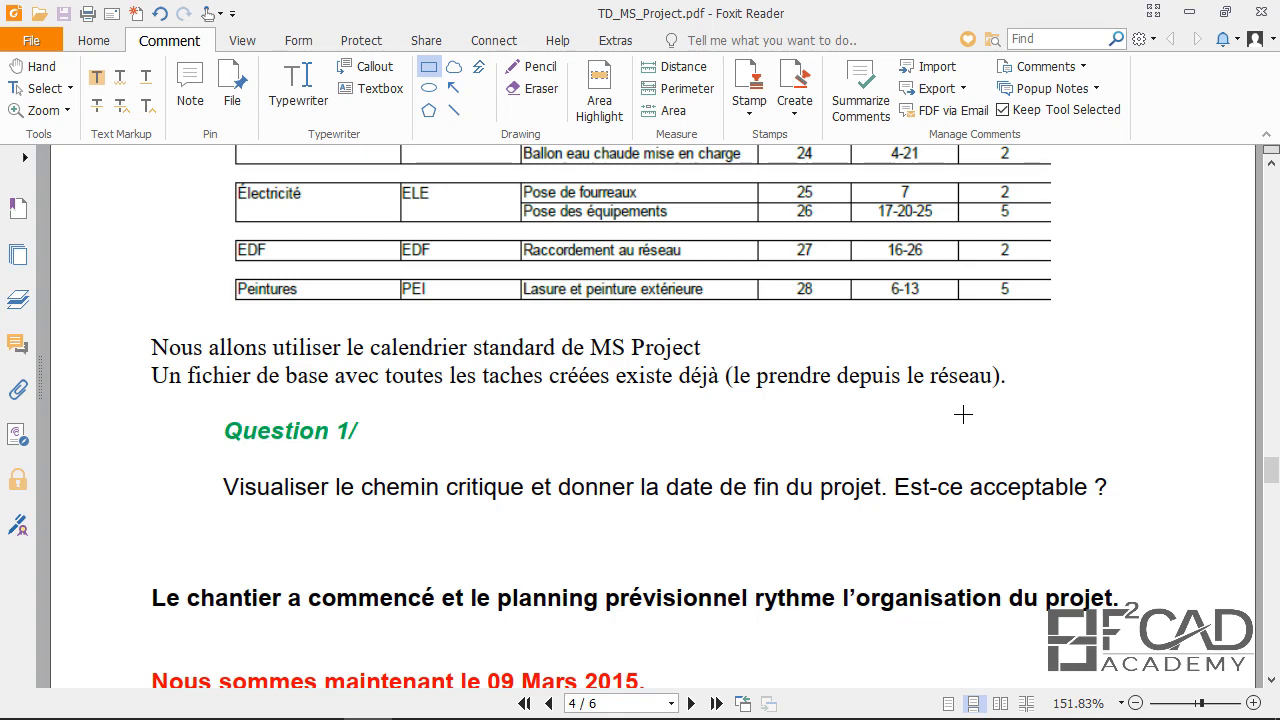
# Read the exercise PDF's site progress section for 09 Mars 2015, including the task completion percentages, and continue past the Question 3 heading
pyautogui.scroll(5, 960, 400)
pyautogui.scroll(-4, 930, 450)
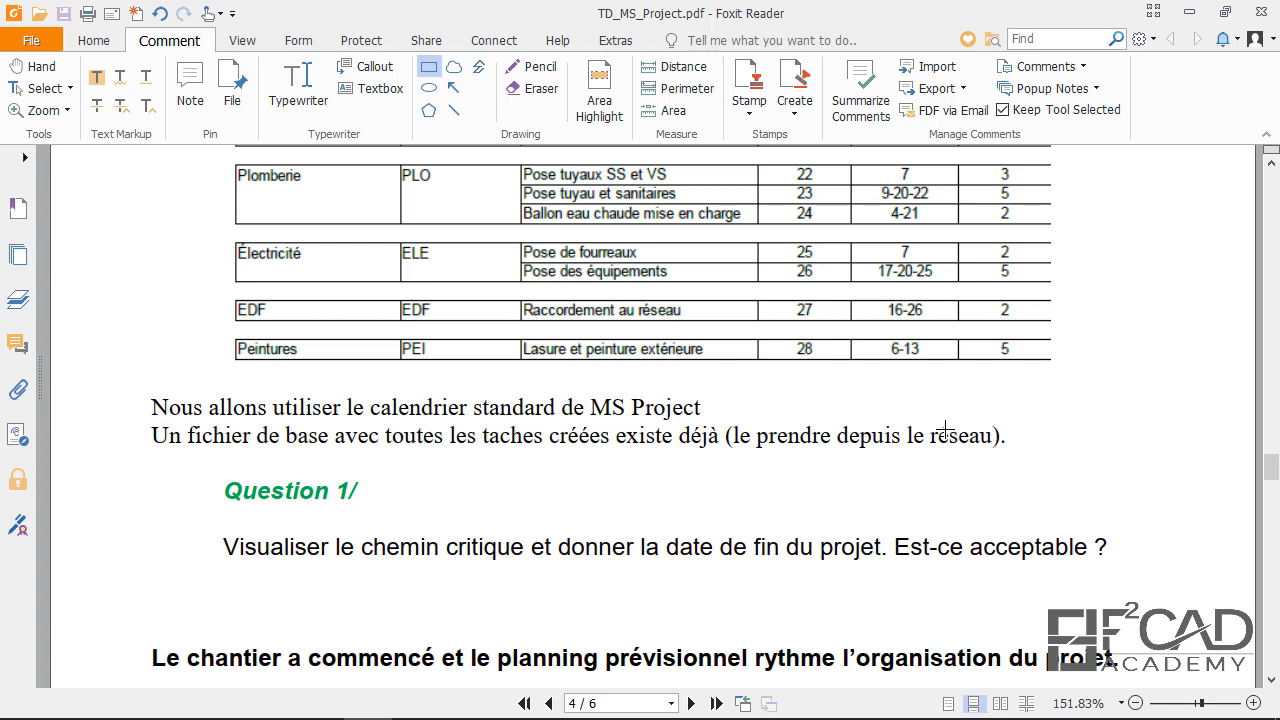
pyautogui.moveTo(340, 716)
pyautogui.scroll(-4, 141, 371)
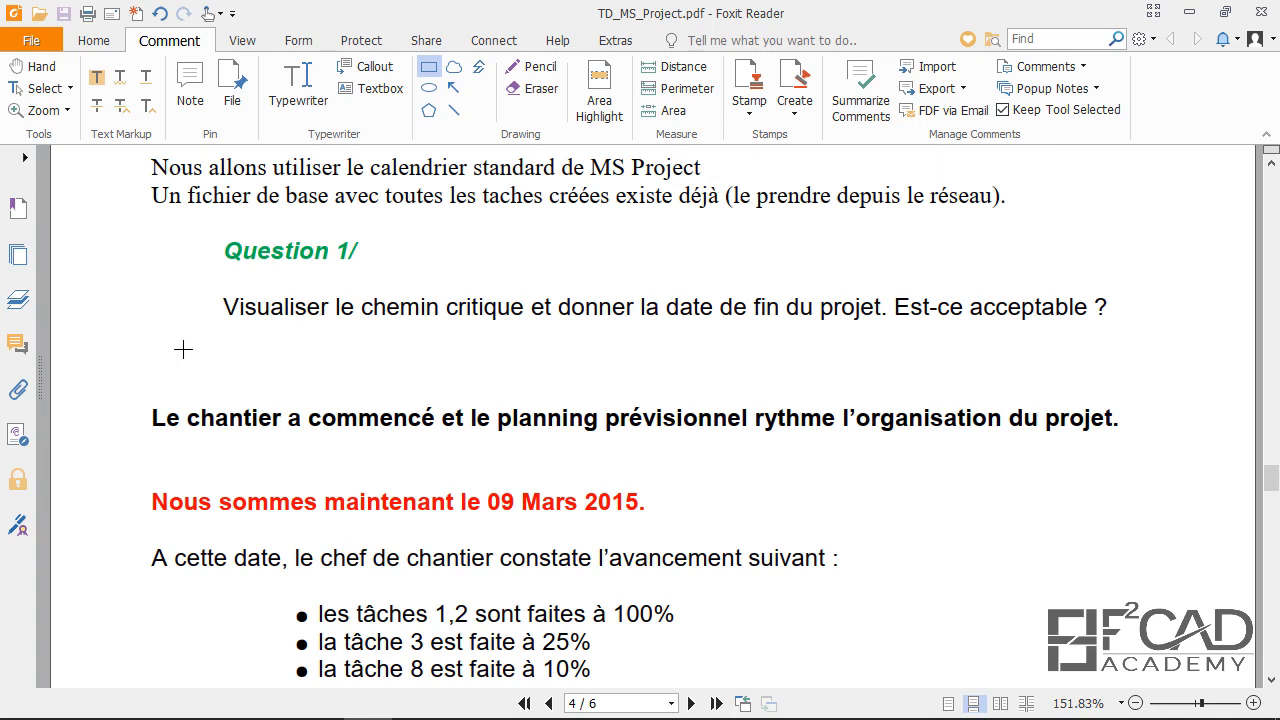
pyautogui.scroll(-1, 183, 349)
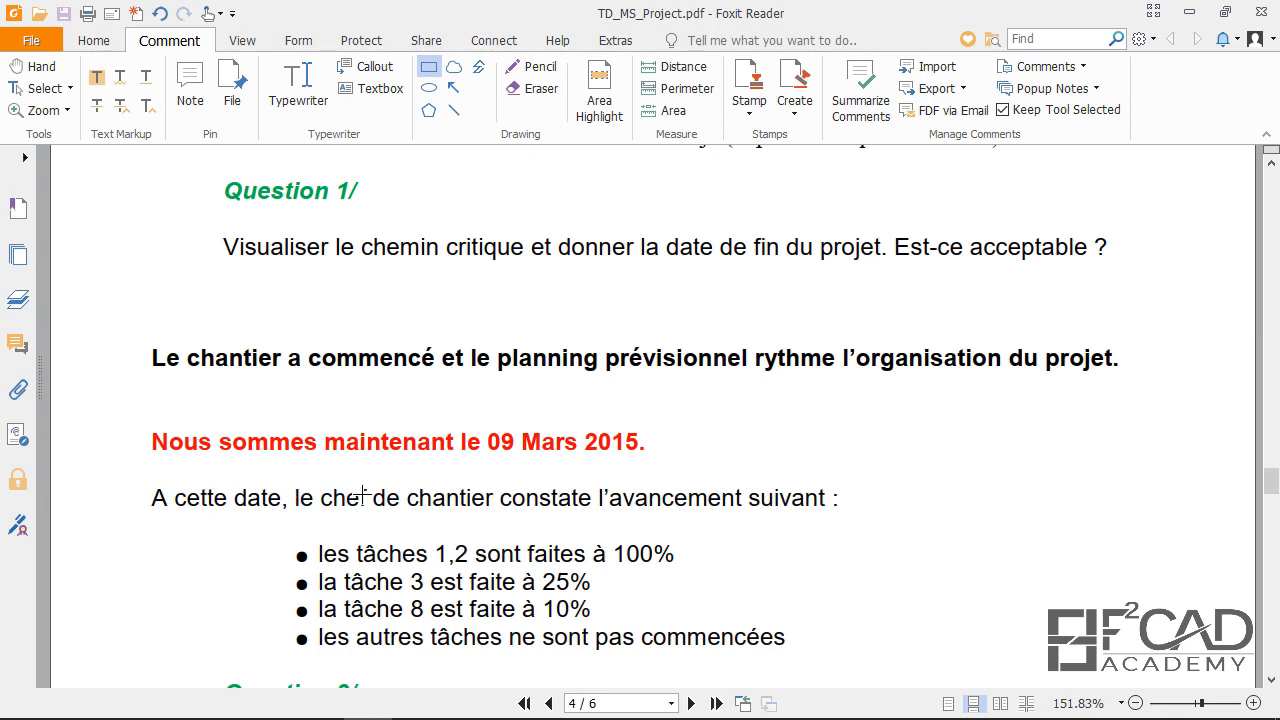
pyautogui.scroll(-2, 470, 515)
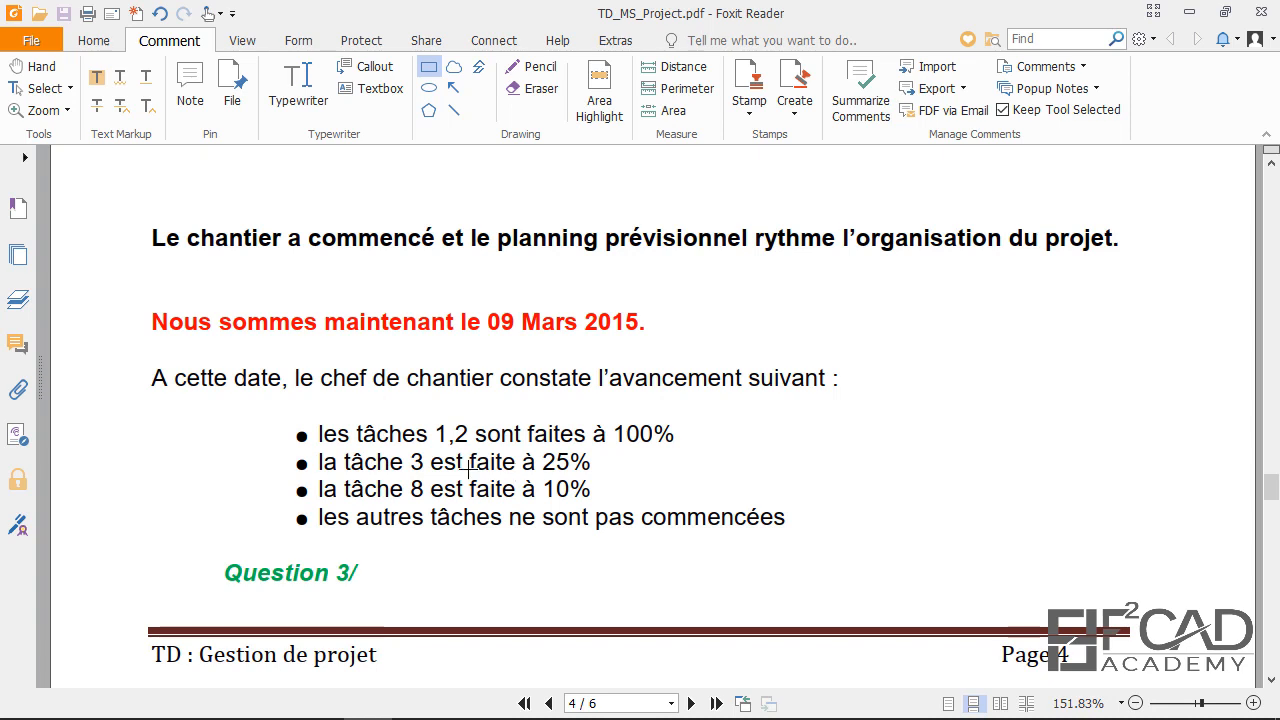
pyautogui.scroll(-1, 371, 494)
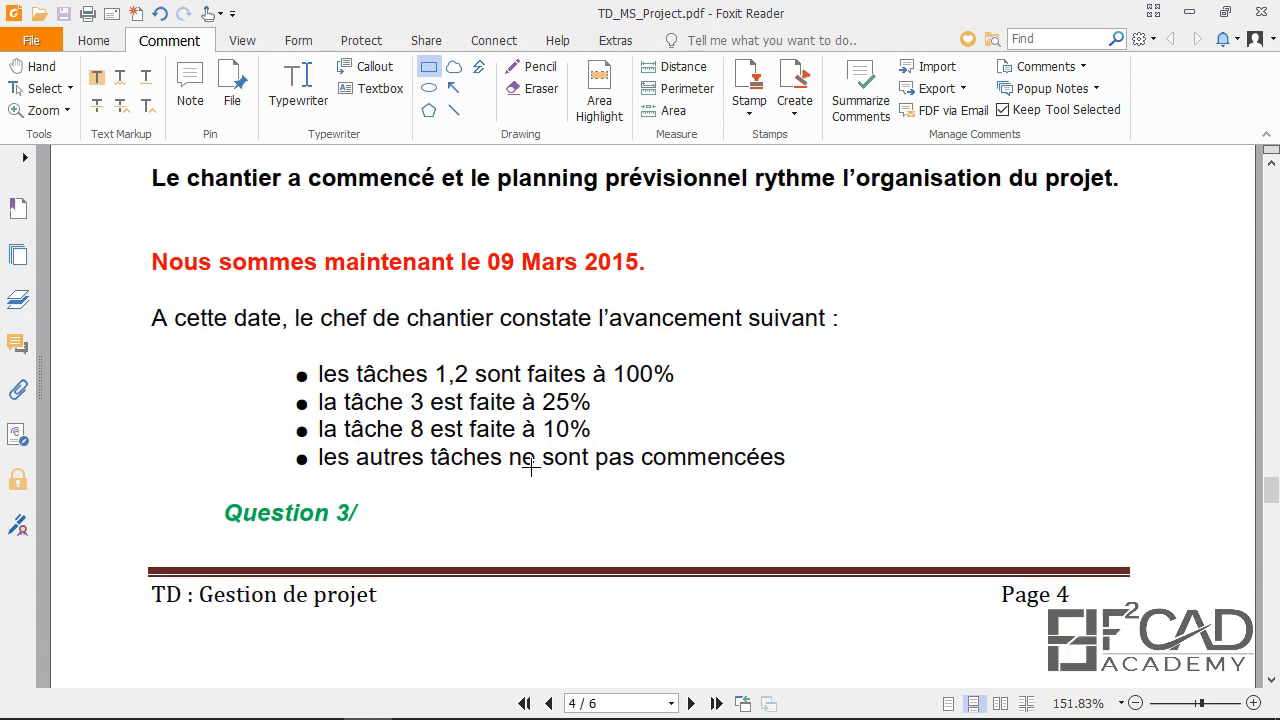
pyautogui.scroll(-6, 663, 466)
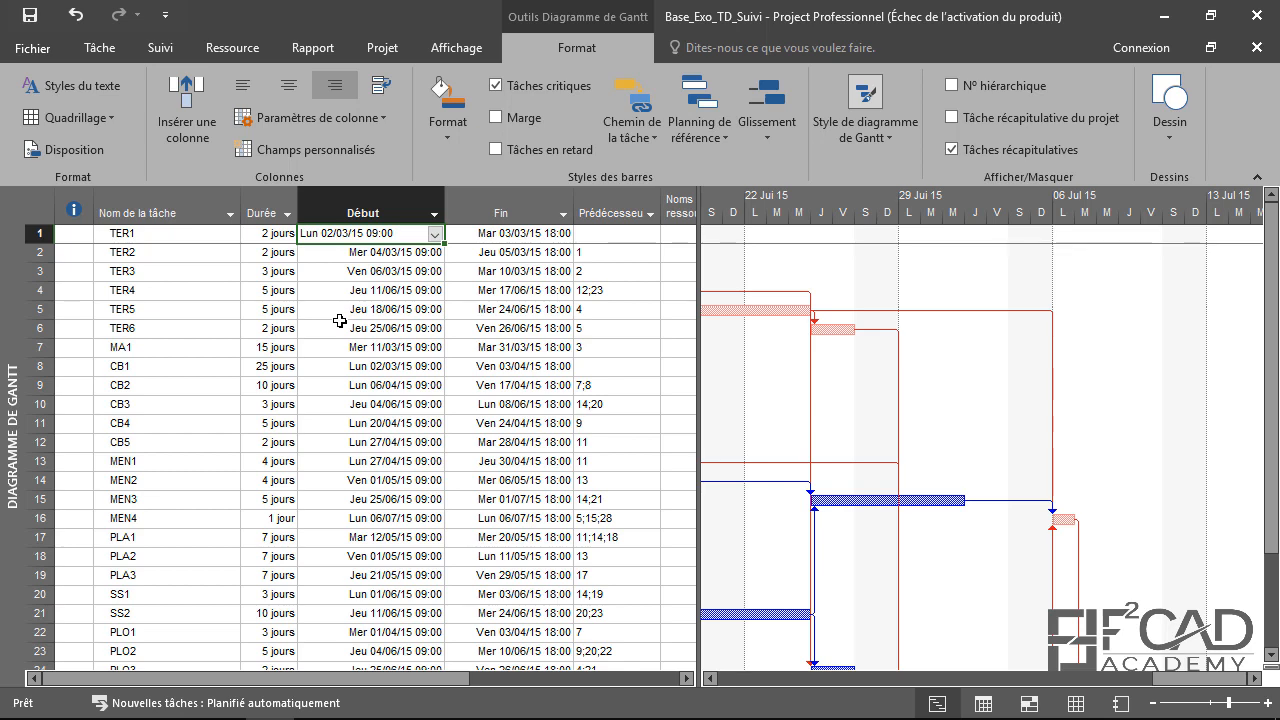
# Switch Project to the Suivi Gantt view and narrow the task table so that it ends at the Fin column
pyautogui.scroll(-4, 457, 500)
pyautogui.scroll(4, 460, 498)
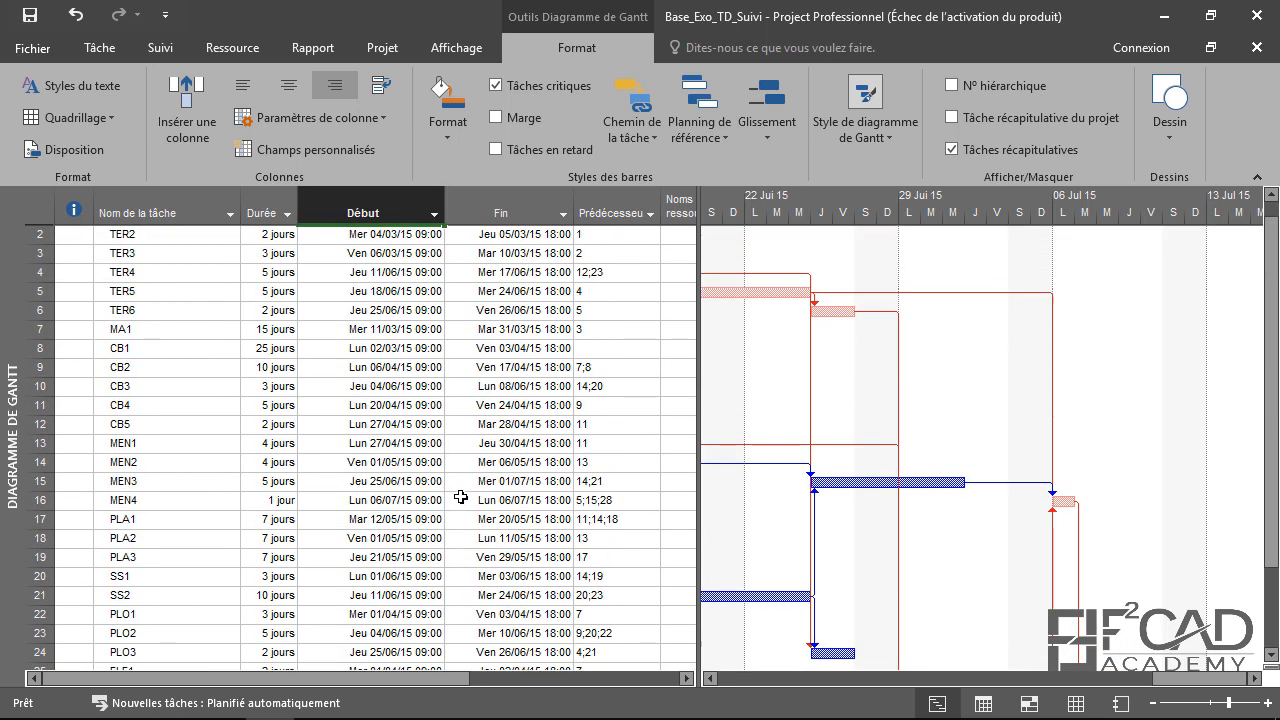
pyautogui.scroll(1, 460, 497)
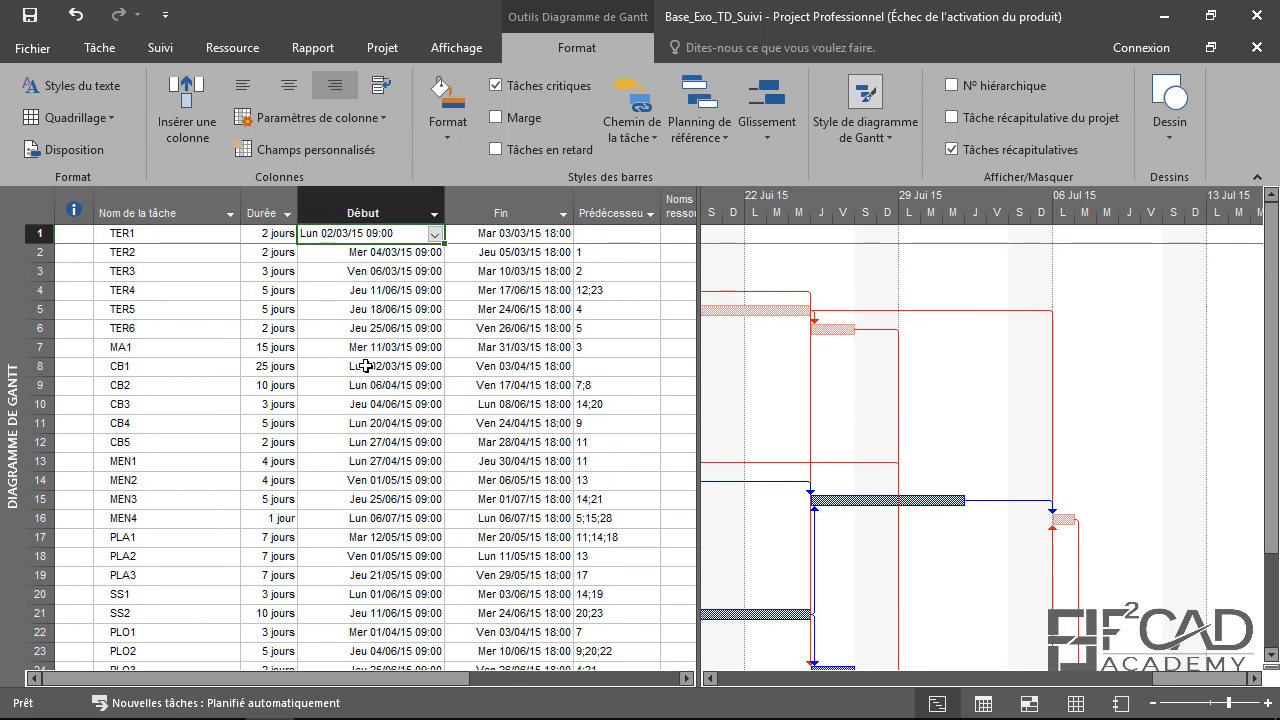
pyautogui.rightClick(3, 210)
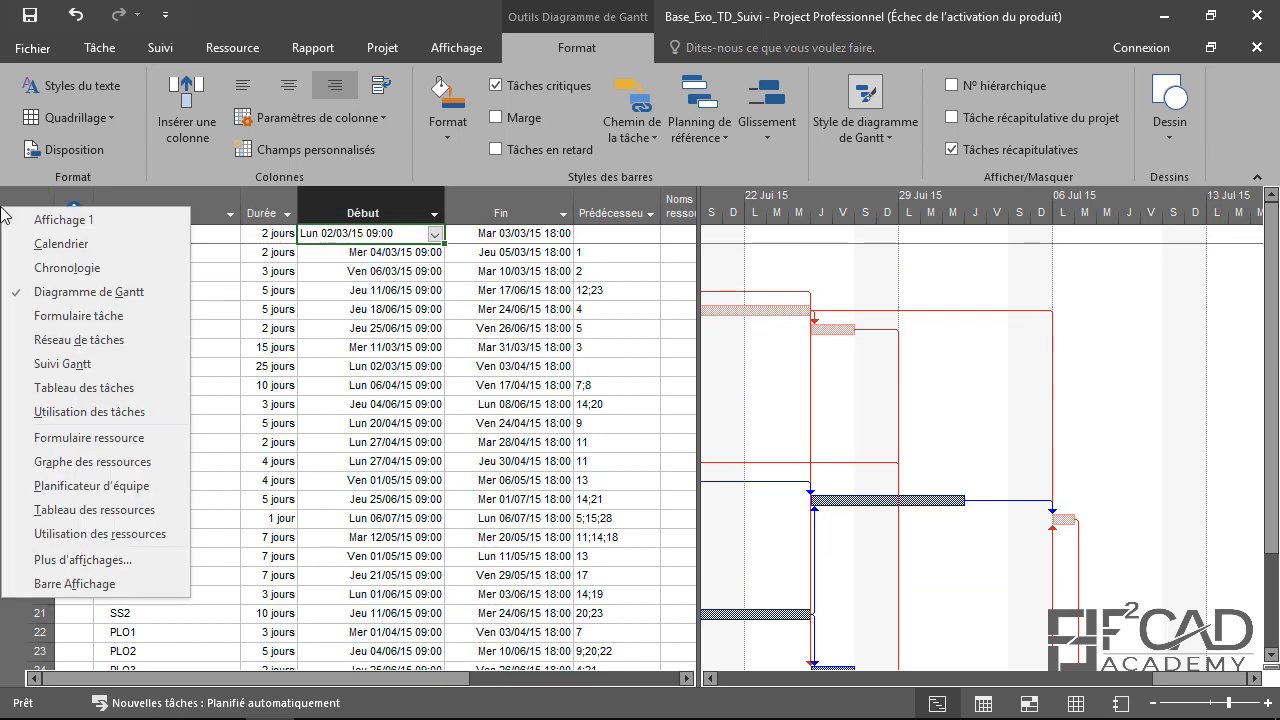
pyautogui.click(90, 365)
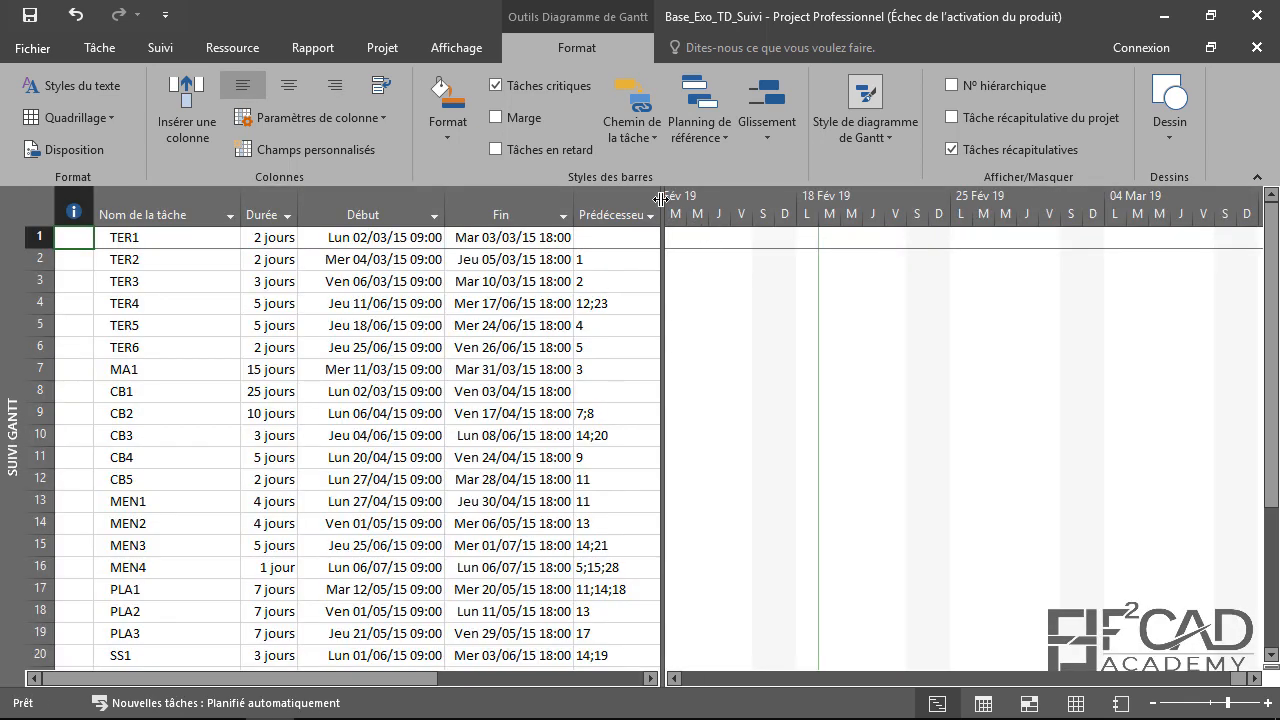
pyautogui.moveTo(660, 199); pyautogui.dragTo(575, 200)
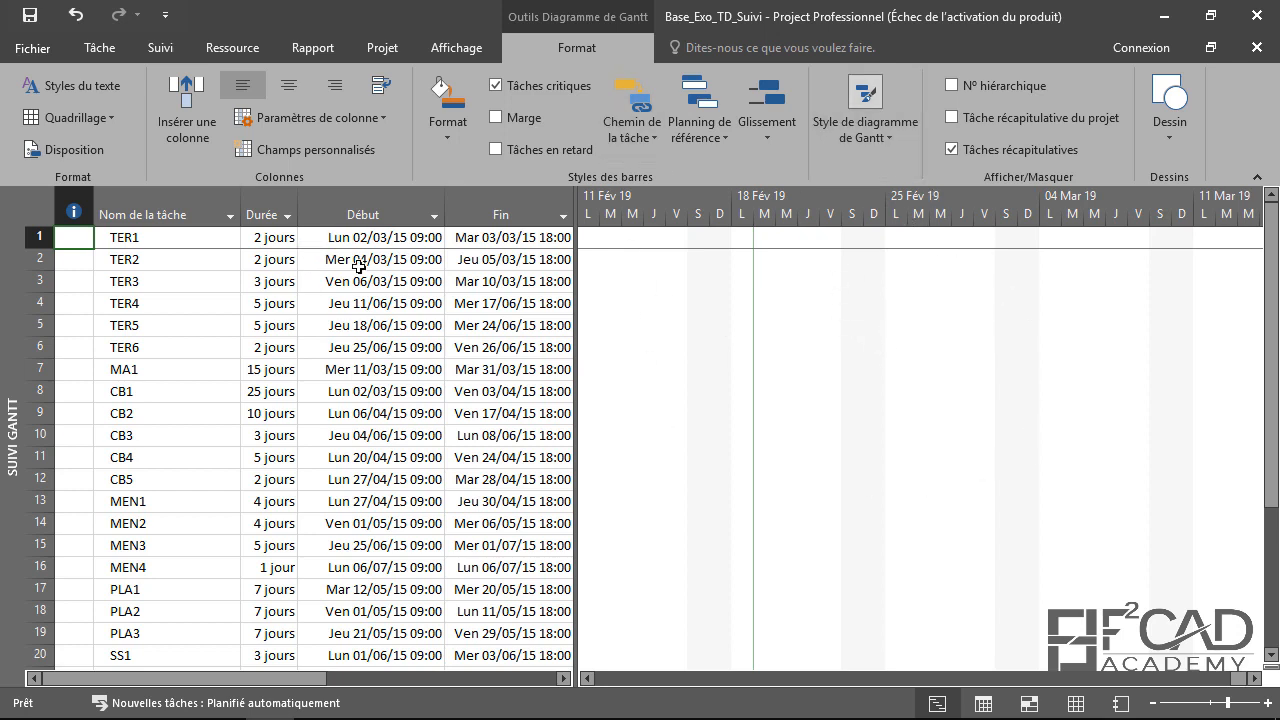
# Bring the Gantt chart timeline to task TER2 using Atteindre la tâche
pyautogui.click(143, 260)
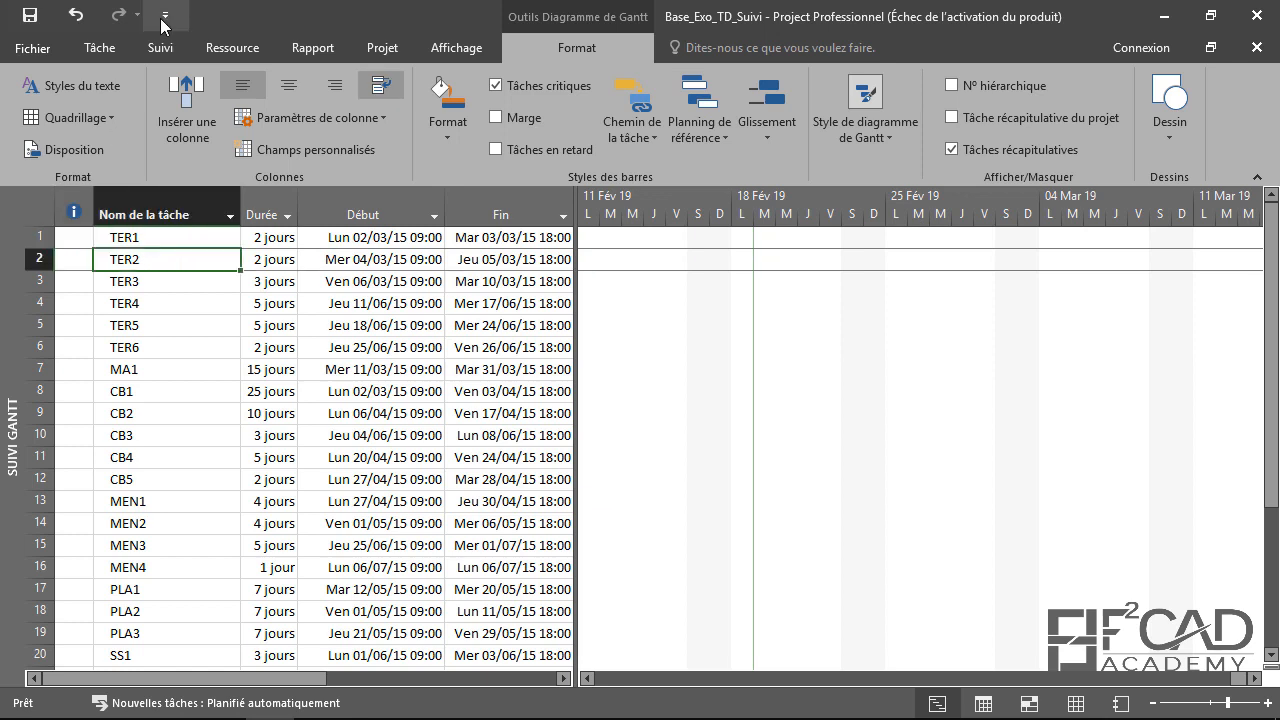
pyautogui.click(100, 48)
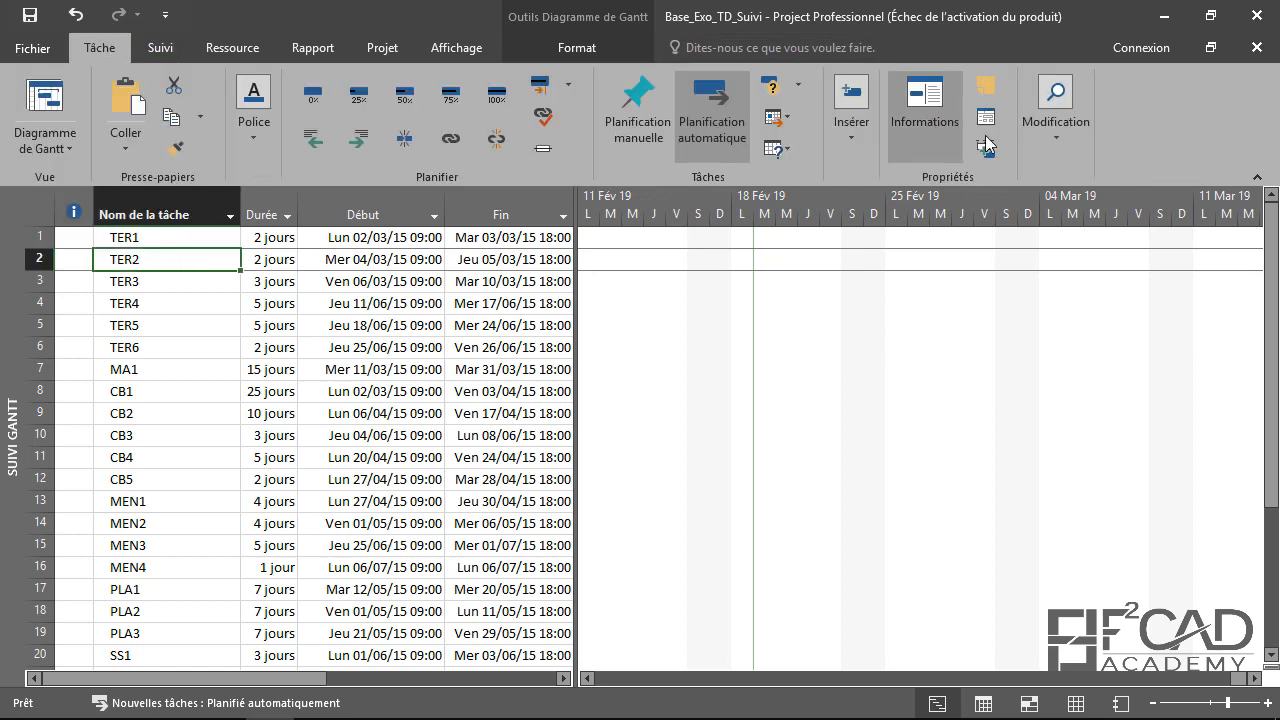
pyautogui.click(1052, 139)
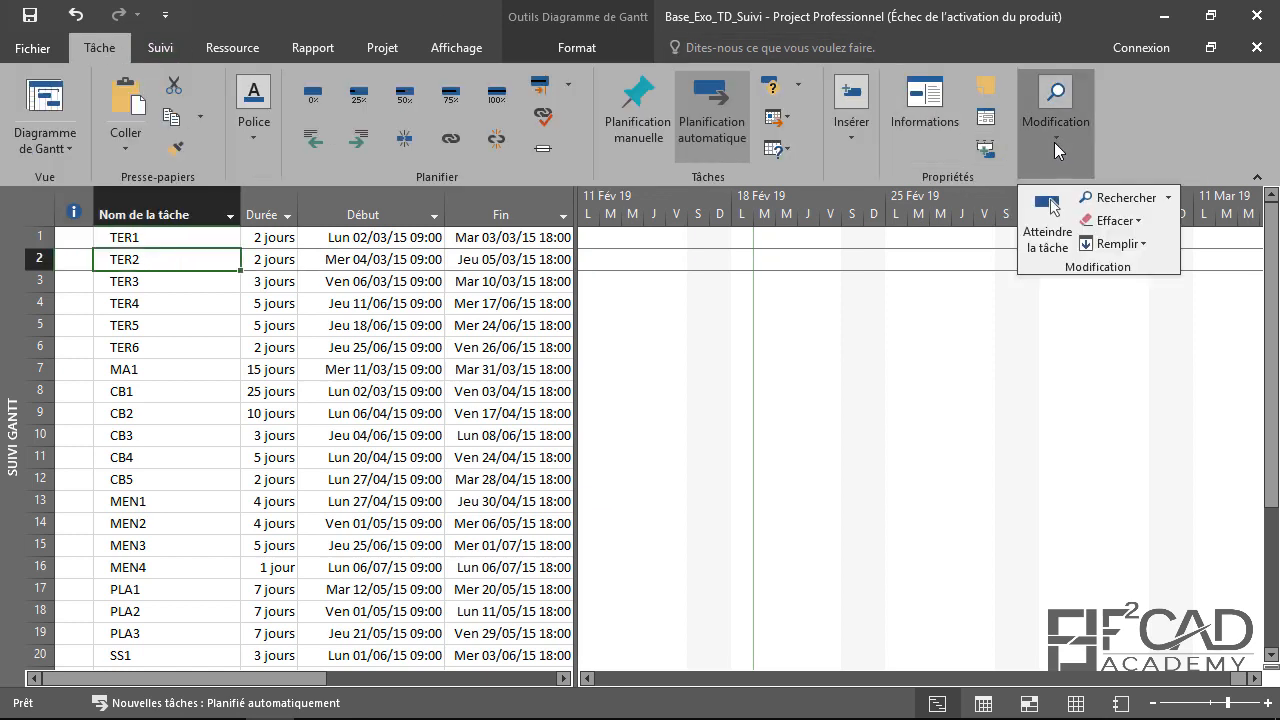
pyautogui.click(1052, 228)
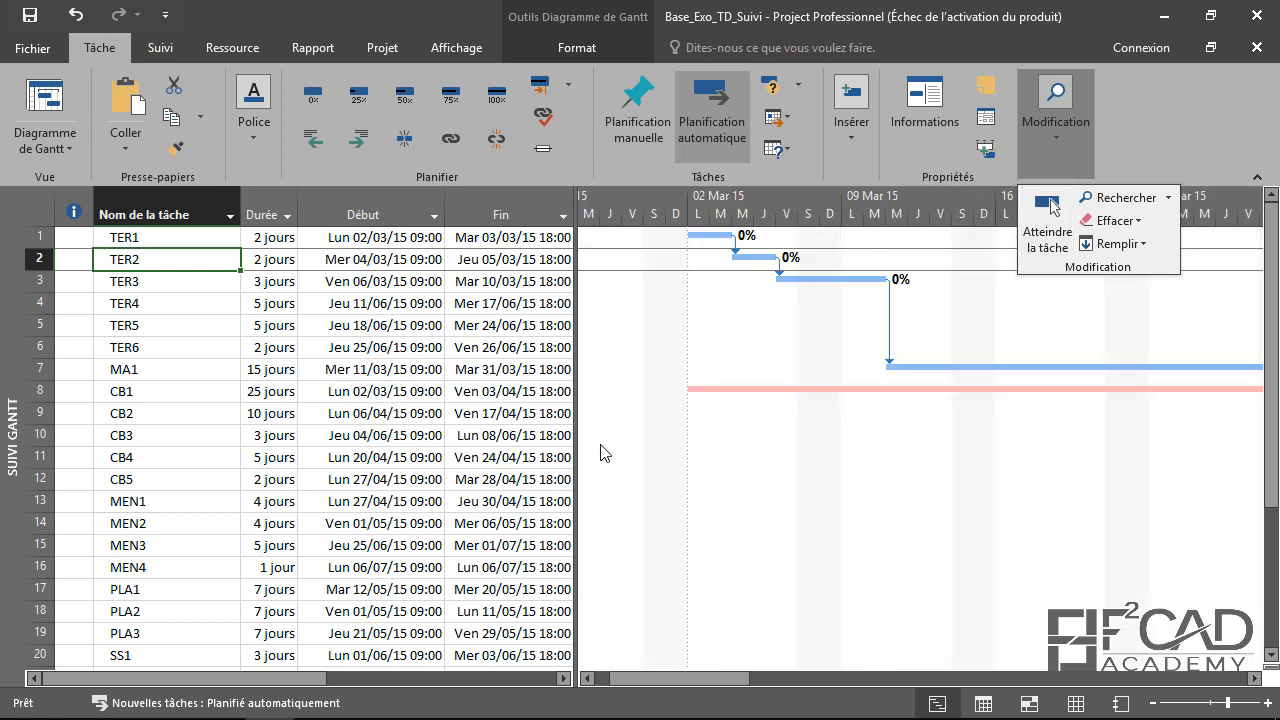
pyautogui.click(640, 379)
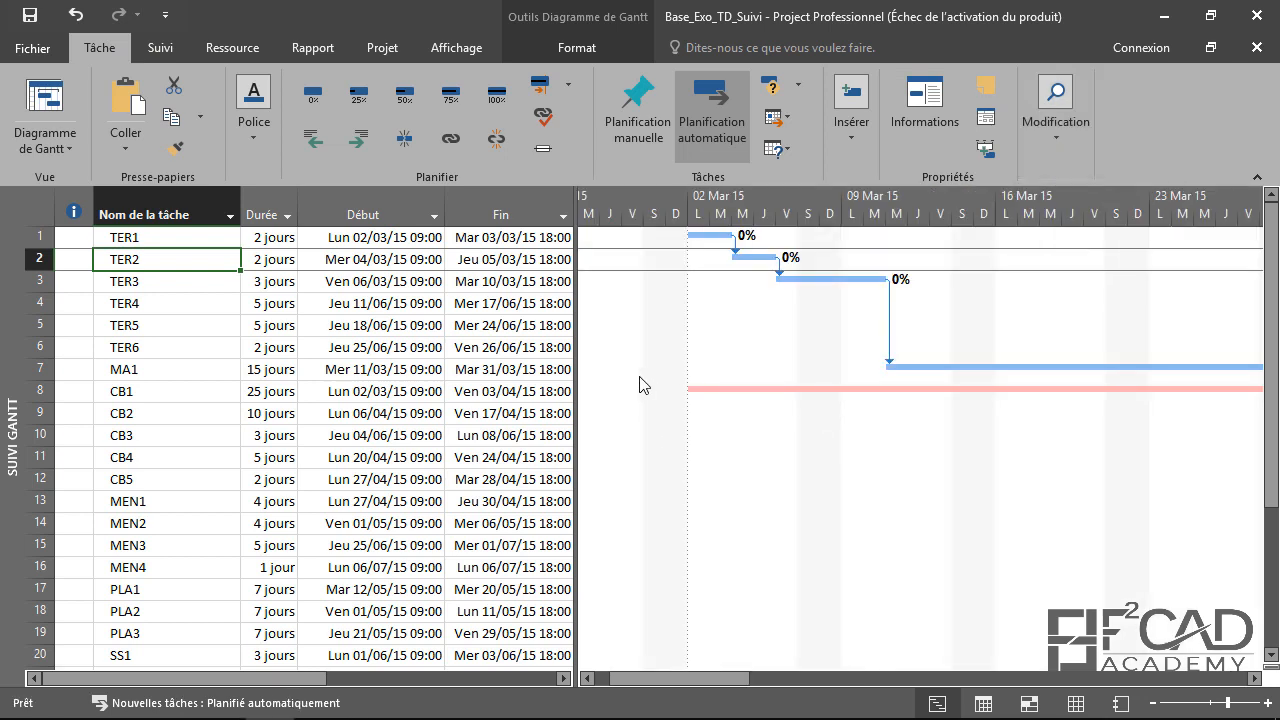
pyautogui.click(575, 50)
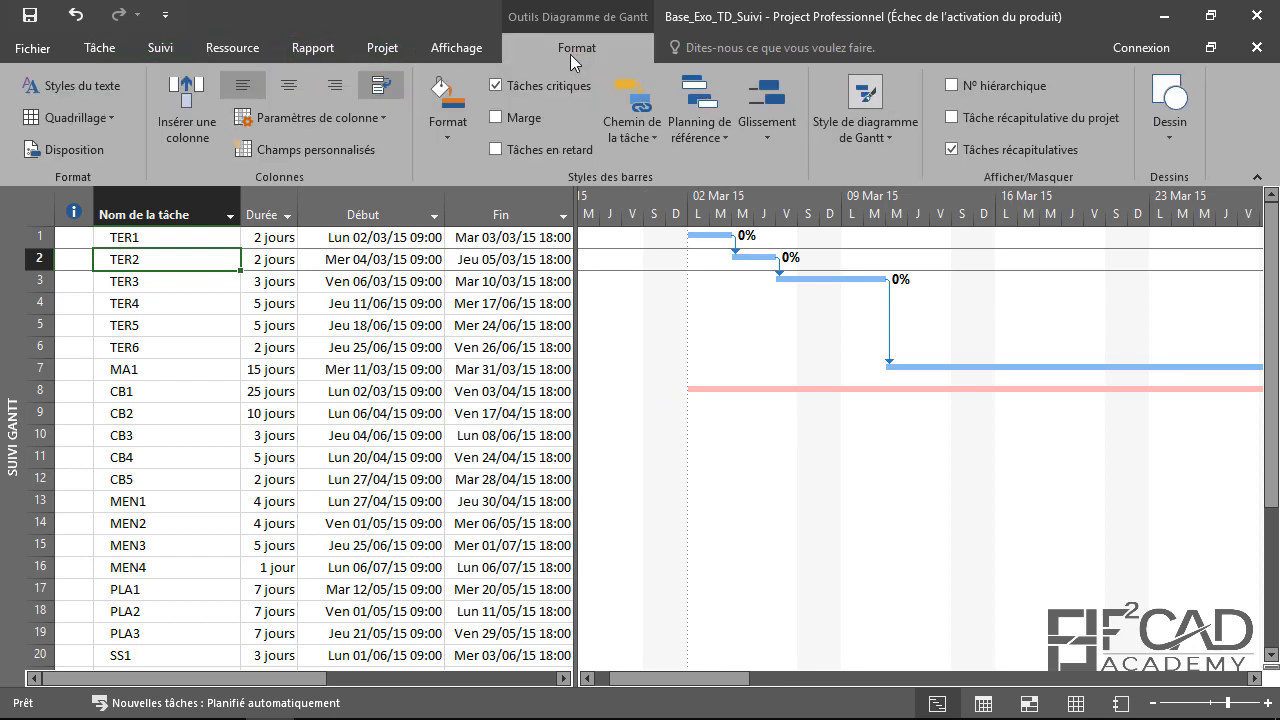
pyautogui.click(714, 143)
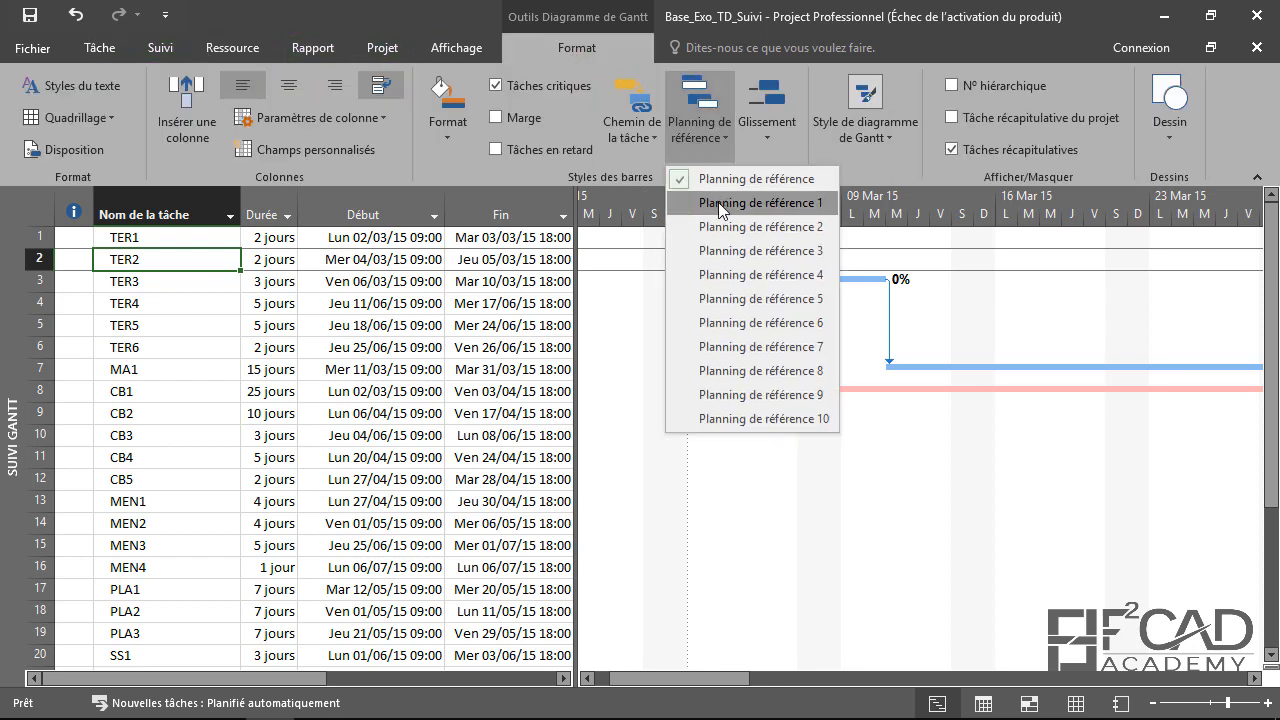
pyautogui.click(709, 131)
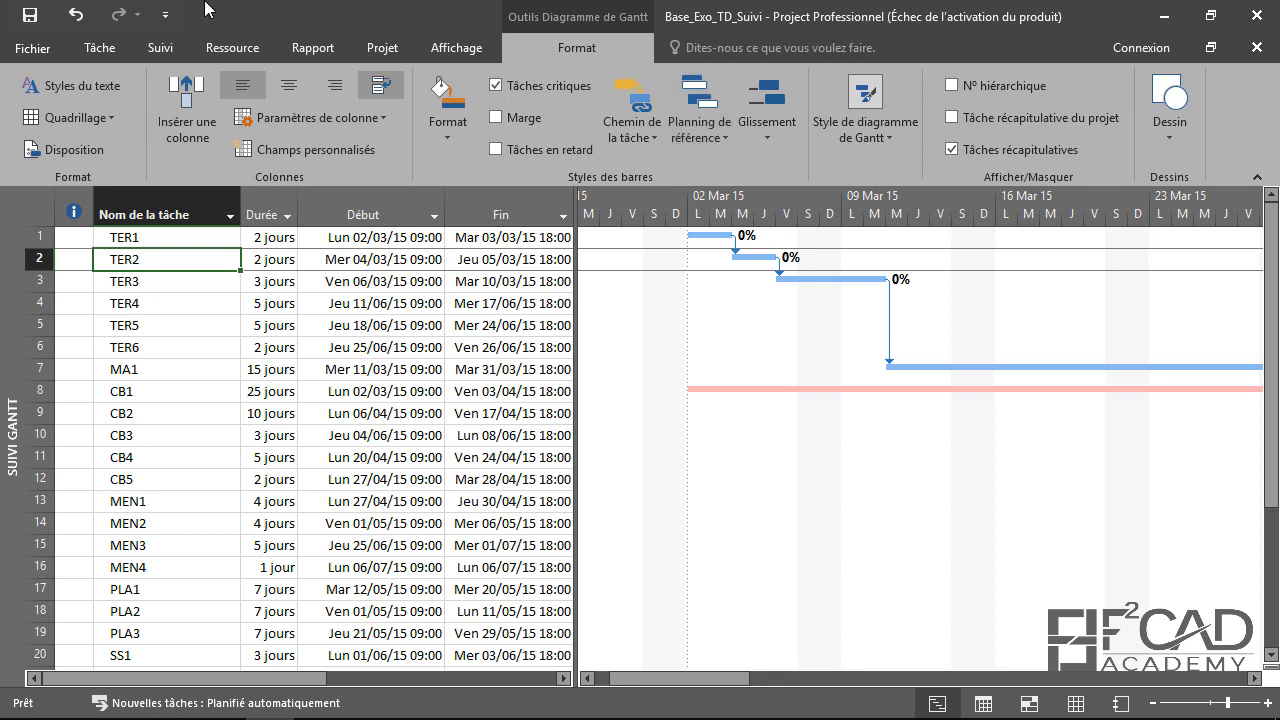
# Set the Planning de référence baseline for the whole project and widen the task table to show the Prédécesseurs column
pyautogui.click(380, 50)
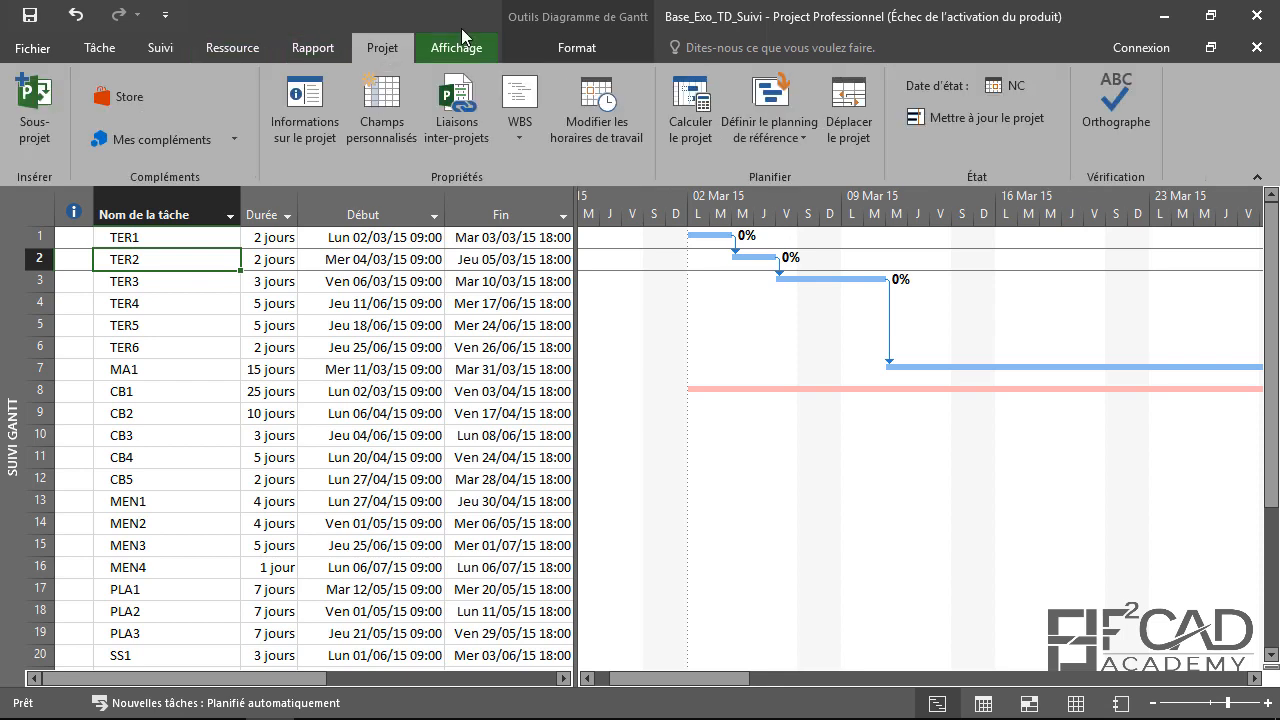
pyautogui.click(784, 120)
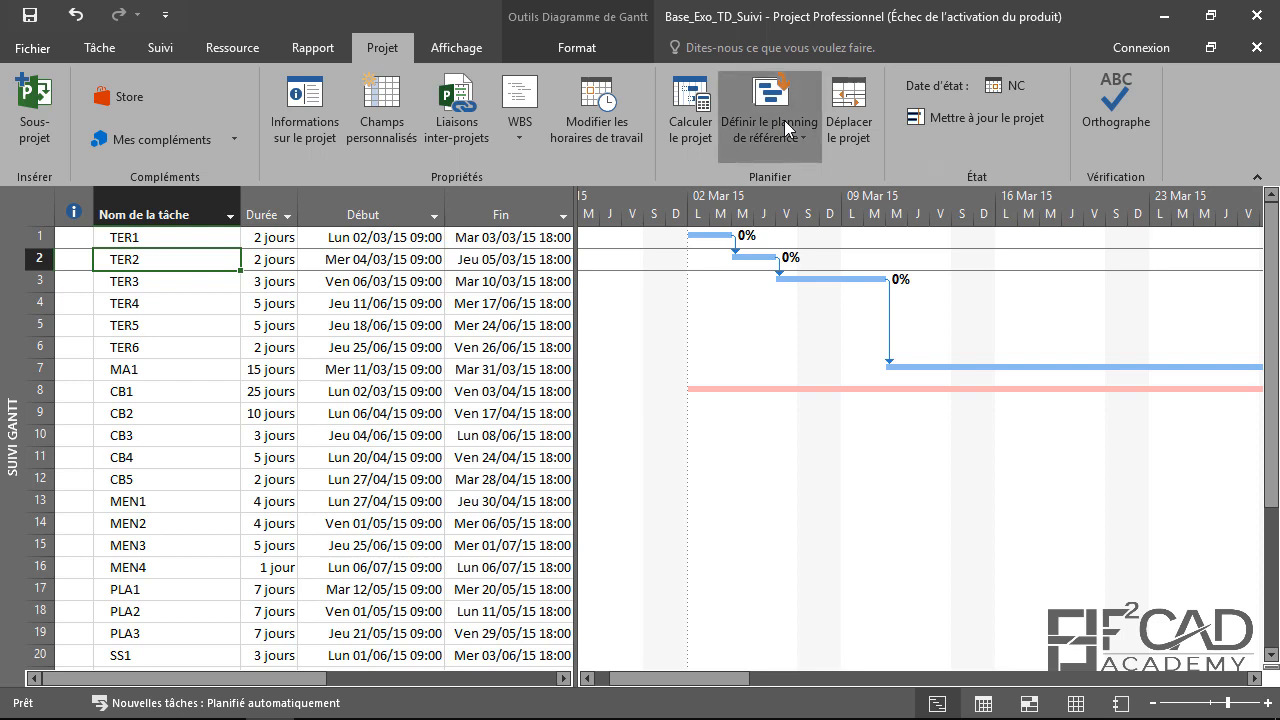
pyautogui.click(784, 178)
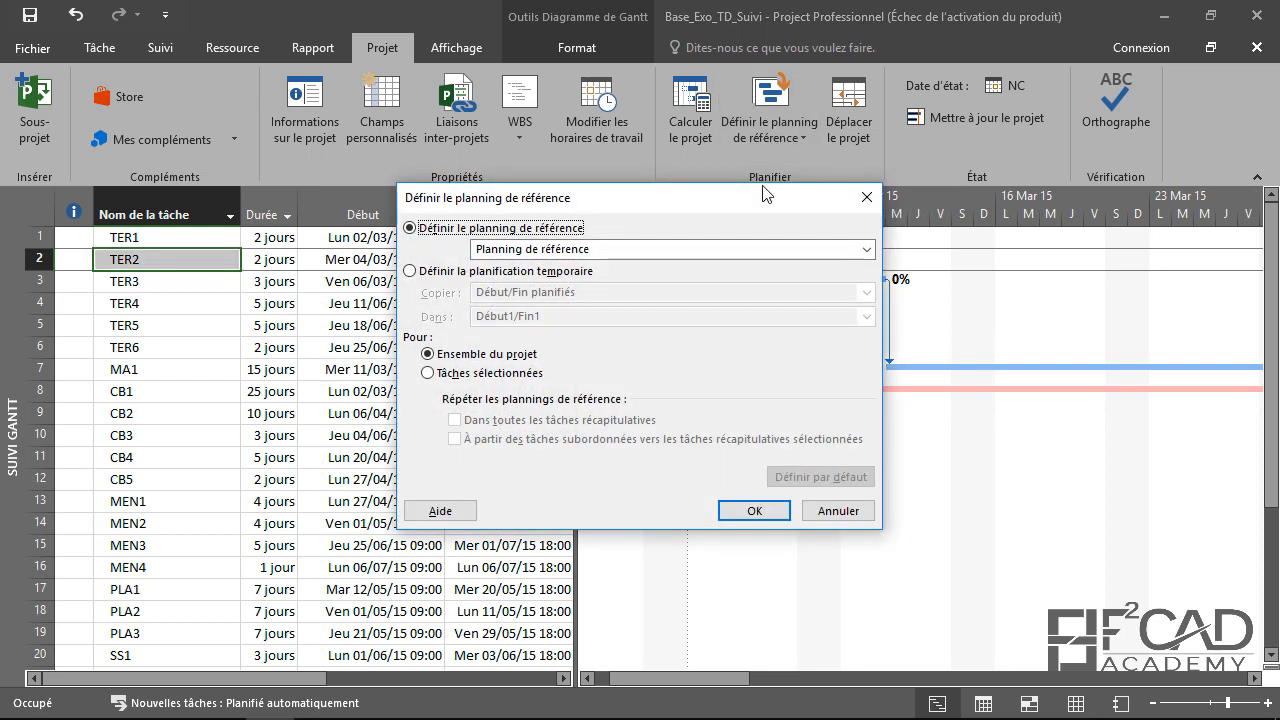
pyautogui.click(755, 511)
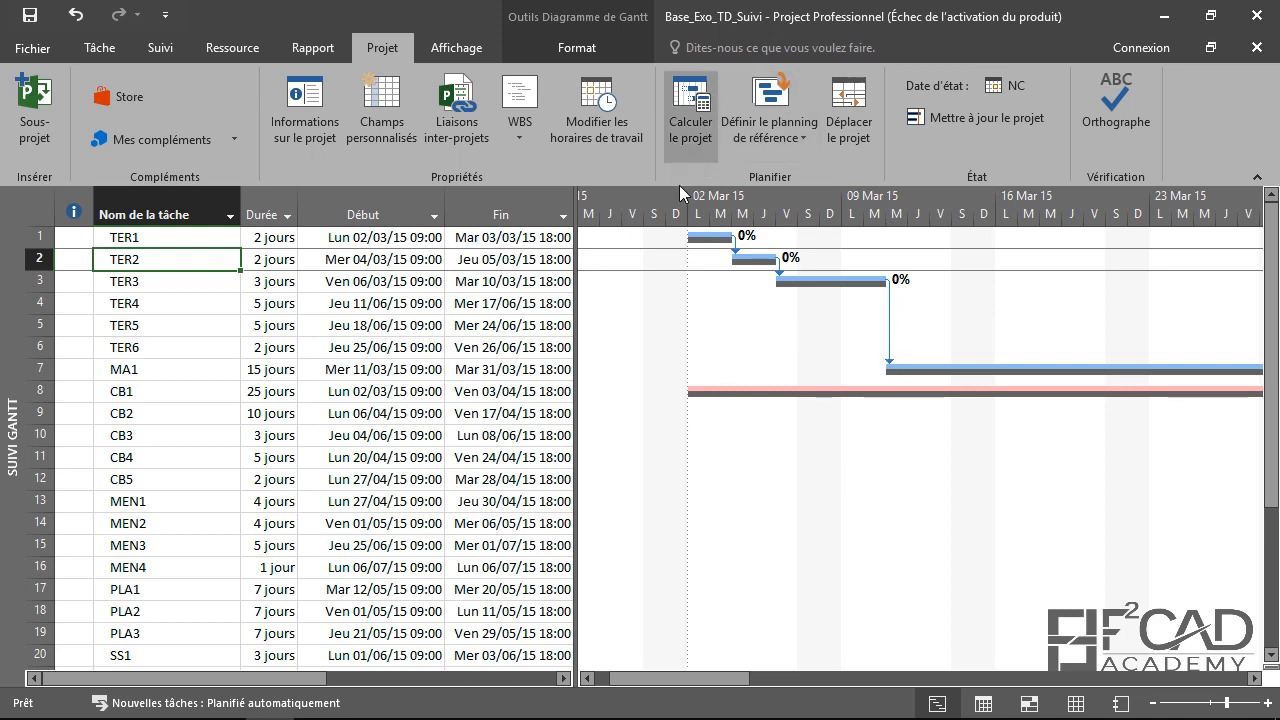
pyautogui.moveTo(578, 205); pyautogui.dragTo(648, 197)
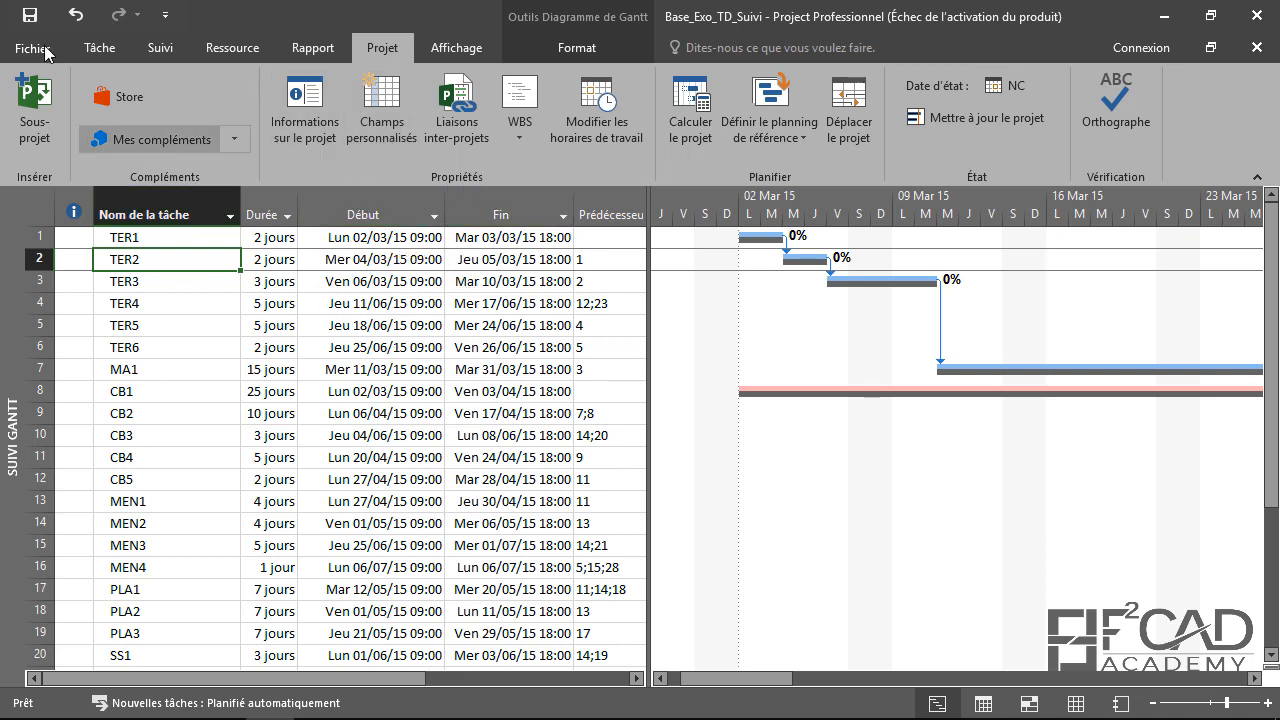
# Set the project's status date to 09/03/15 18:00
pyautogui.click(155, 50)
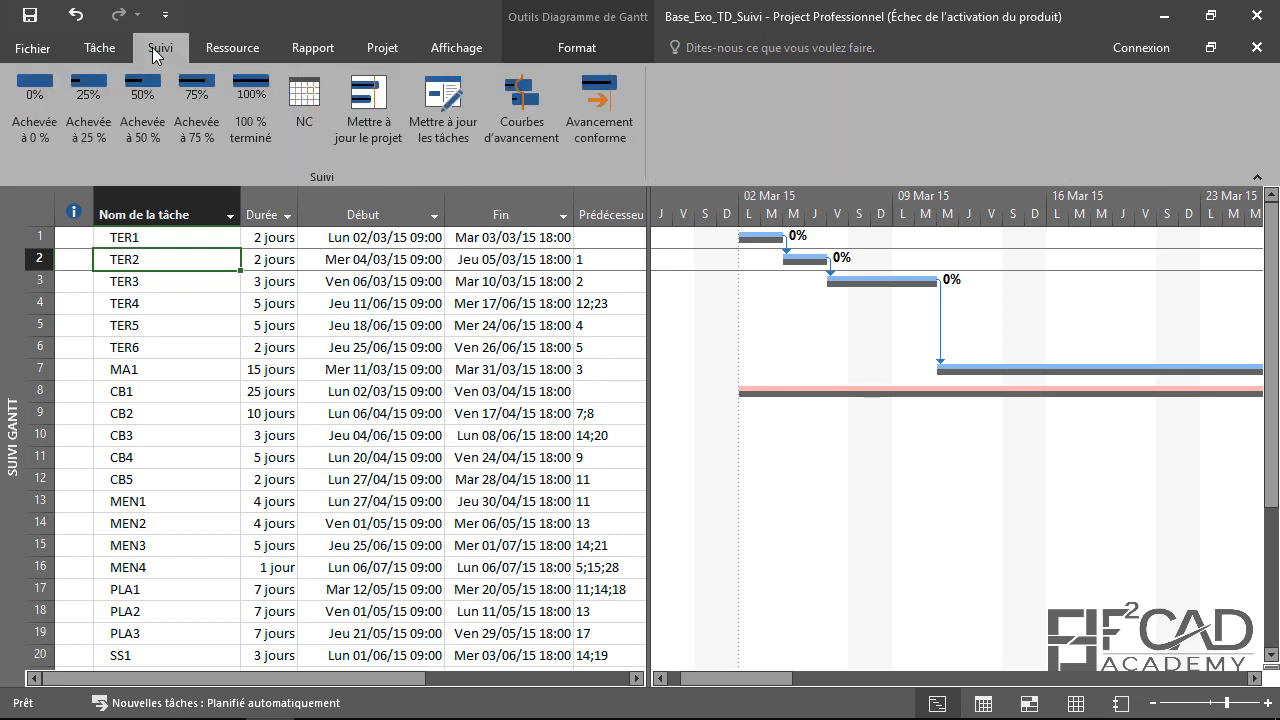
pyautogui.click(304, 100)
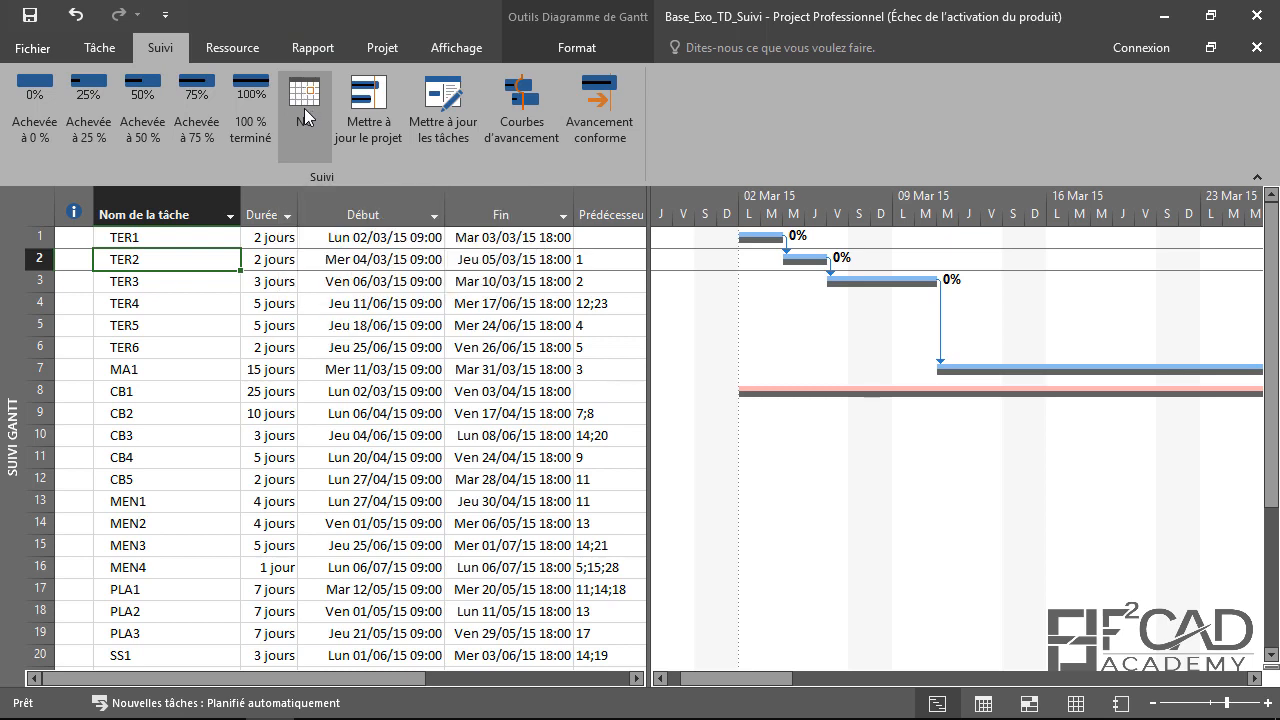
pyautogui.moveTo(618, 322); pyautogui.dragTo(572, 259)
pyautogui.moveTo(633, 286); pyautogui.dragTo(545, 285)
pyautogui.moveTo(631, 287); pyautogui.dragTo(539, 287)
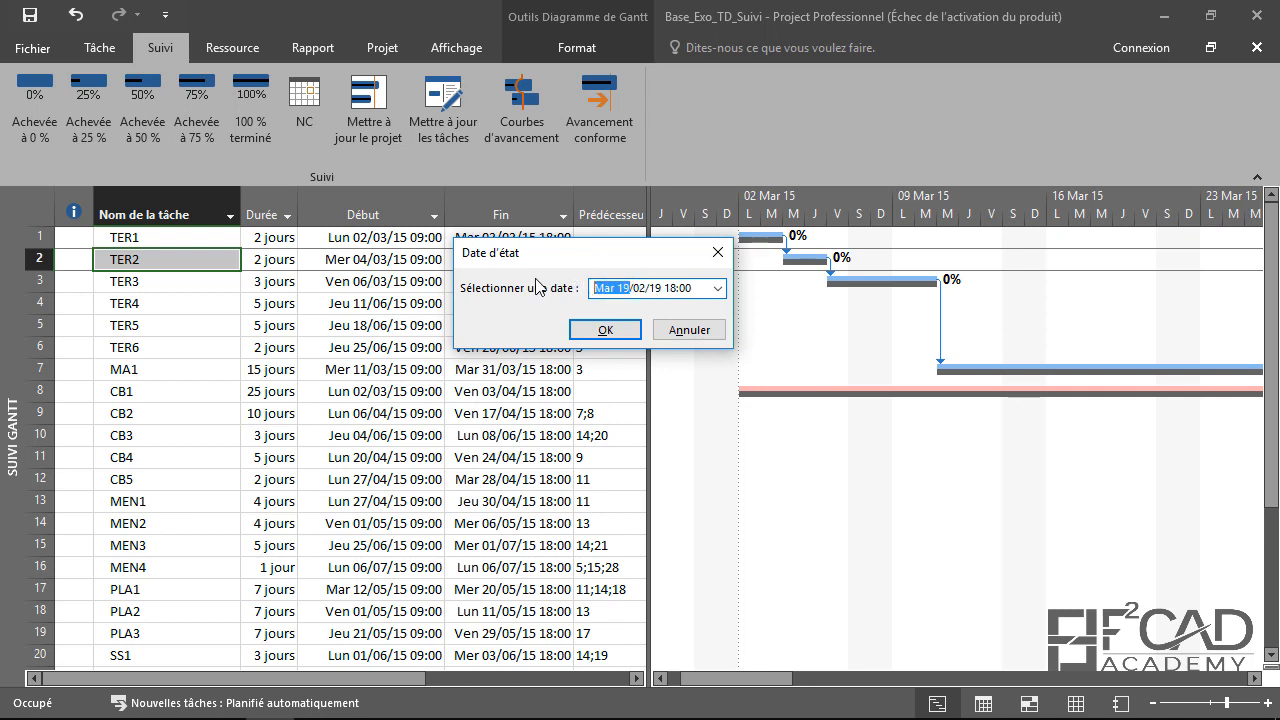
pyautogui.write('09')
pyautogui.click(625, 288)
pyautogui.press('BackSpace')
pyautogui.write('3')
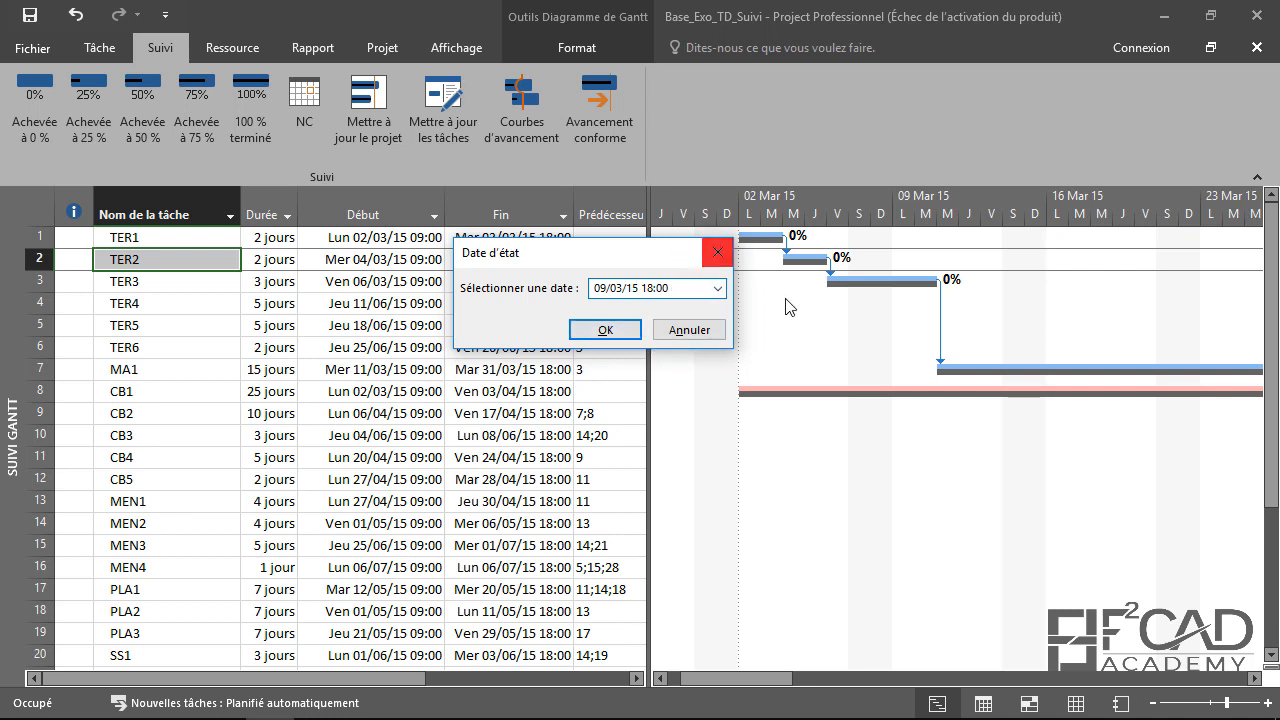
pyautogui.moveTo(580, 252); pyautogui.dragTo(734, 249)
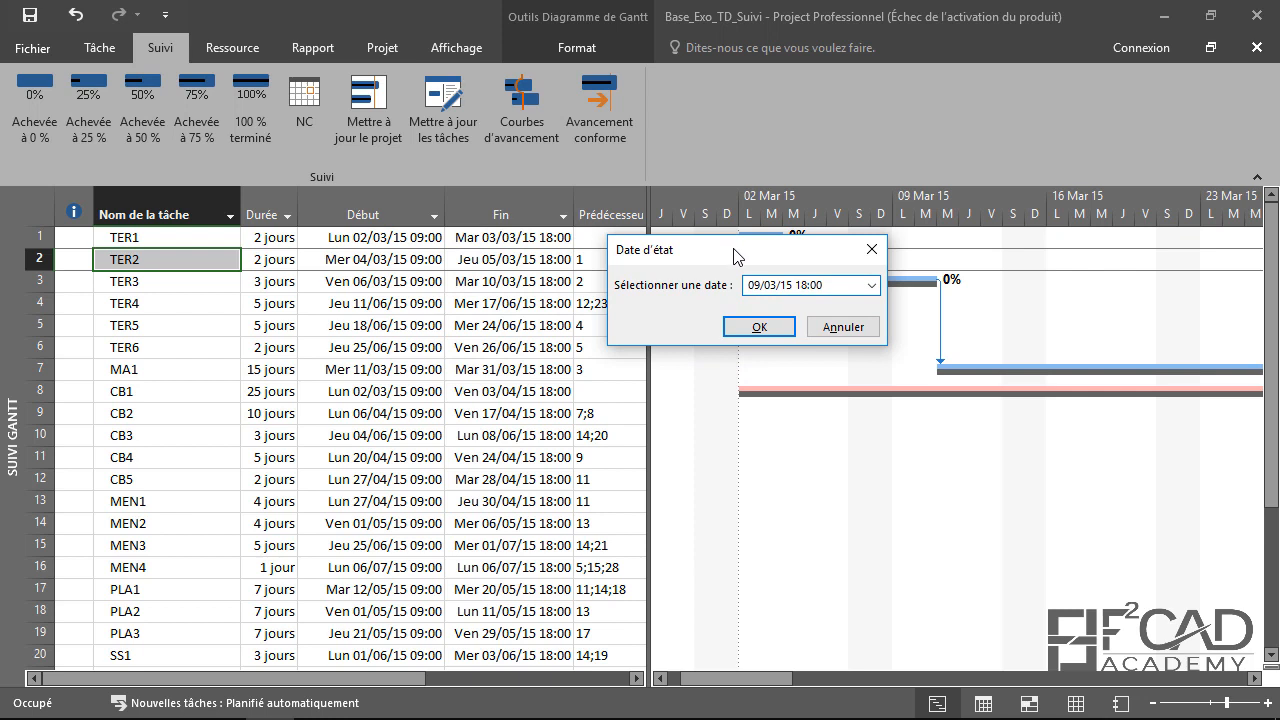
pyautogui.click(759, 328)
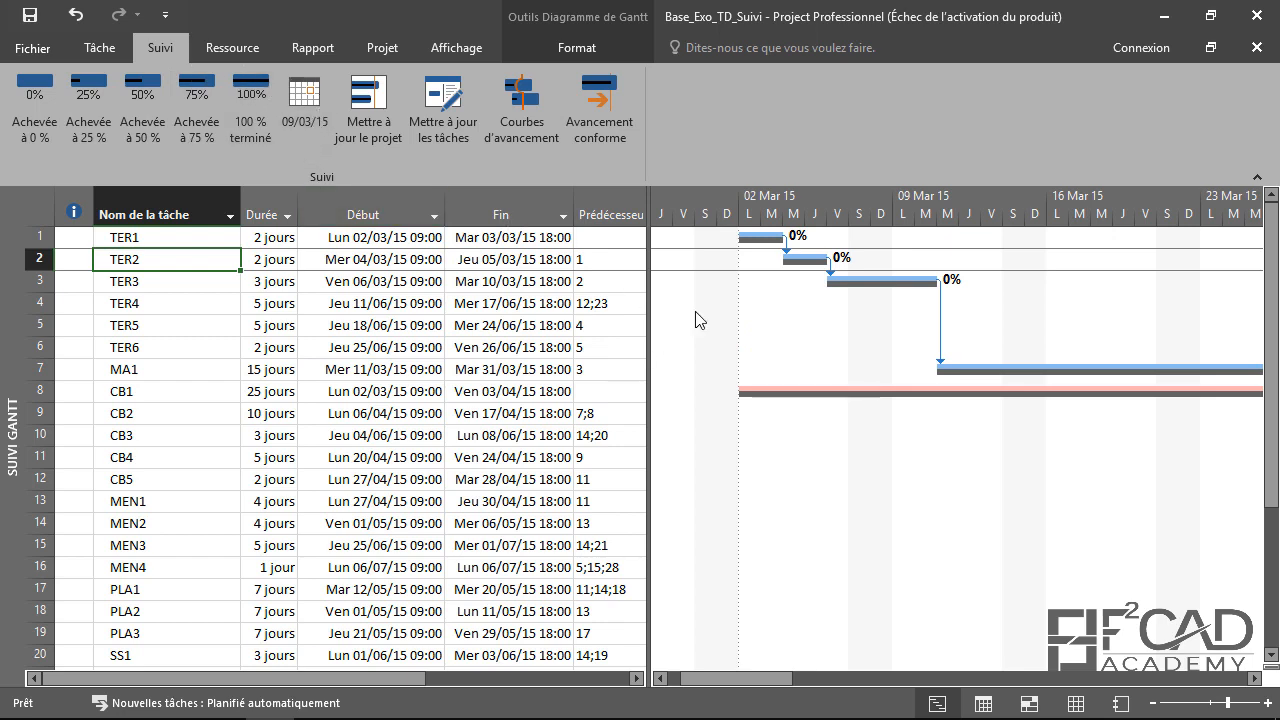
# Display the current progress line on the Gantt chart at the project's status date, relative to Réel
pyautogui.rightClick(791, 437)
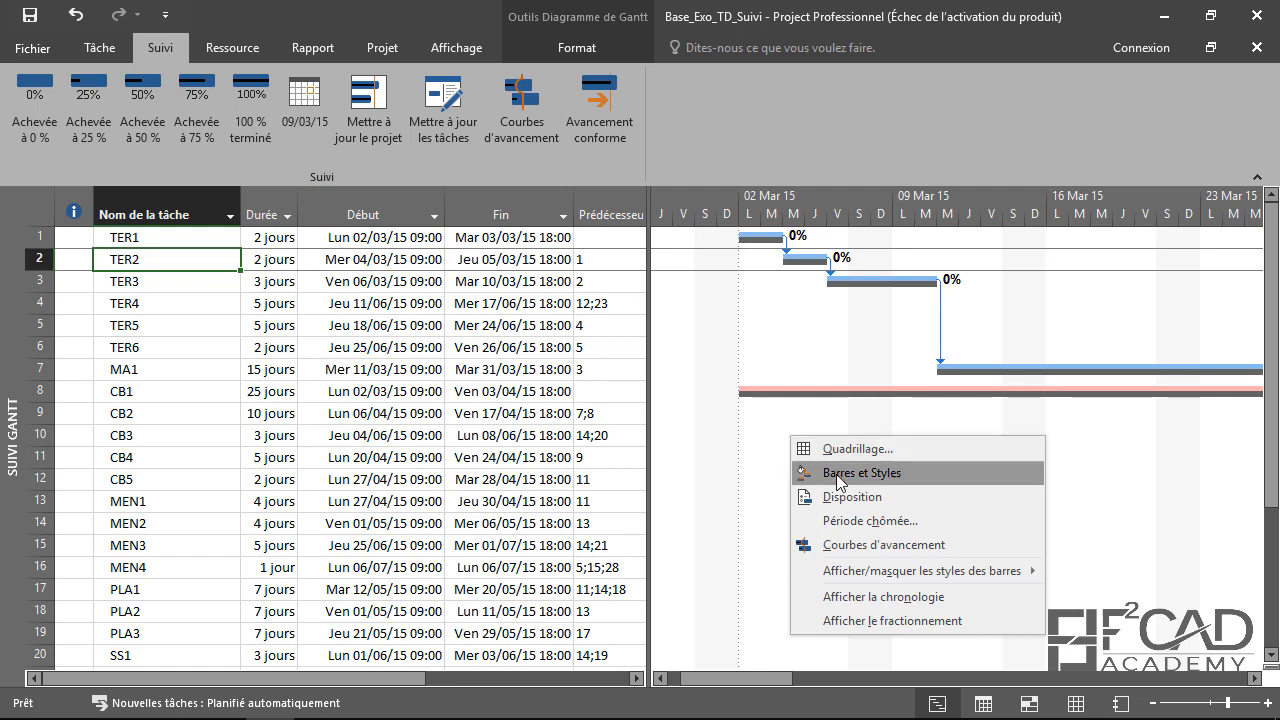
pyautogui.click(857, 546)
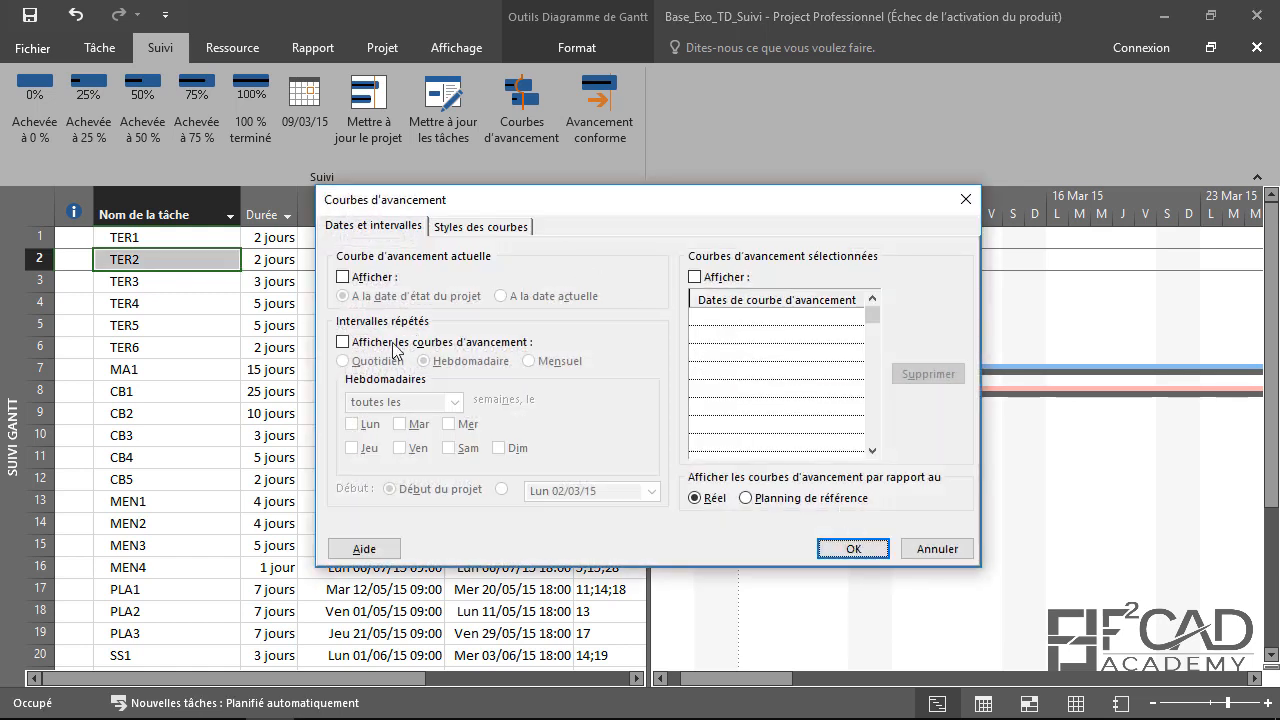
pyautogui.click(346, 277)
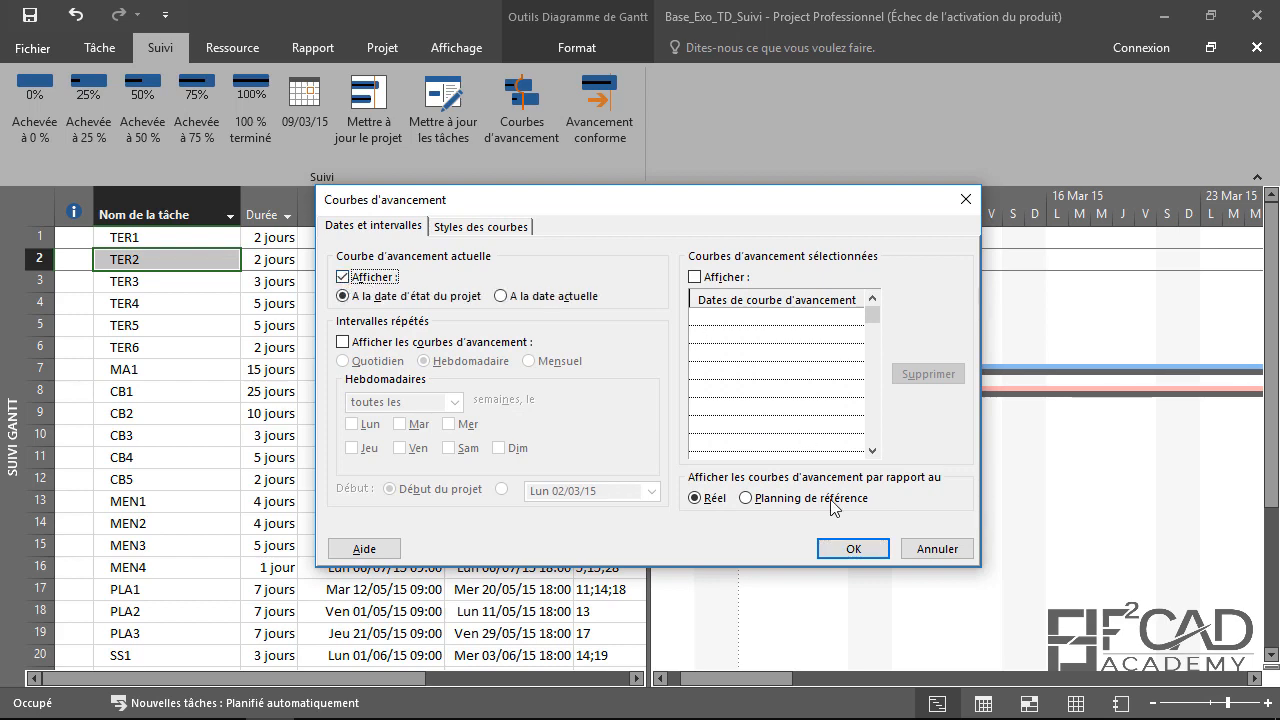
pyautogui.click(853, 549)
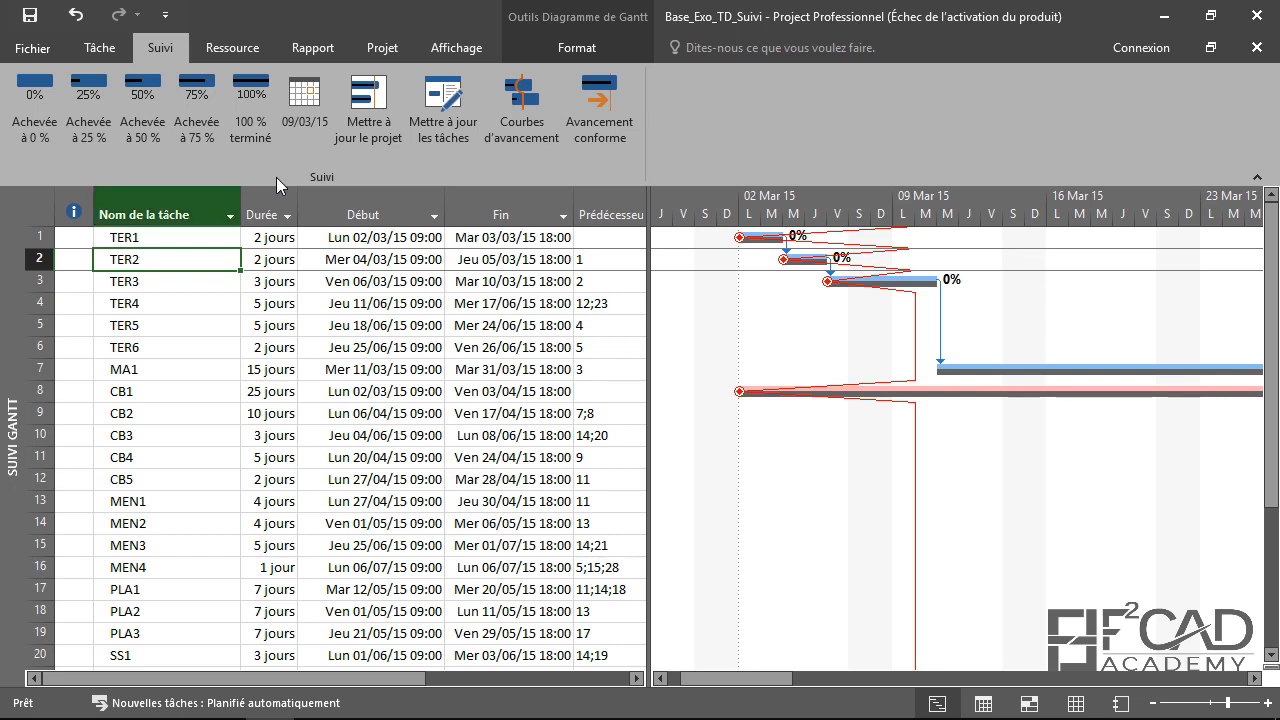
# Check the completion percentages in the exercise PDF and mark task TER1 as 100% complete in Project
pyautogui.click(368, 700)
pyautogui.scroll(7, 430, 480)
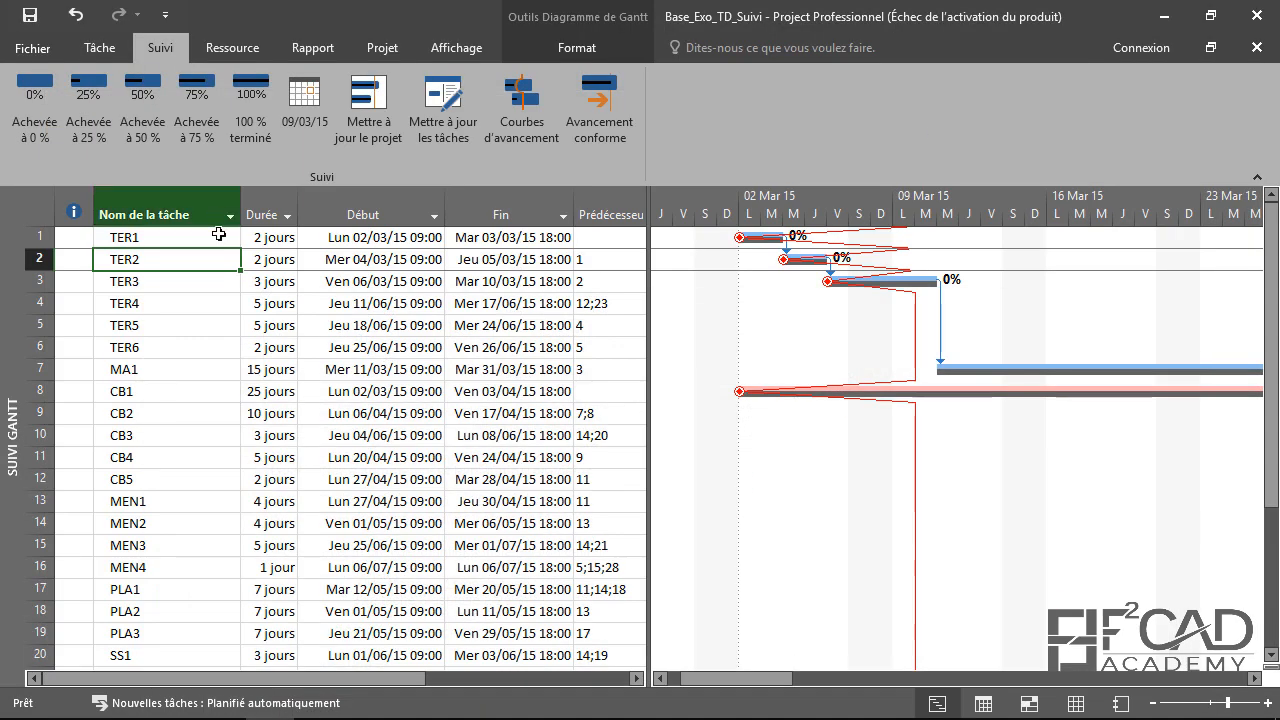
pyautogui.click(214, 240)
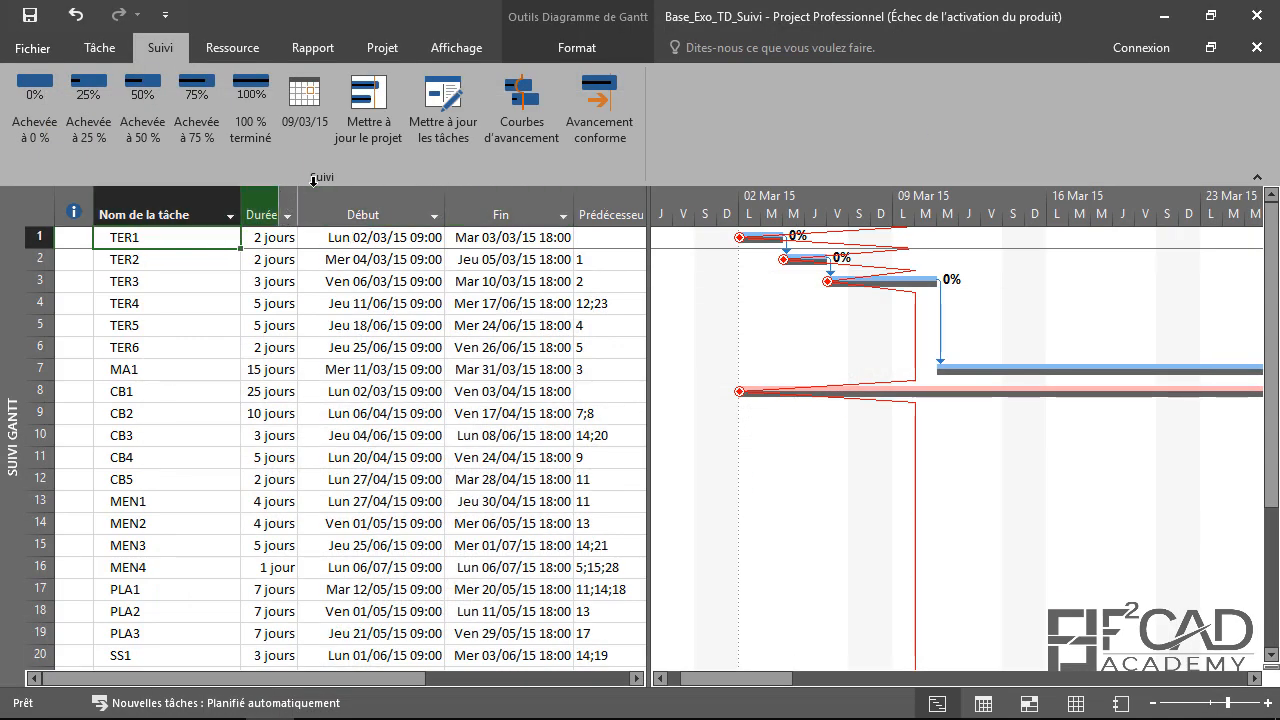
pyautogui.click(237, 98)
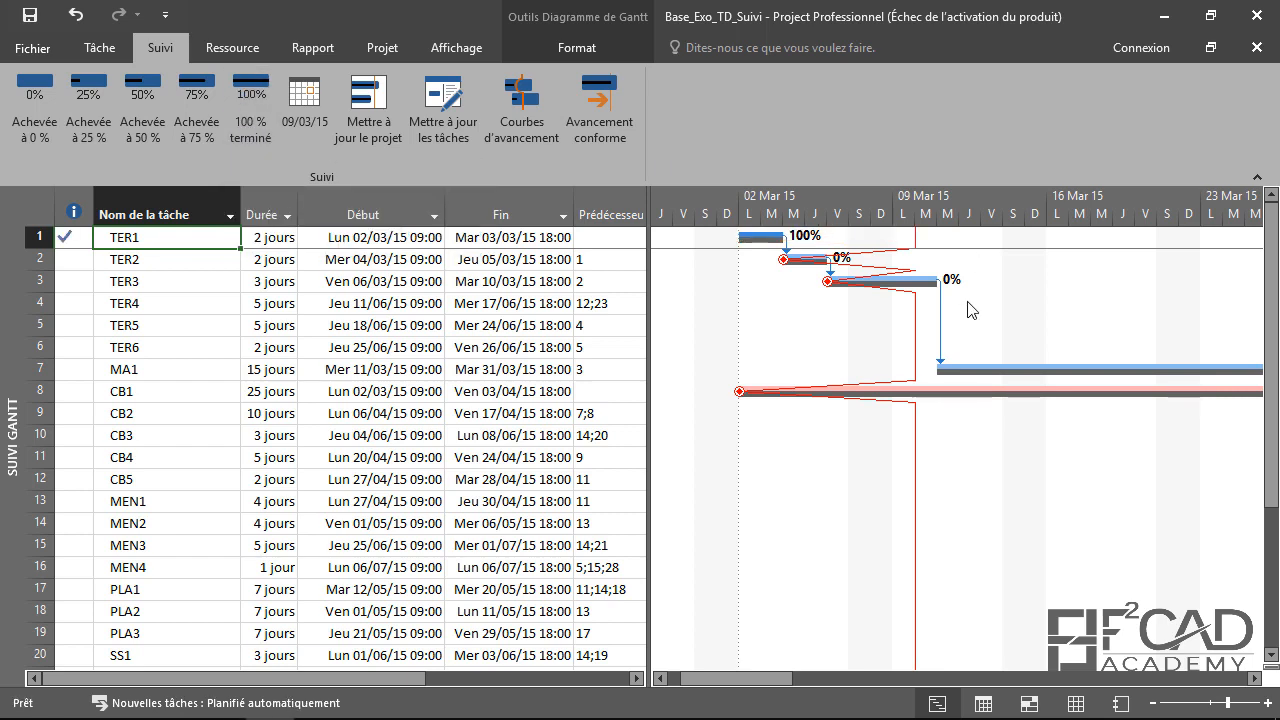
# Switch the task table to the Suivi table and widen it to show the Travail réel column
pyautogui.rightClick(44, 199)
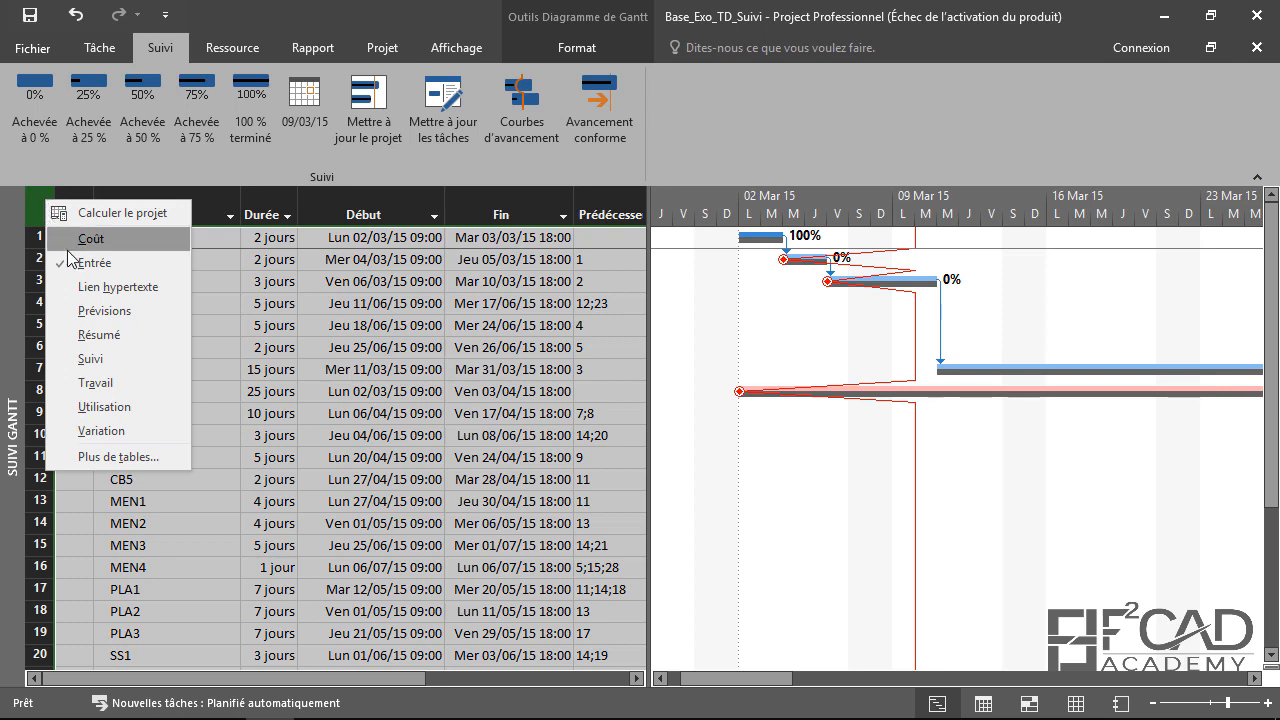
pyautogui.click(119, 358)
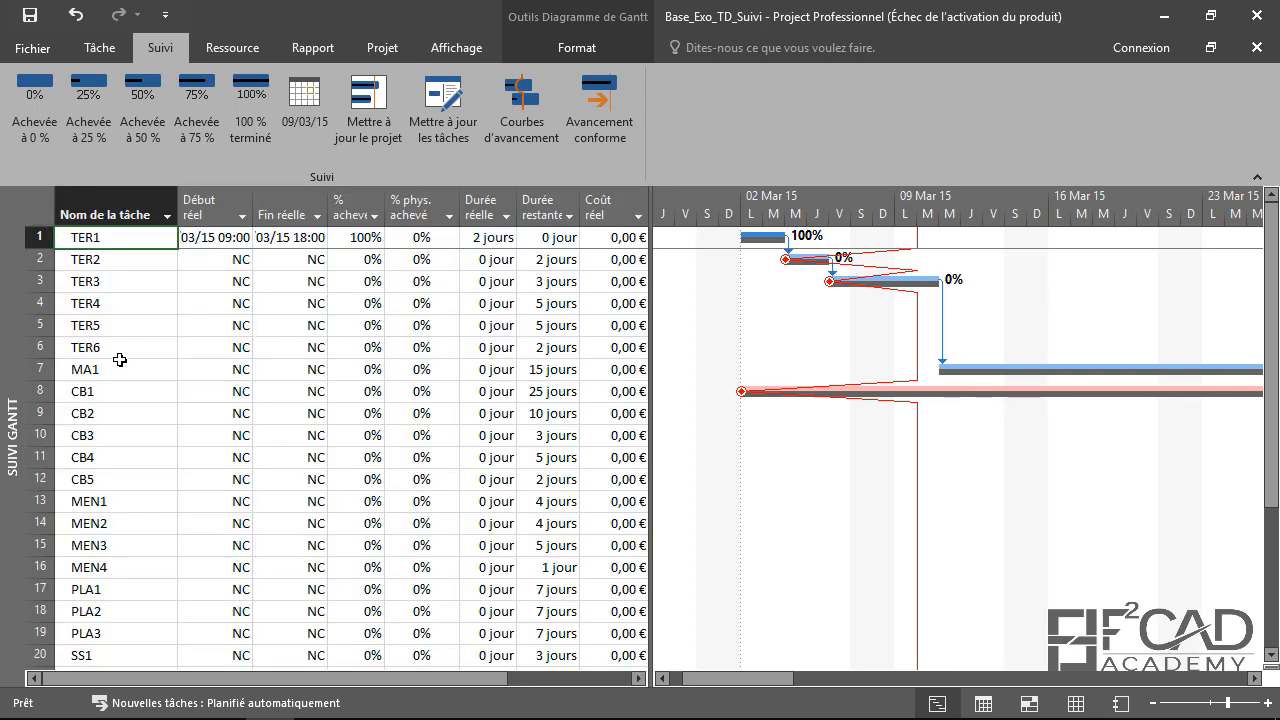
pyautogui.moveTo(658, 203); pyautogui.dragTo(705, 203)
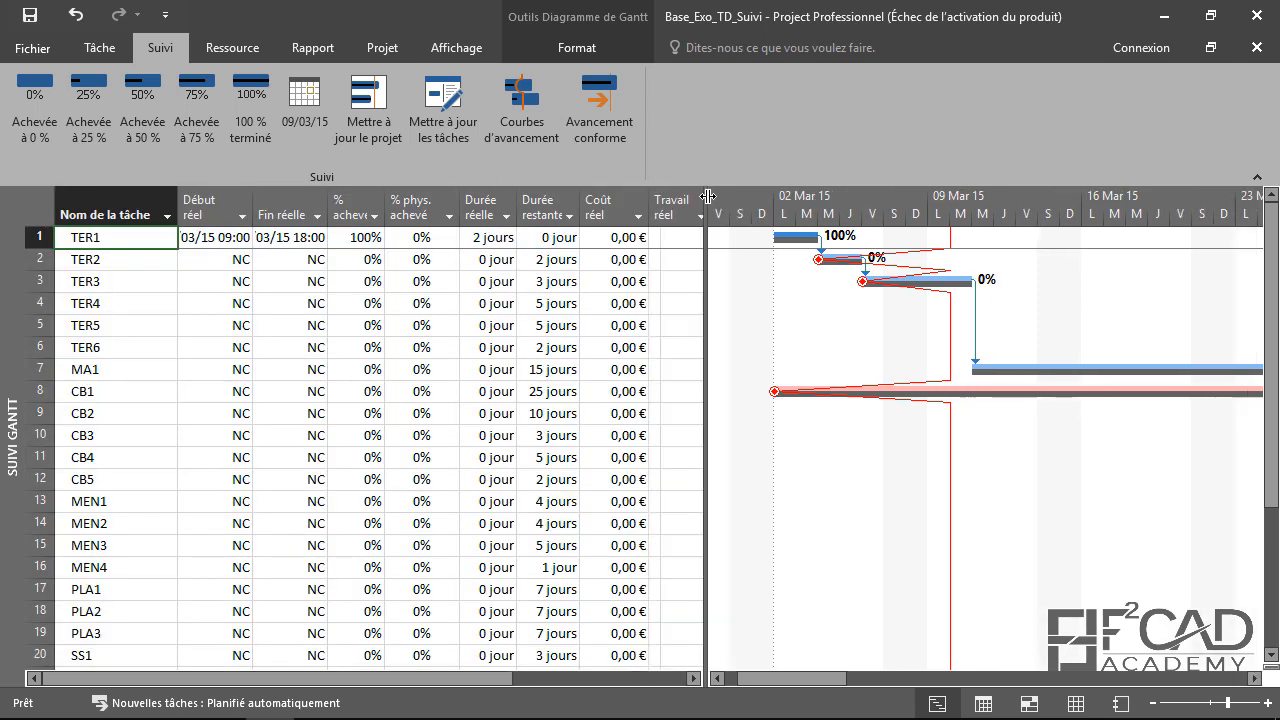
# Mark task TER2 as 100% complete
pyautogui.click(357, 238)
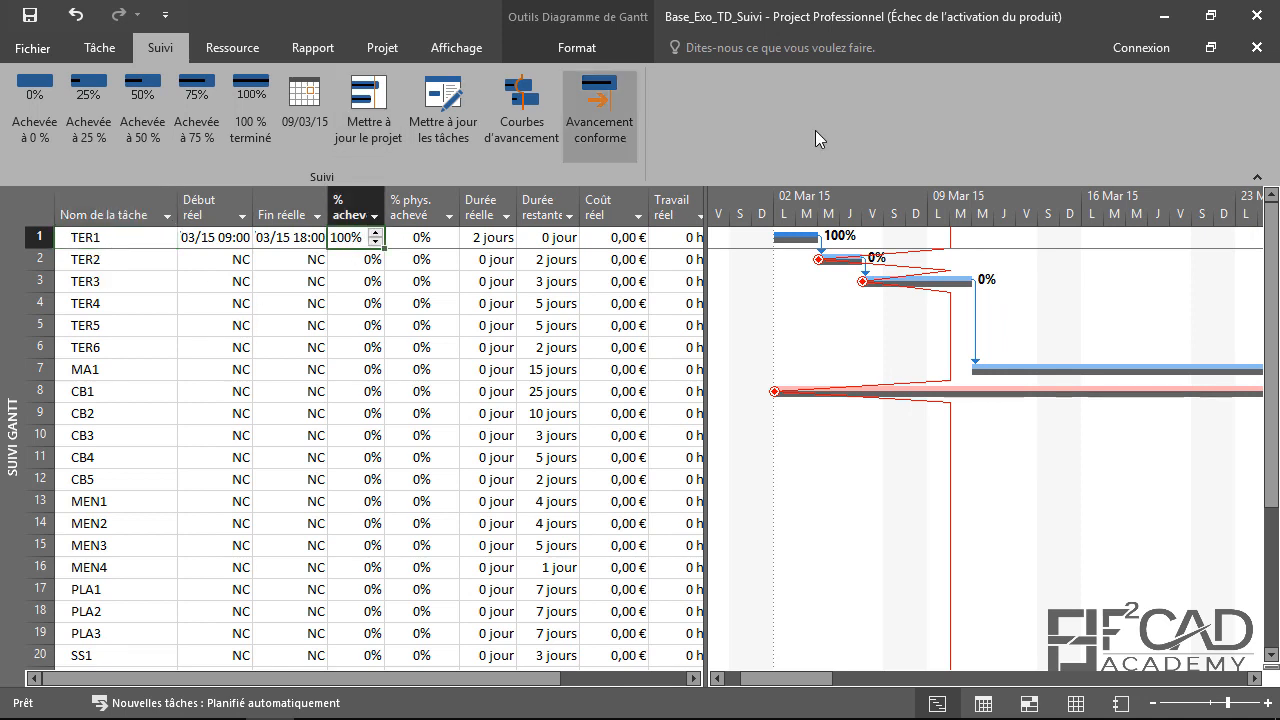
pyautogui.click(103, 260)
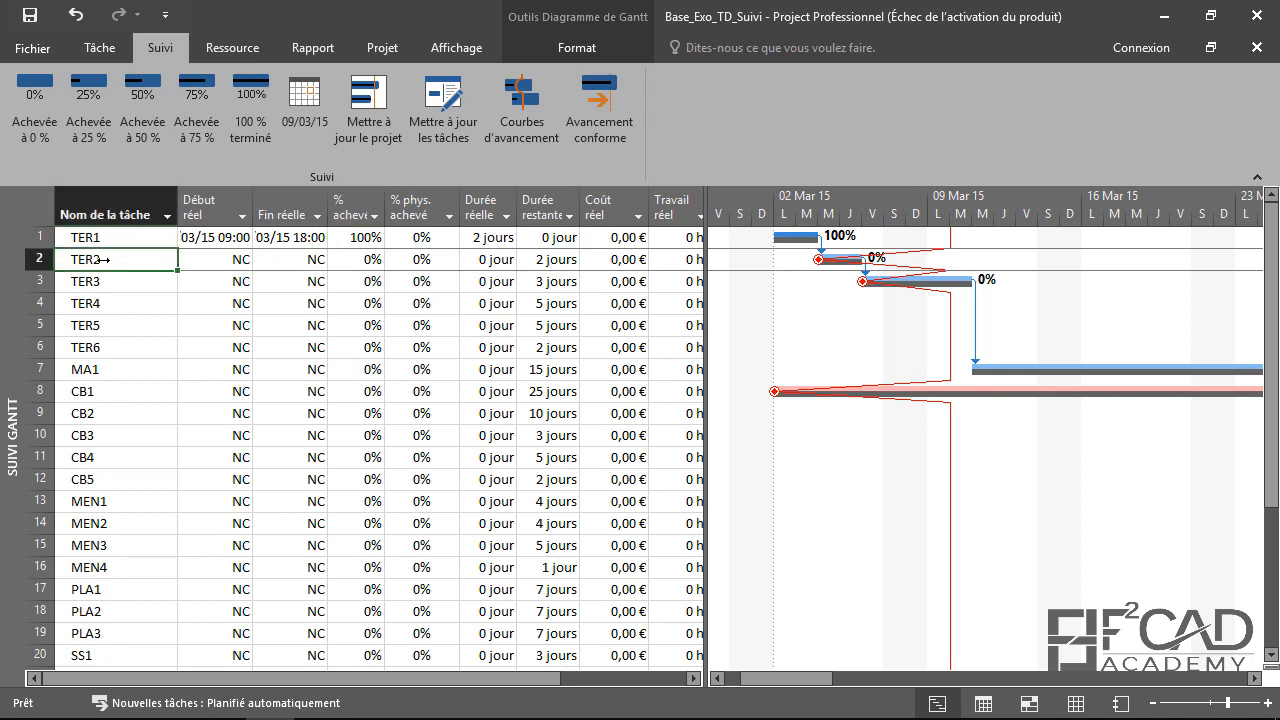
pyautogui.click(253, 105)
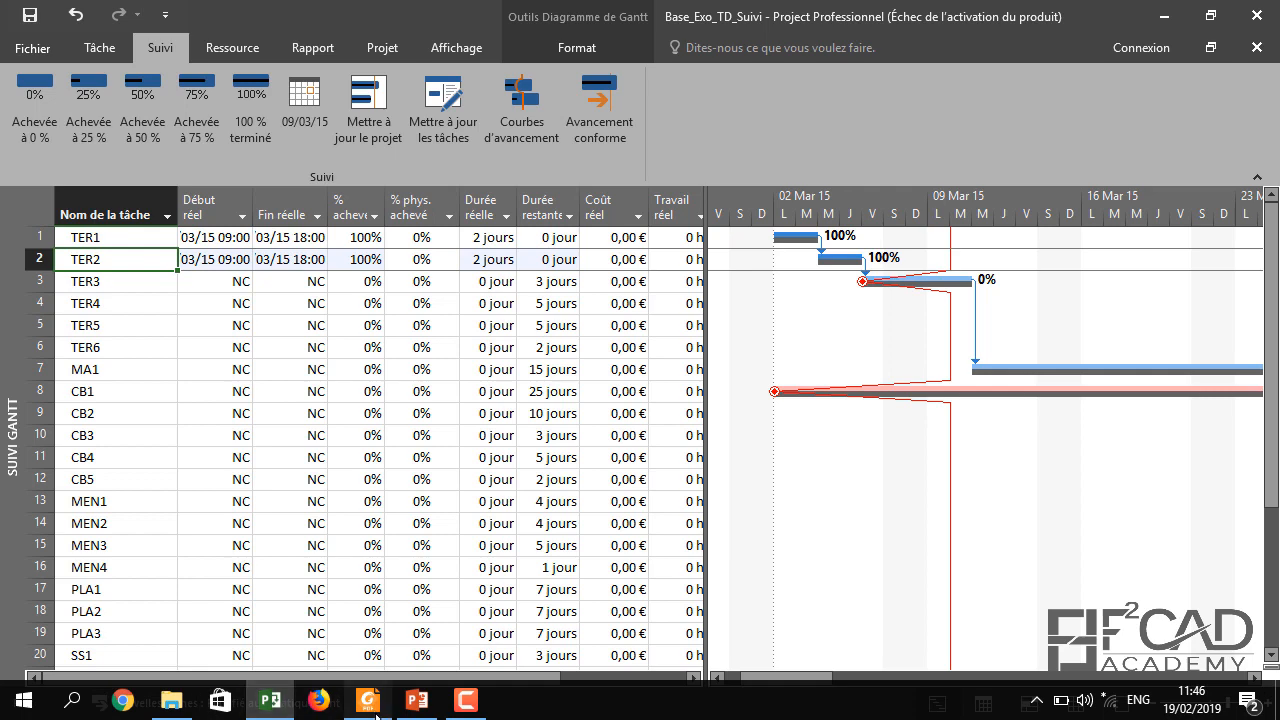
# Check task 3's progress in the exercise PDF in Foxit Reader, return to Project and mark TER3 as 25% complete
pyautogui.click(372, 702)
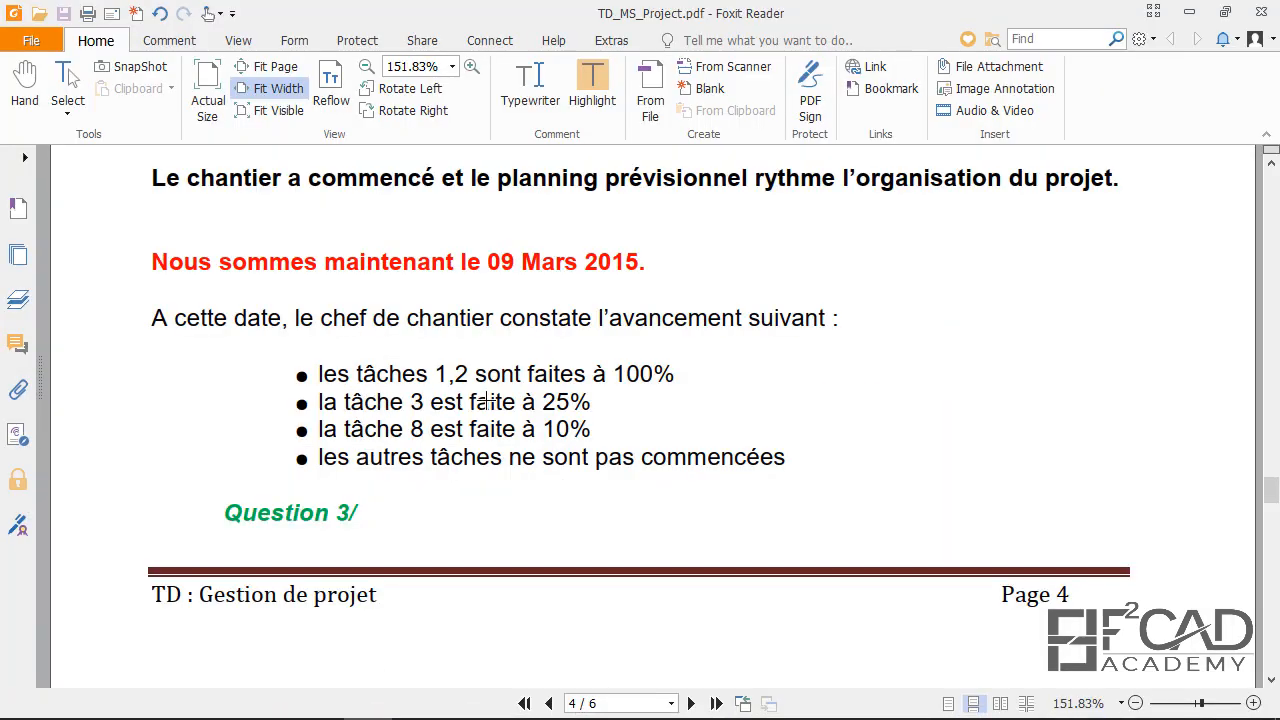
pyautogui.click(1188, 12)
pyautogui.click(112, 281)
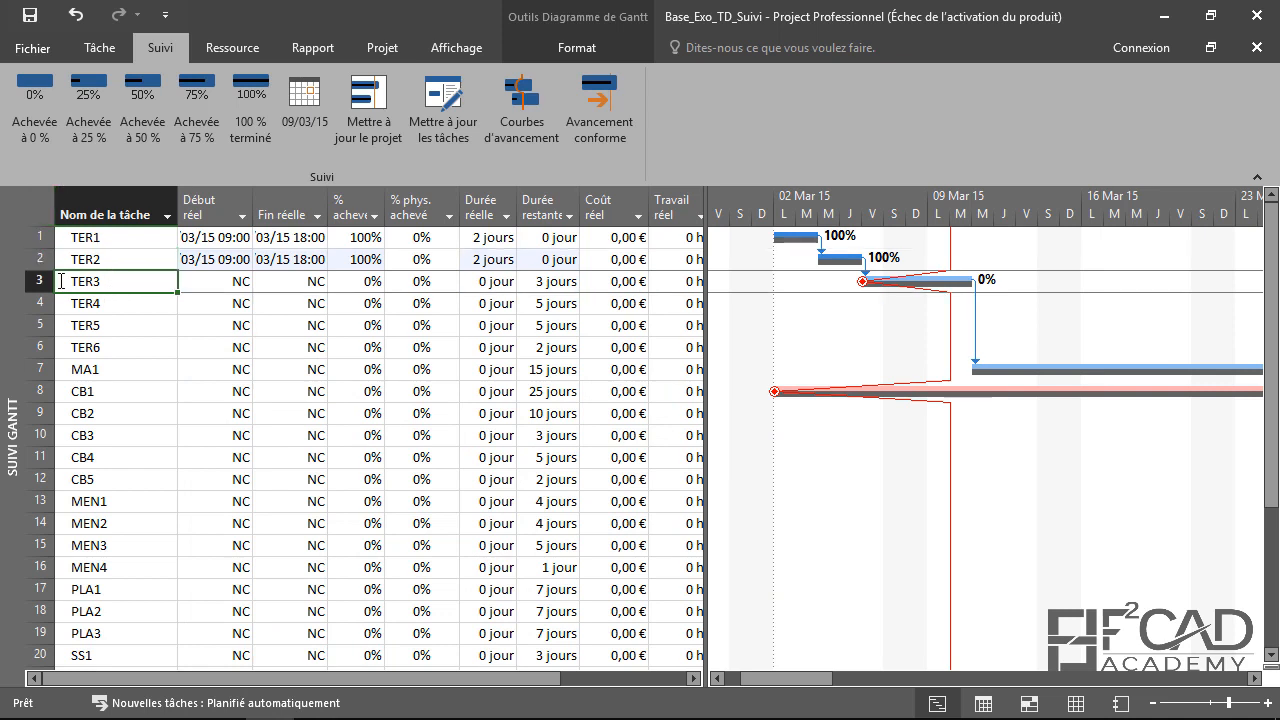
pyautogui.click(83, 95)
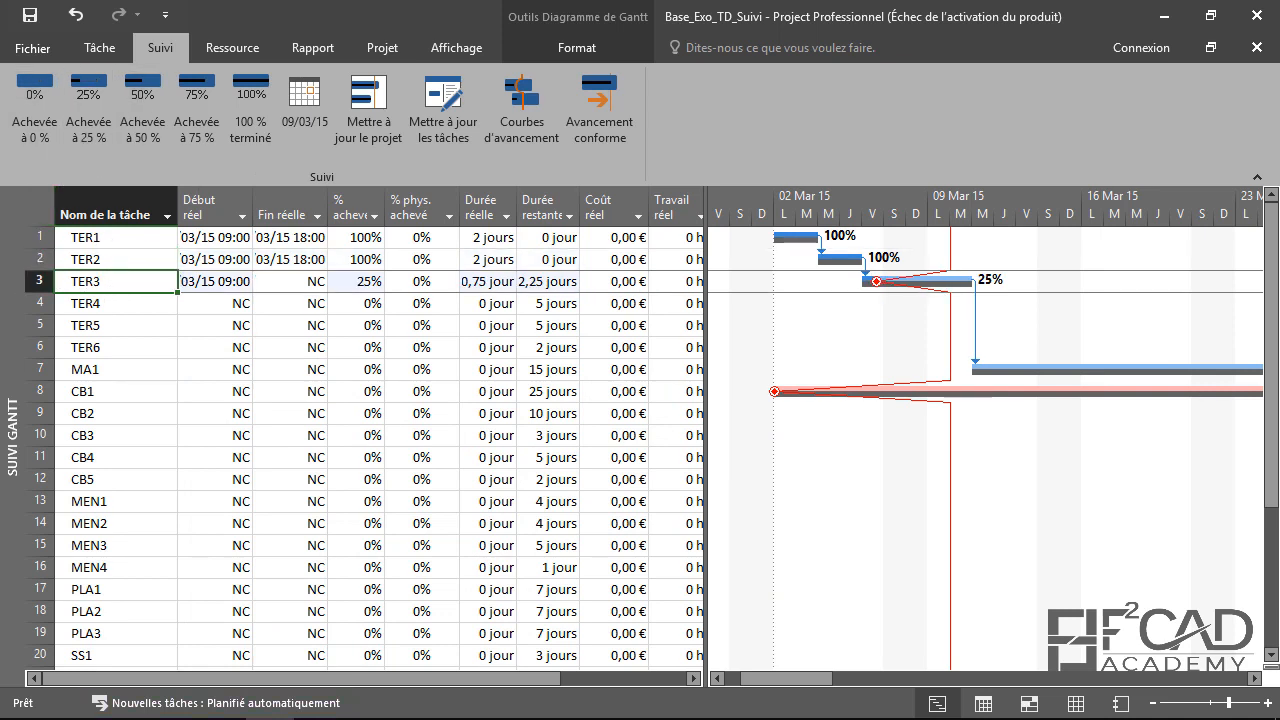
# Check task 8's progress in the exercise PDF and set CB1 to 10% complete through Mettre à jour les tâches
pyautogui.click(364, 712)
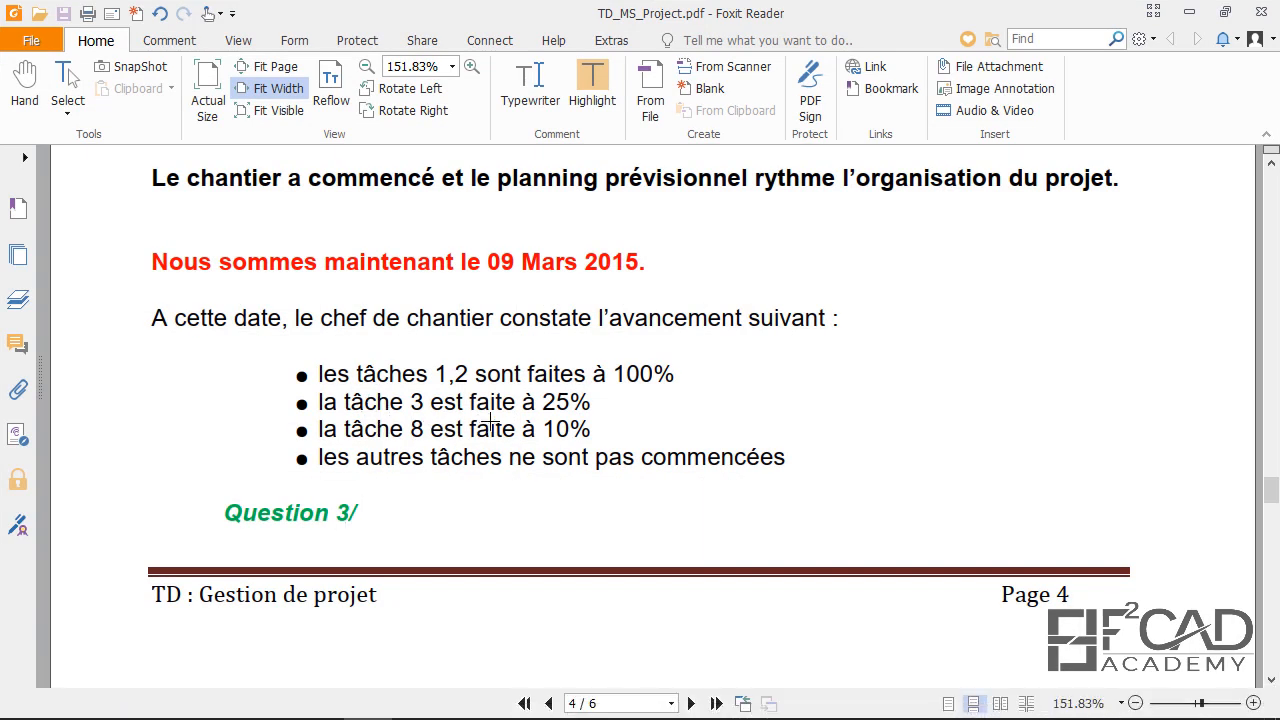
pyautogui.click(1188, 12)
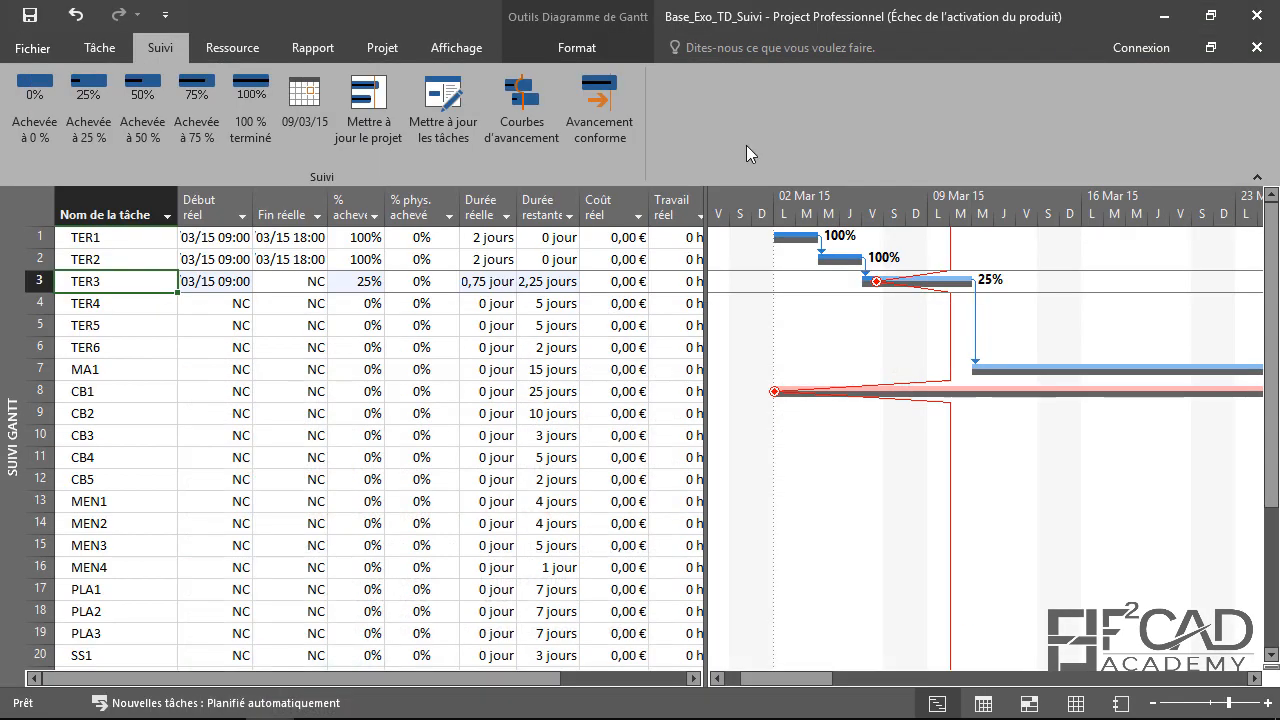
pyautogui.click(96, 393)
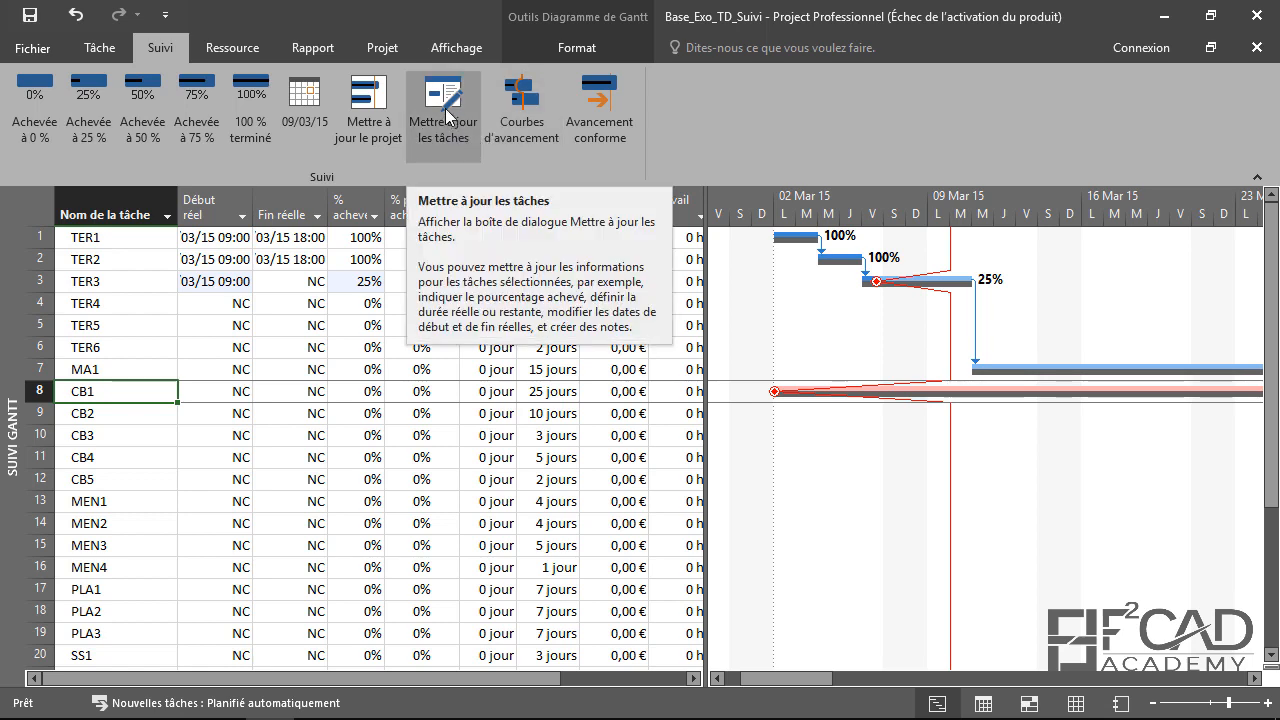
pyautogui.click(378, 394)
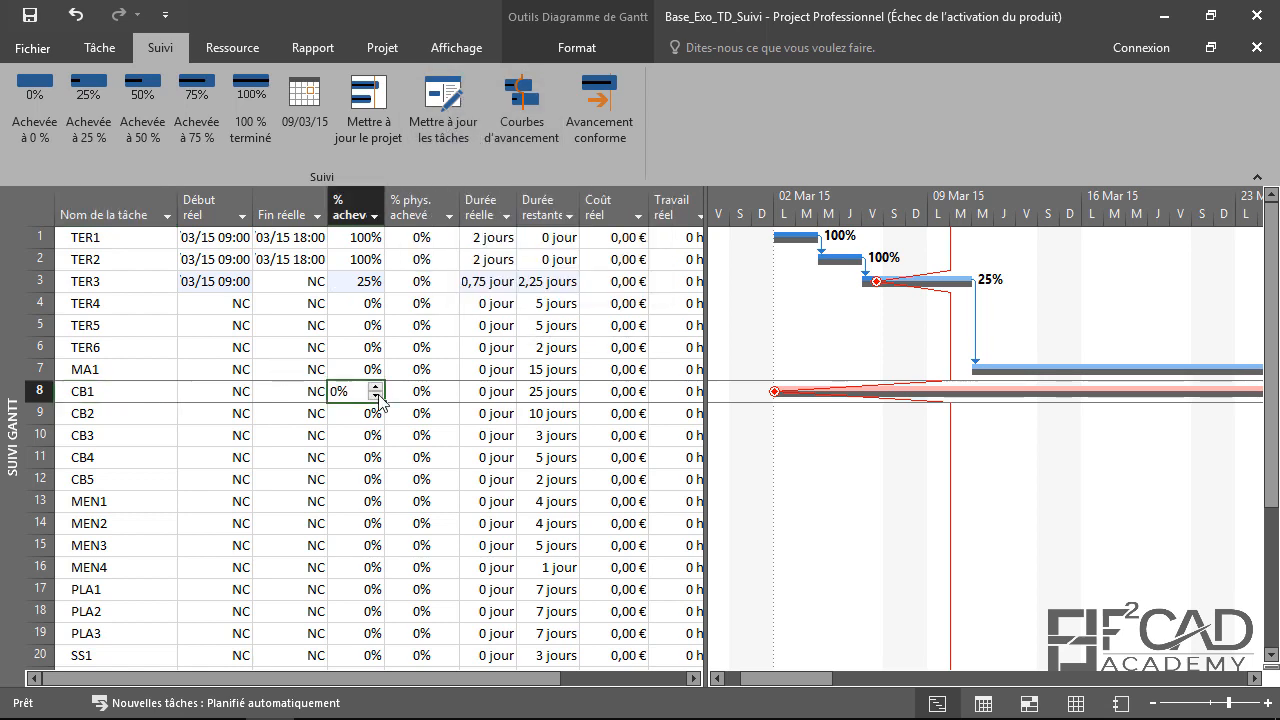
pyautogui.click(465, 104)
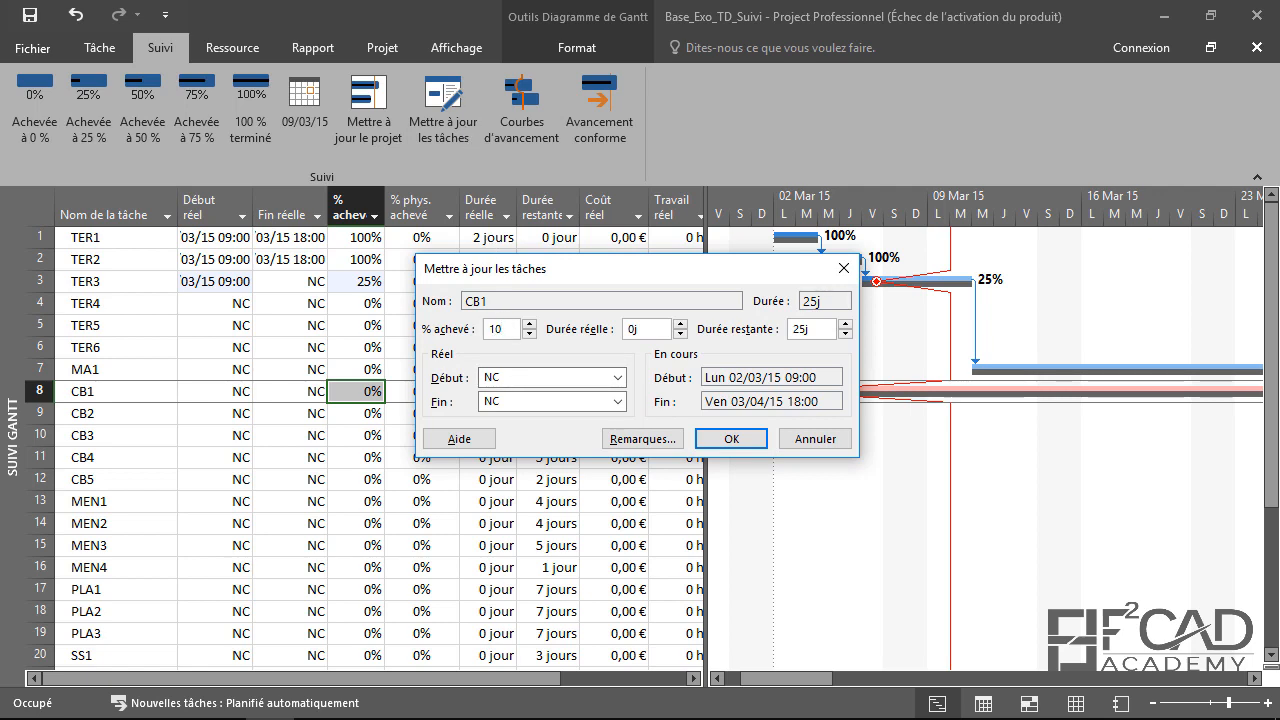
pyautogui.click(733, 437)
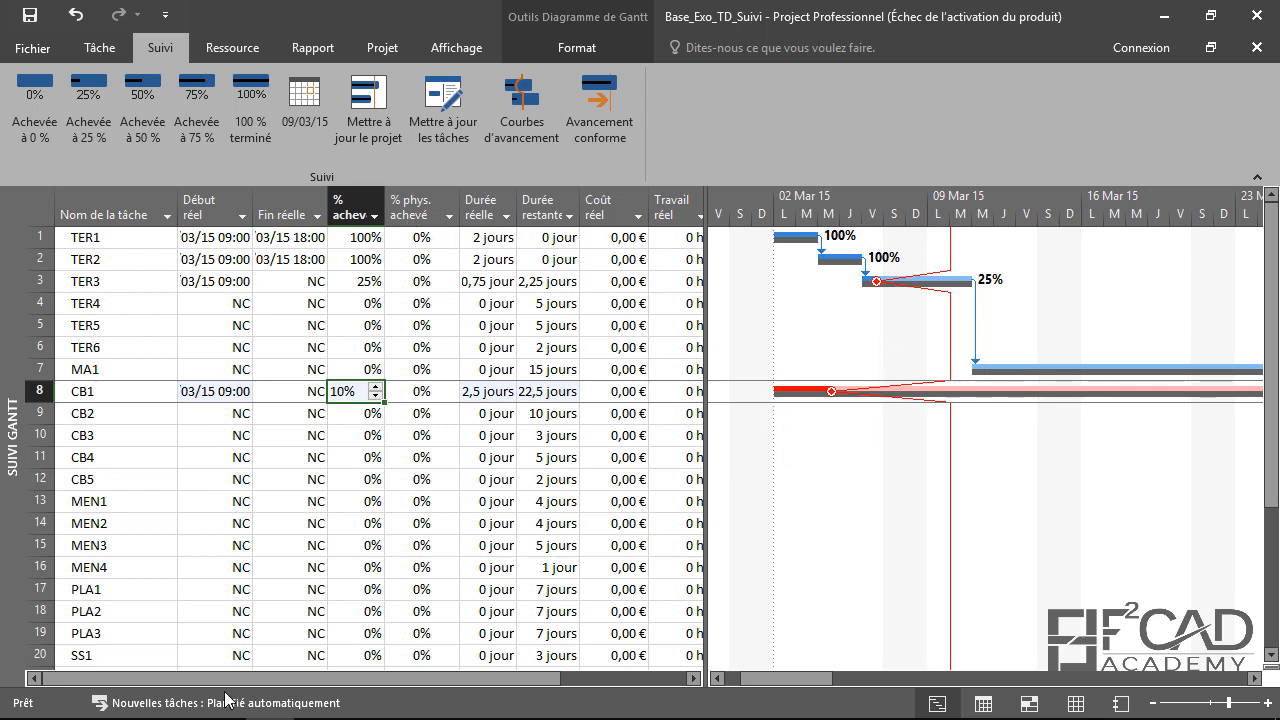
# Switch to the exercise PDF in Foxit Reader and read the Question 3 text on site tracking and task overlaps
pyautogui.click(368, 700)
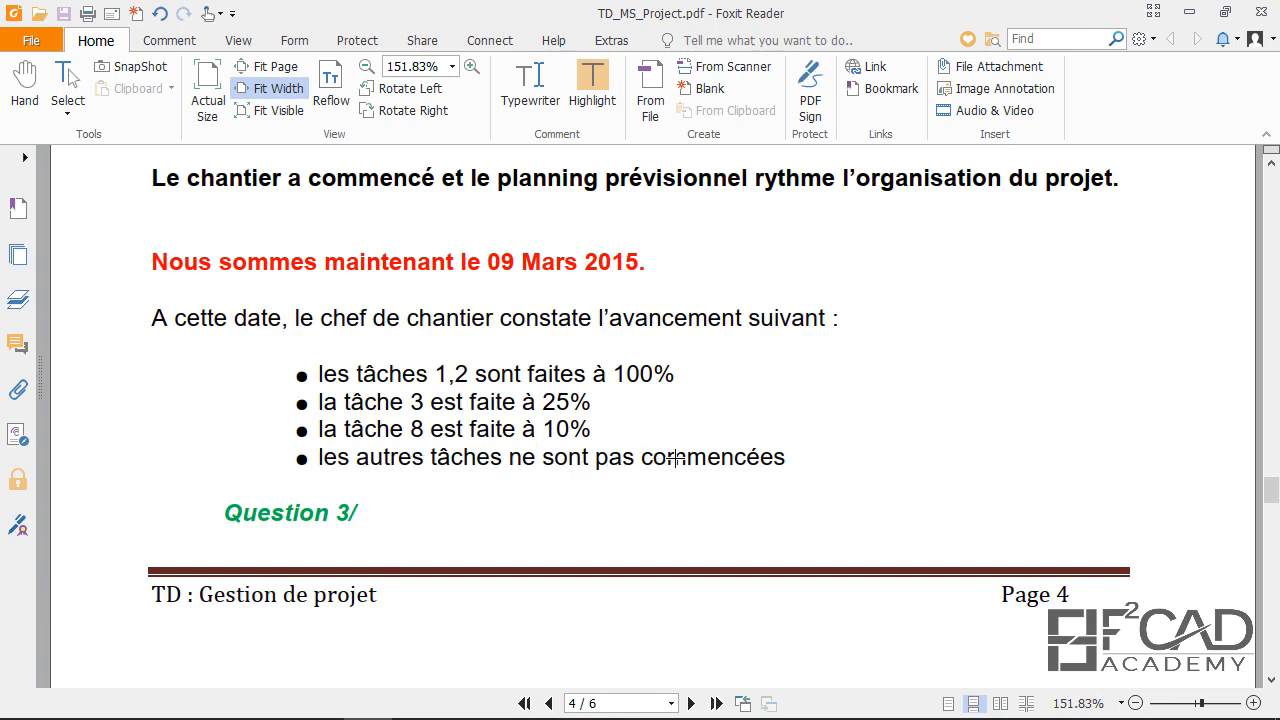
pyautogui.scroll(-6, 660, 365)
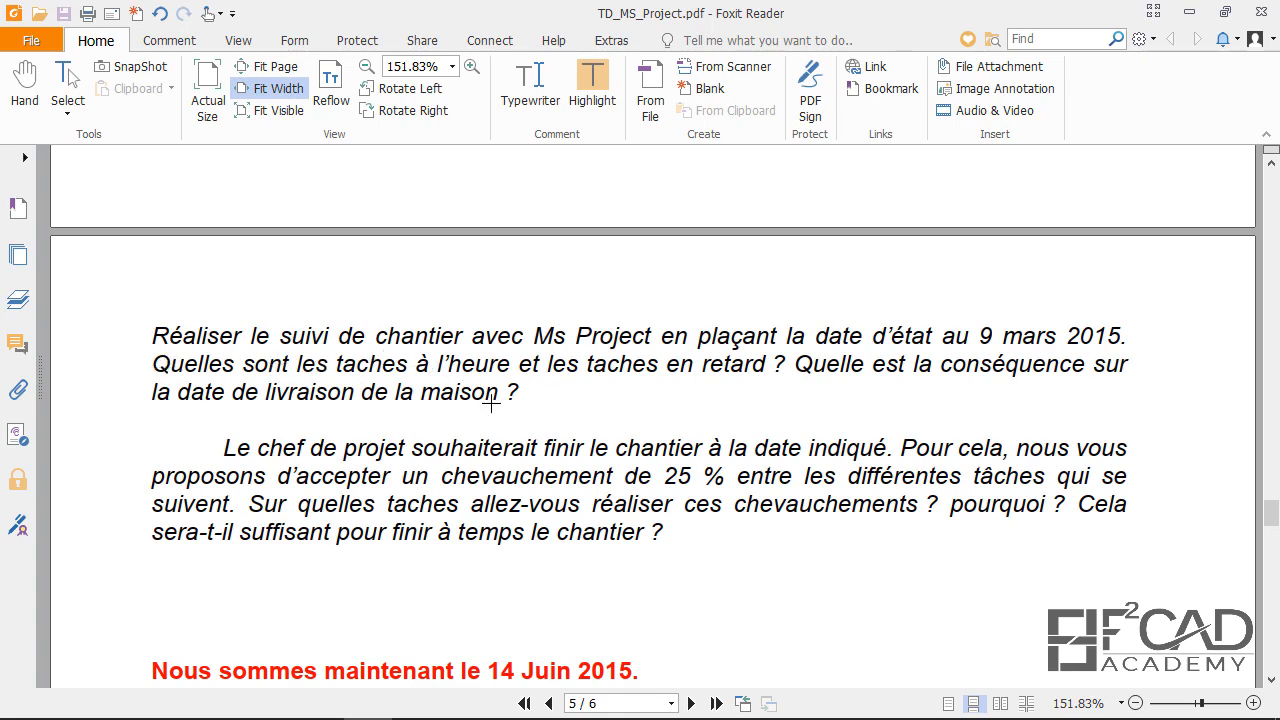
# Return to Project, widen the task table beside the Gantt chart, and hide the Travail réel and Coût réel columns
pyautogui.click(1188, 12)
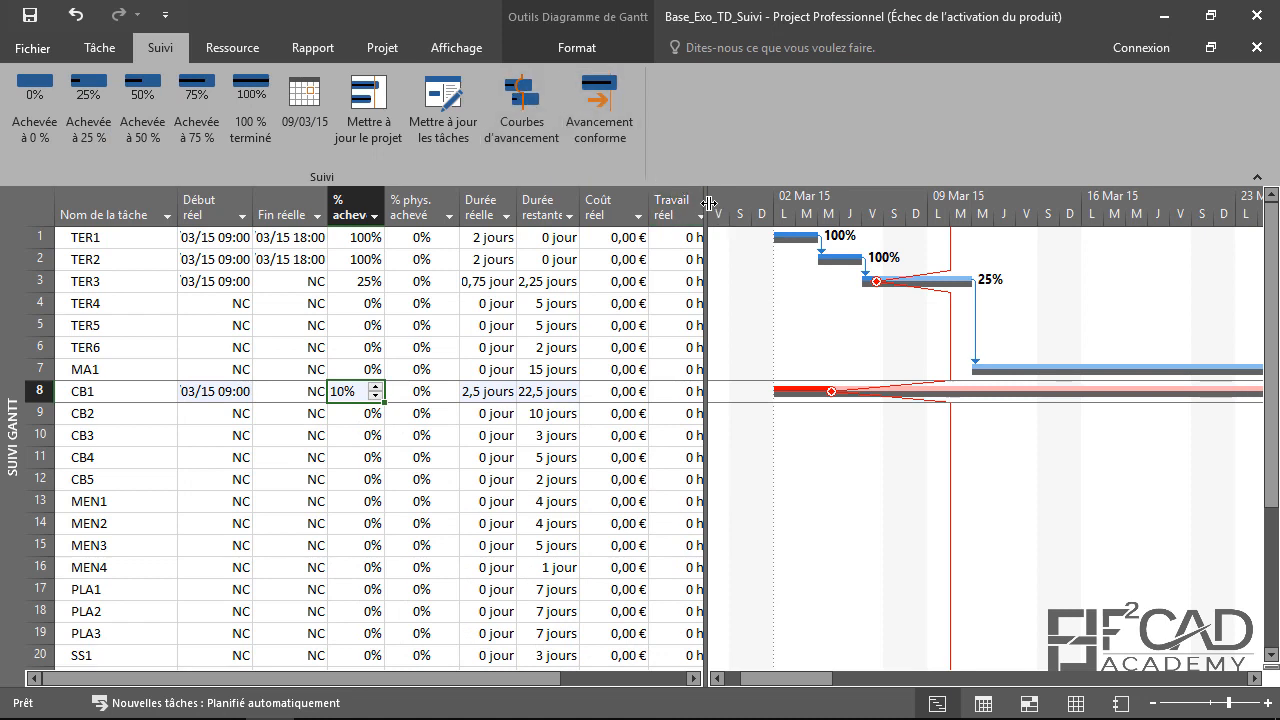
pyautogui.moveTo(705, 197); pyautogui.dragTo(785, 196)
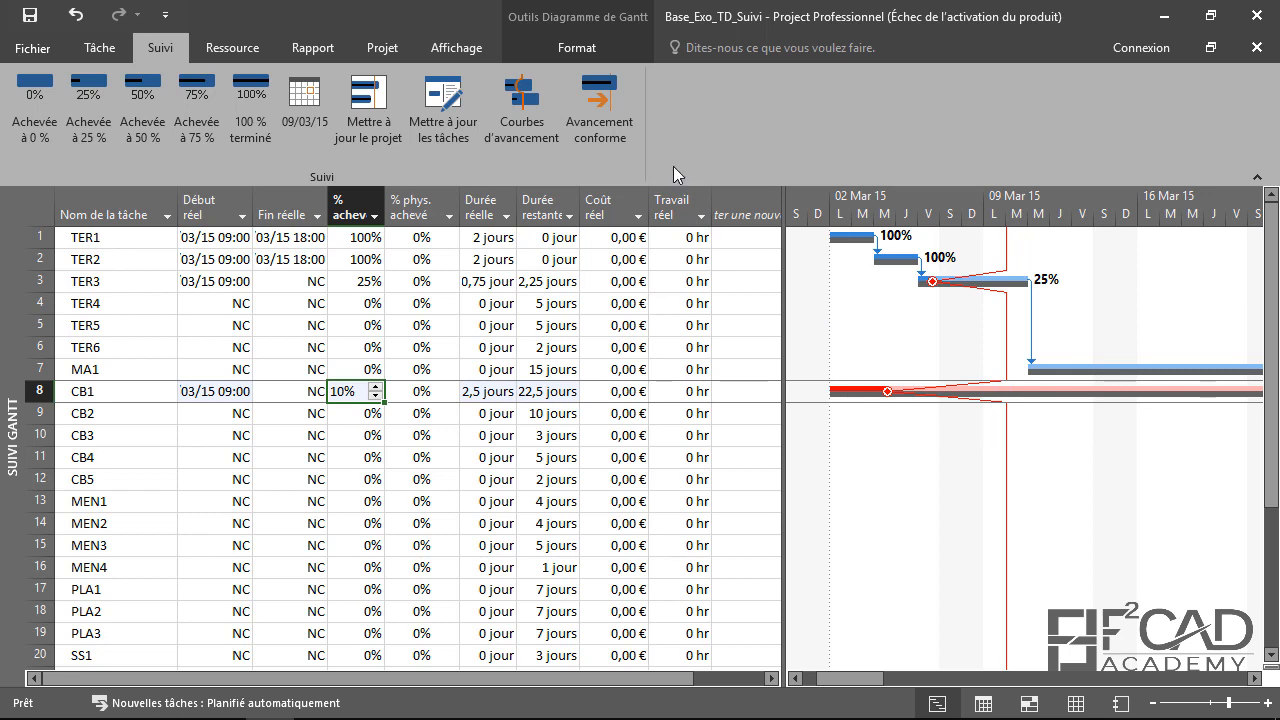
pyautogui.rightClick(670, 197)
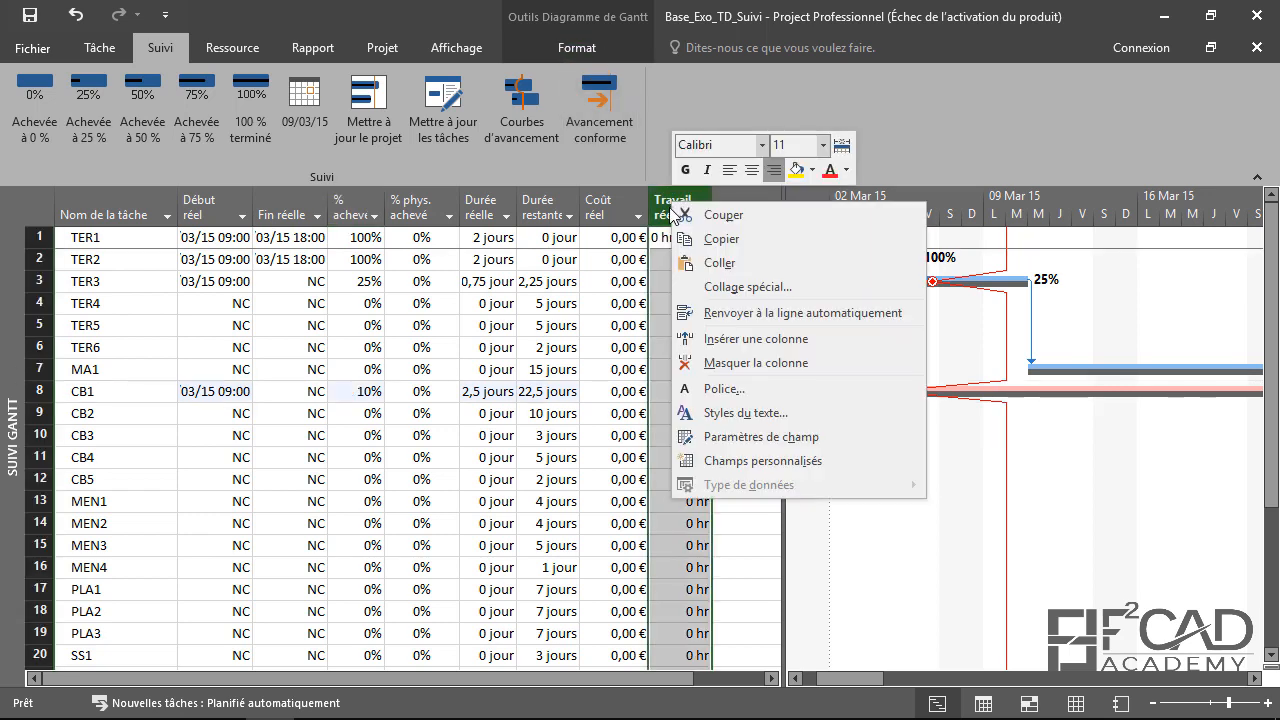
pyautogui.click(740, 362)
pyautogui.click(615, 212)
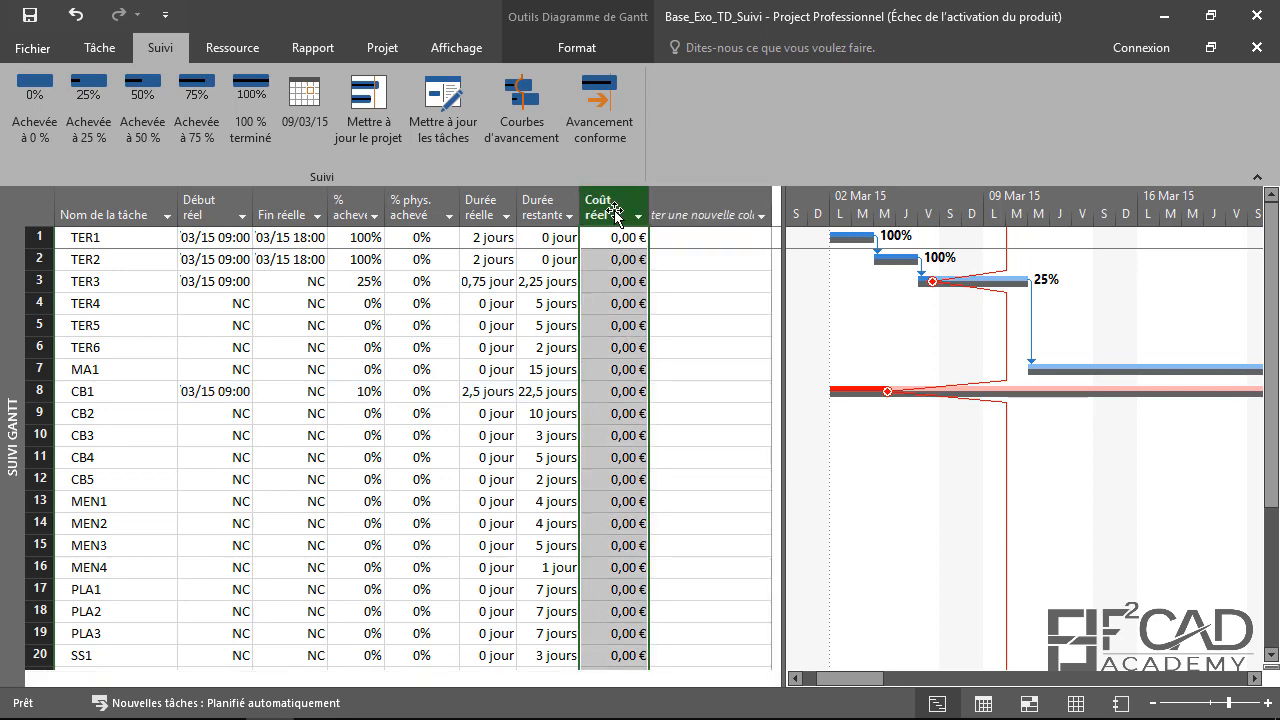
pyautogui.rightClick(615, 212)
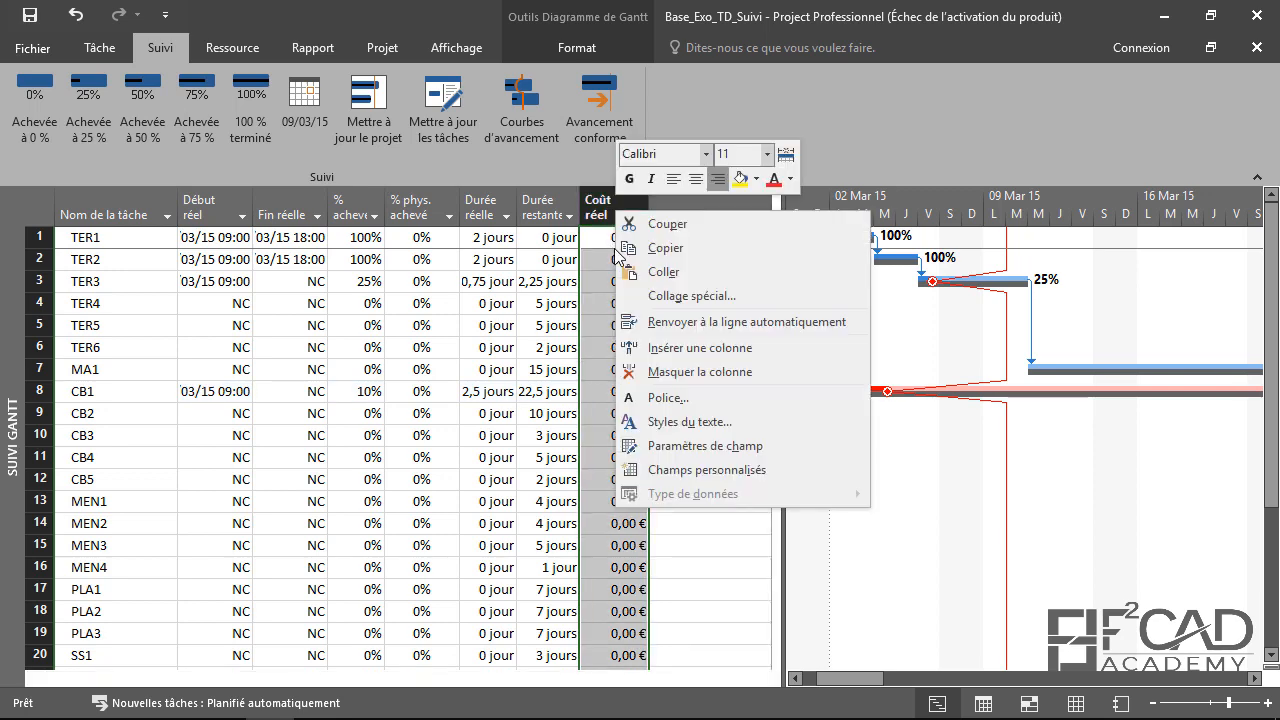
pyautogui.click(712, 372)
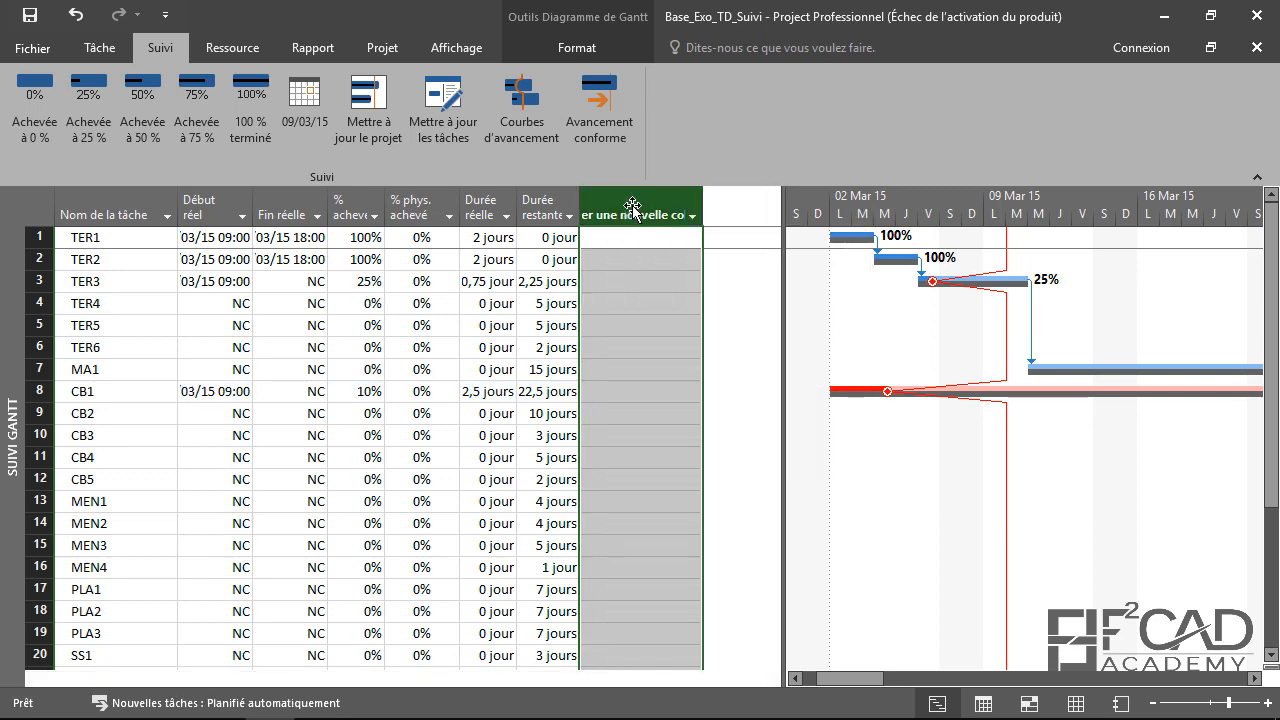
# Insert an État column after Durée restante and narrow it to fit its contents
pyautogui.rightClick(634, 208)
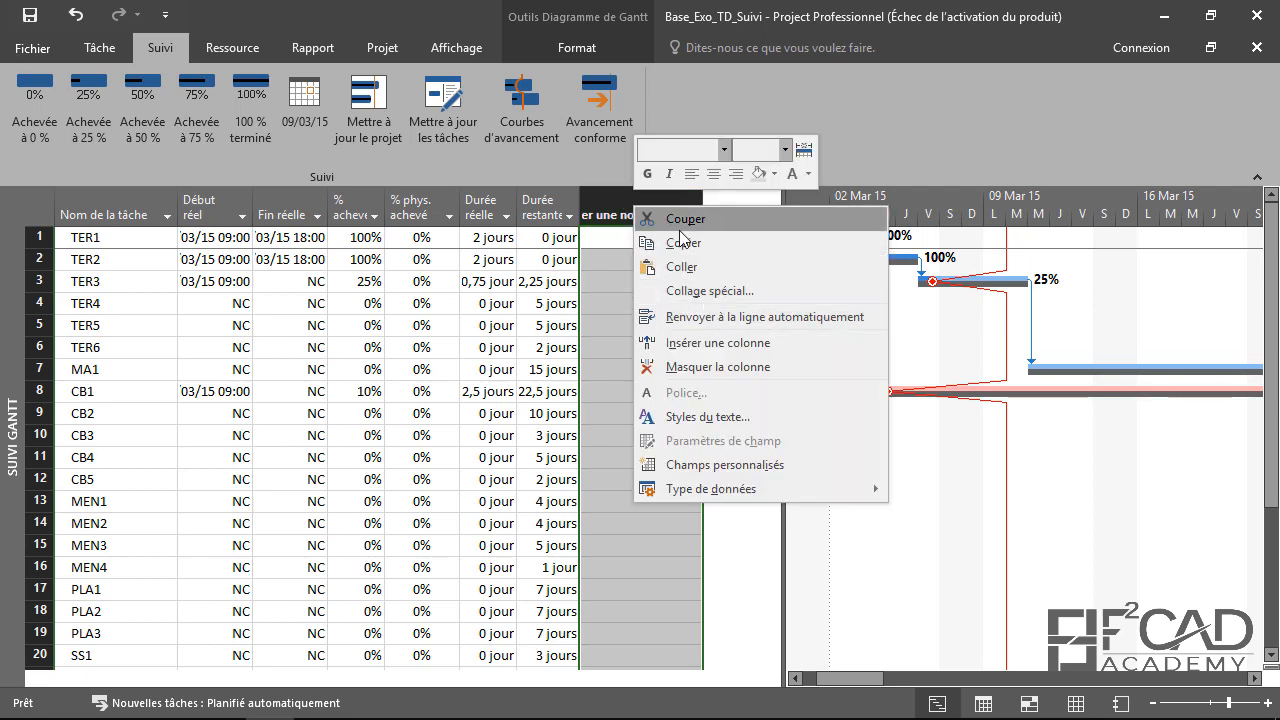
pyautogui.click(710, 343)
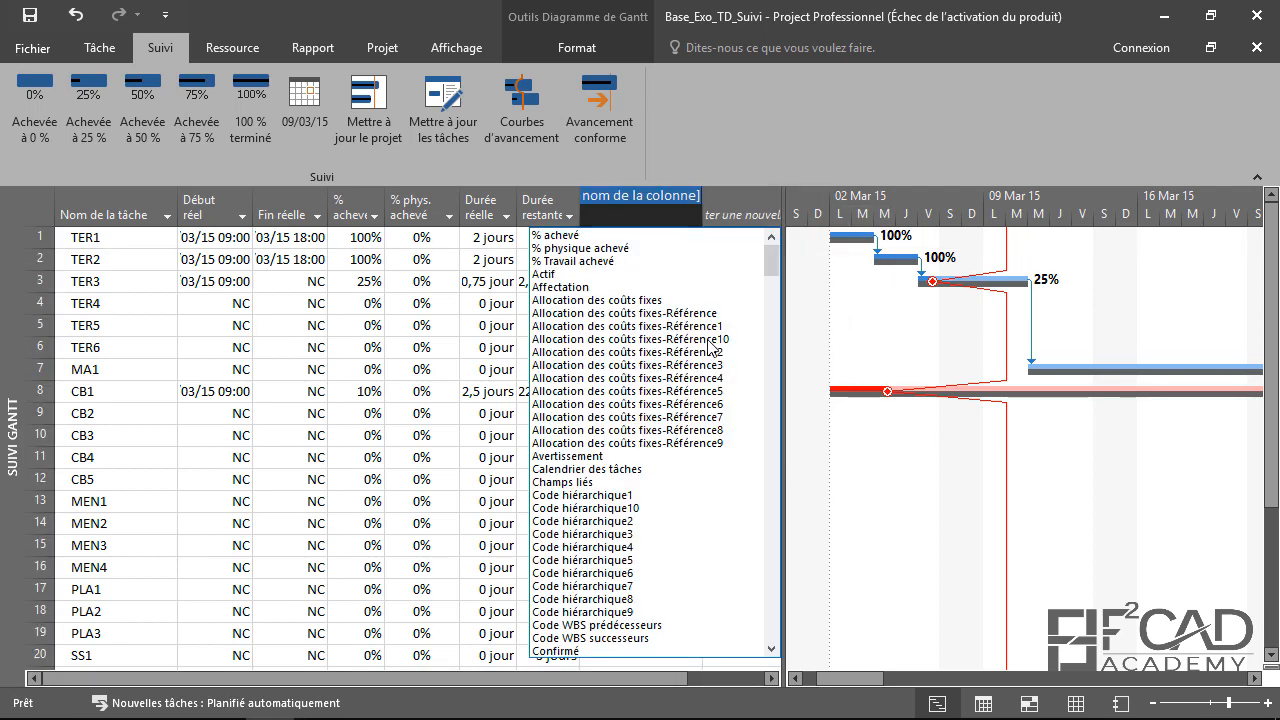
pyautogui.write('état')
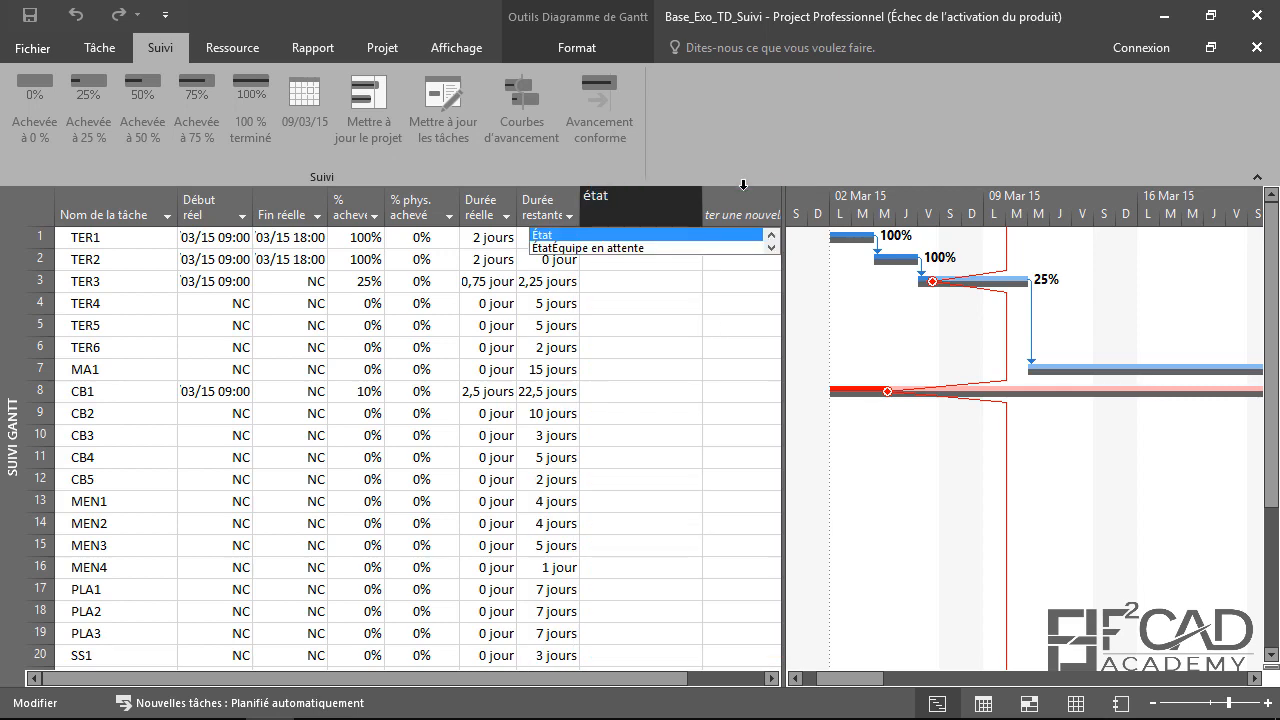
pyautogui.click(623, 234)
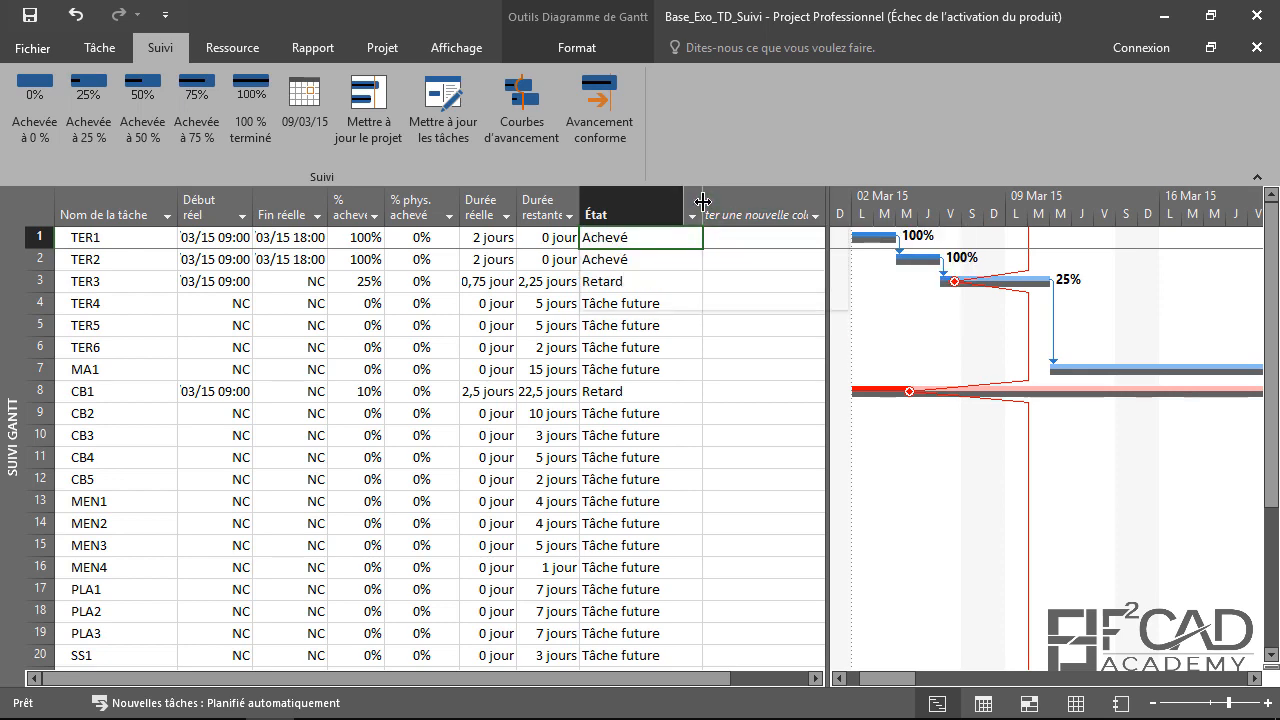
pyautogui.moveTo(703, 202); pyautogui.dragTo(672, 201)
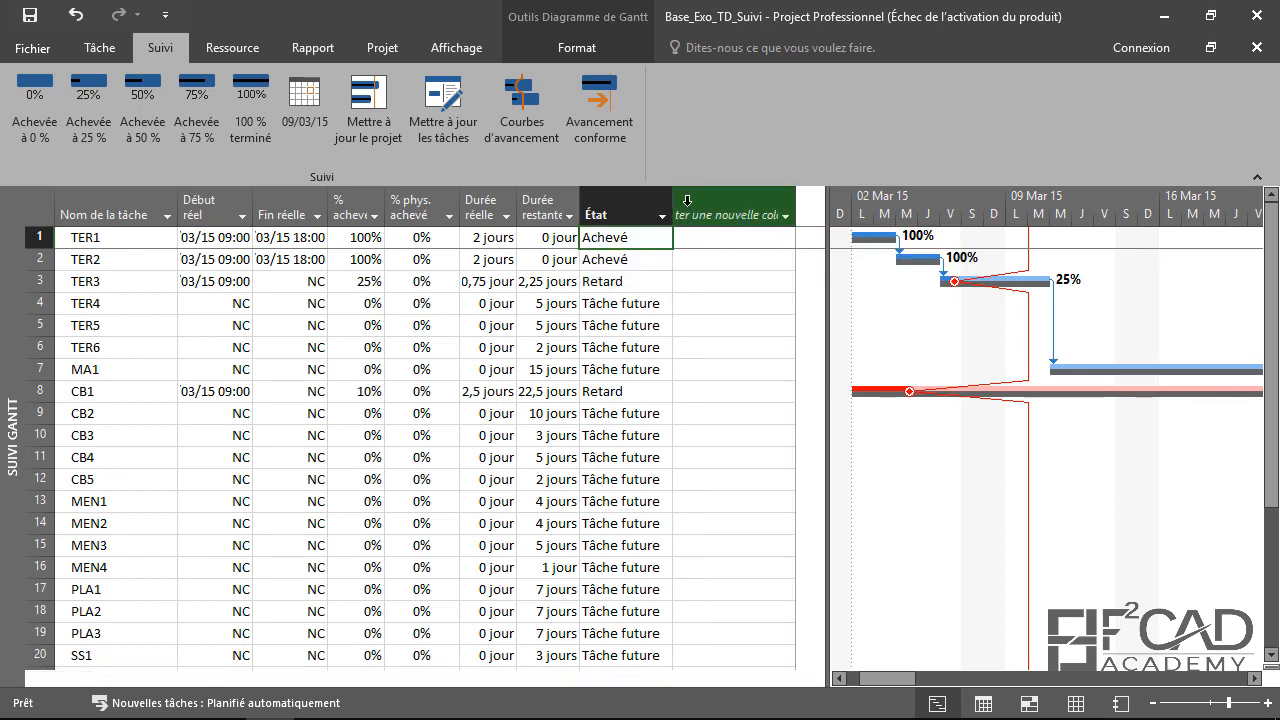
# Add an Indicateur d'état column after État and reduce its width
pyautogui.click(687, 202)
pyautogui.write('In')
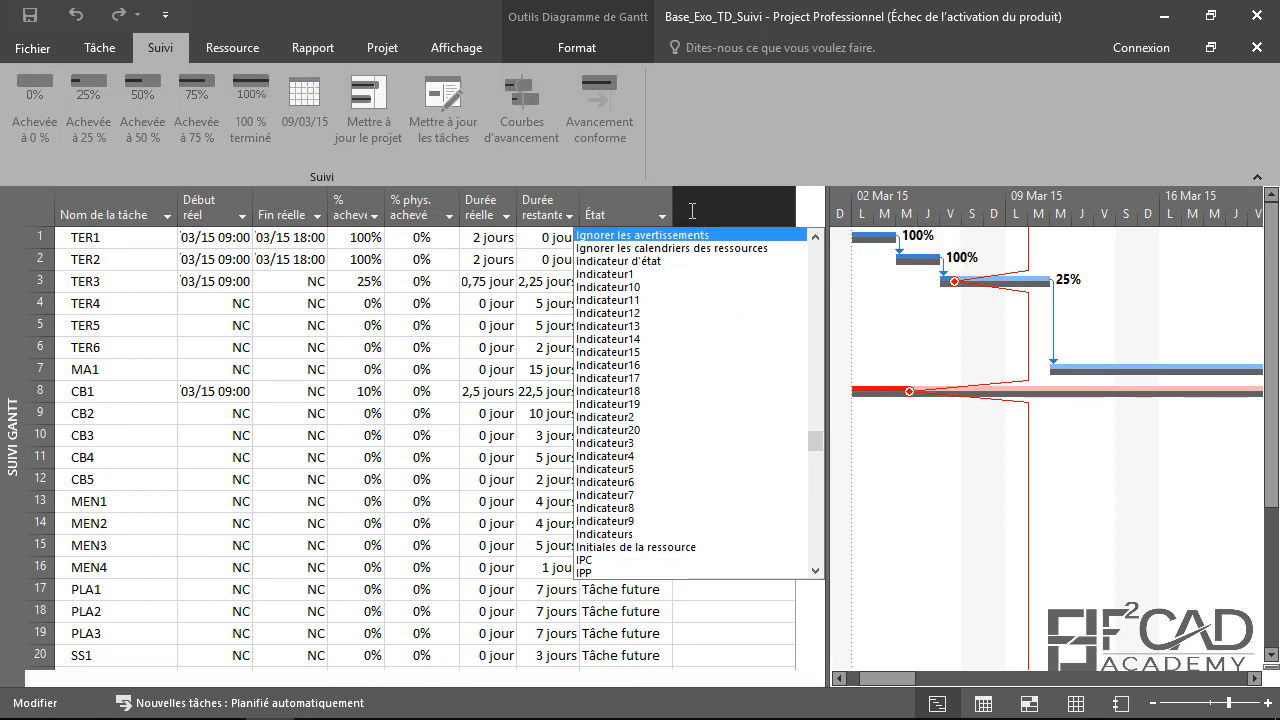
pyautogui.write("dicateur d'état")
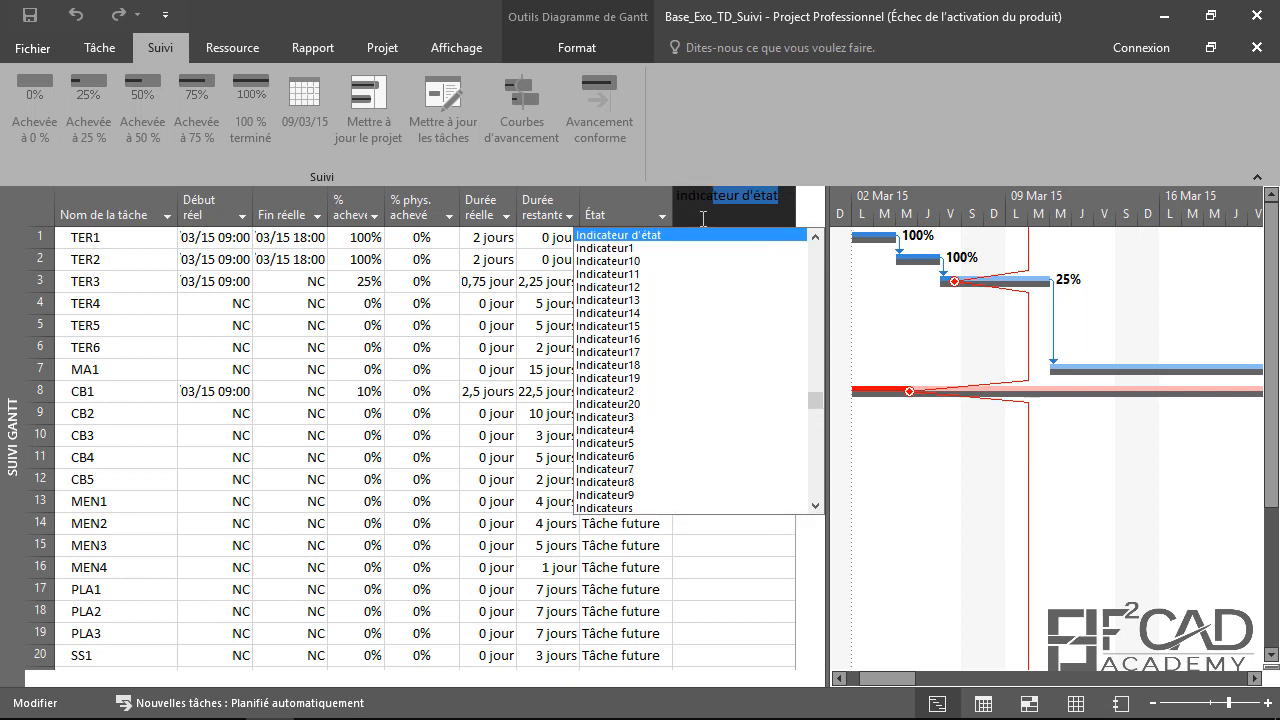
pyautogui.click(670, 234)
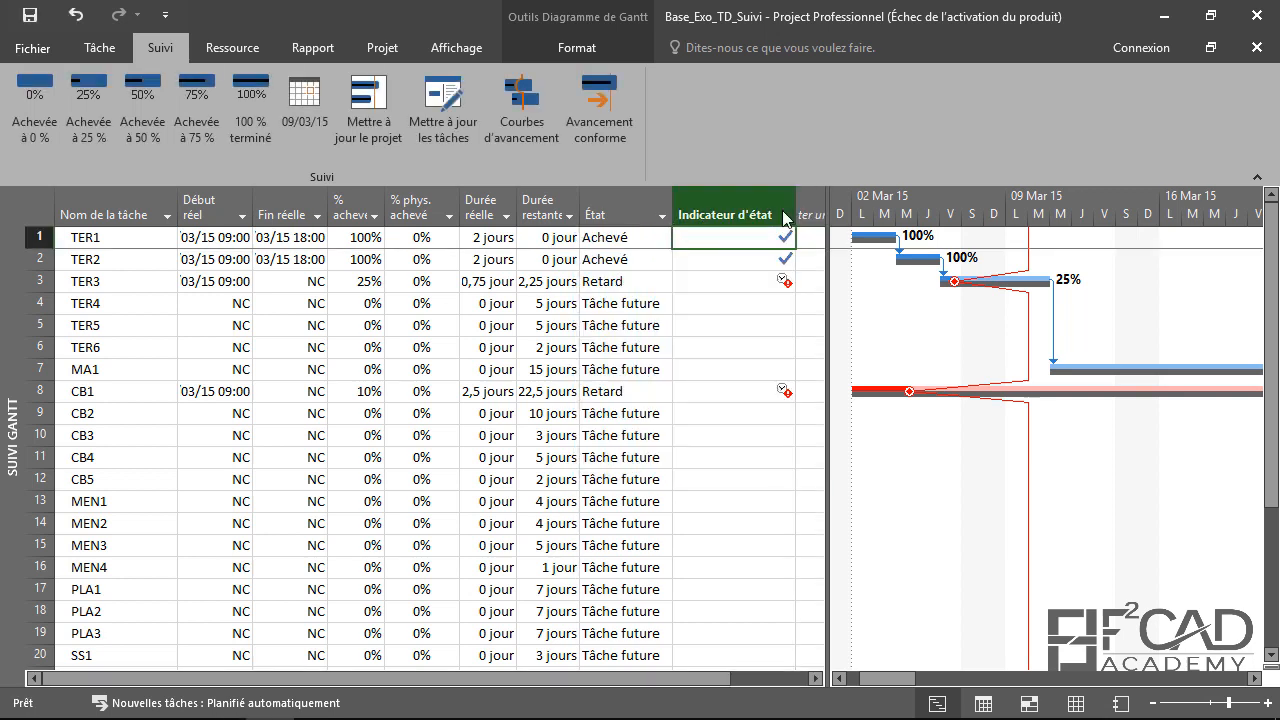
pyautogui.moveTo(795, 200); pyautogui.dragTo(755, 196)
# Check the status indicators of tasks TER1 to MA1 and narrow the Indicateur d'état column further
pyautogui.click(730, 260)
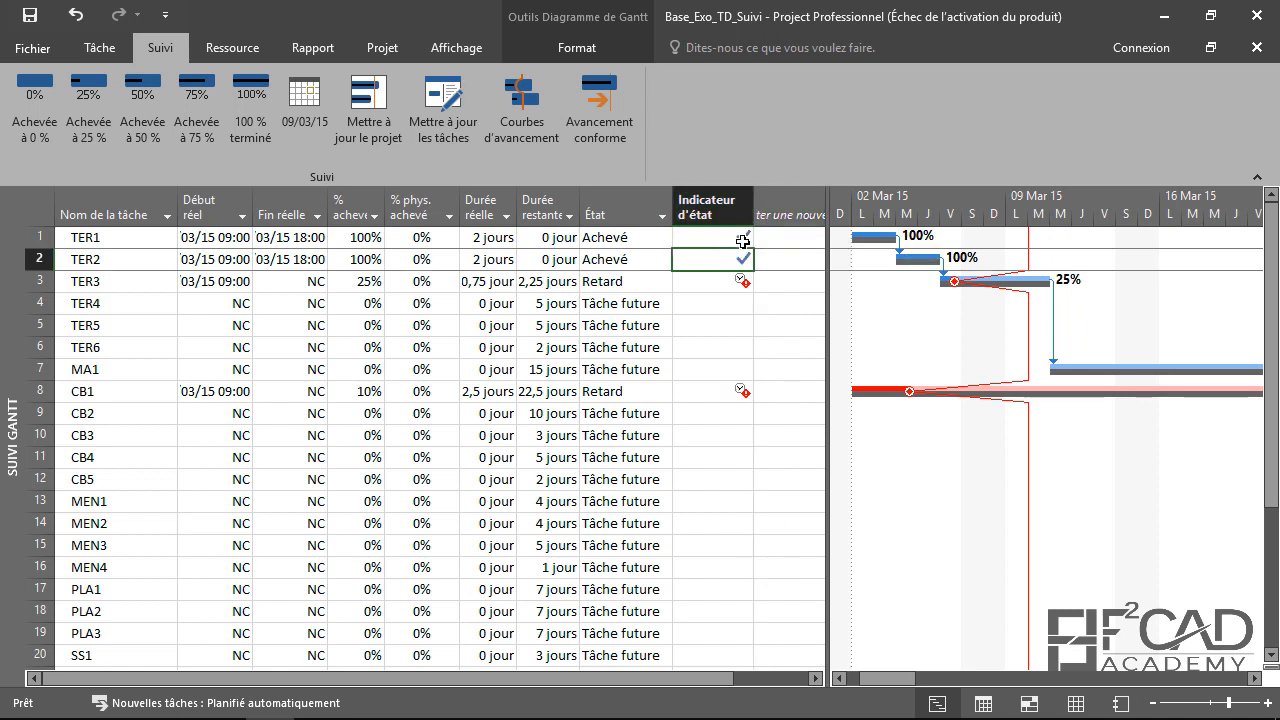
pyautogui.click(725, 237)
pyautogui.moveTo(723, 237)
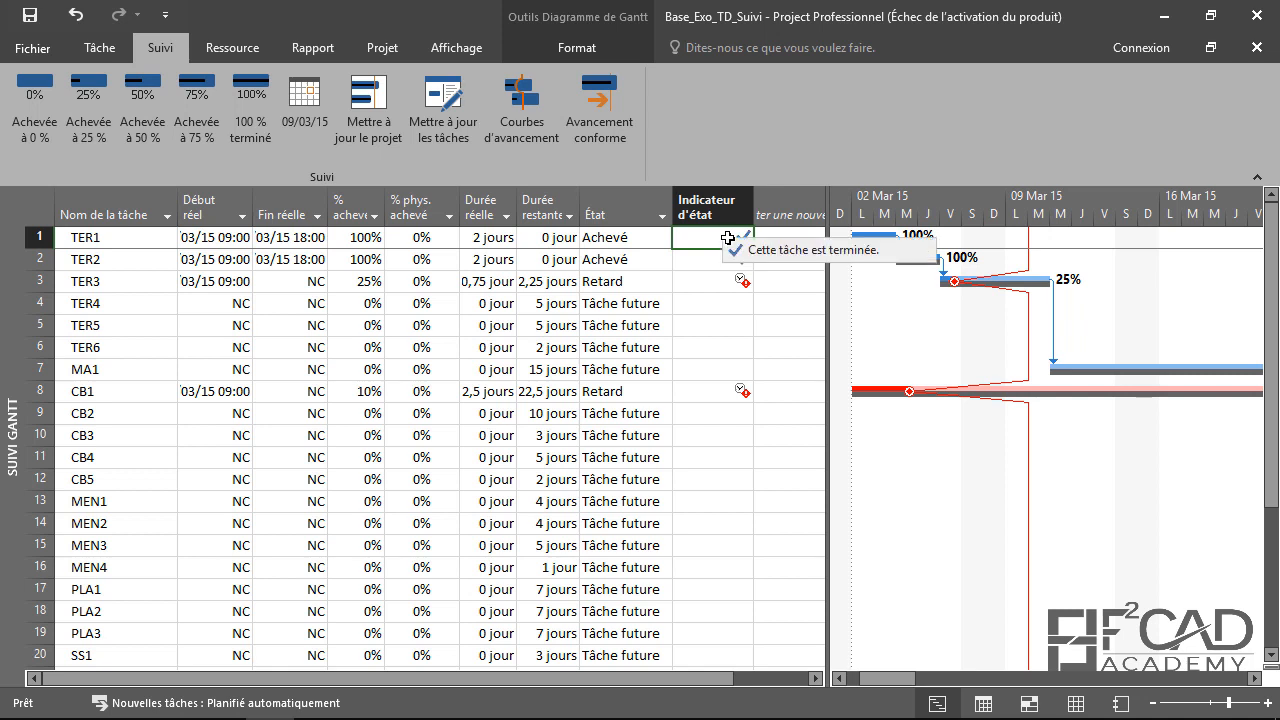
pyautogui.moveTo(733, 287)
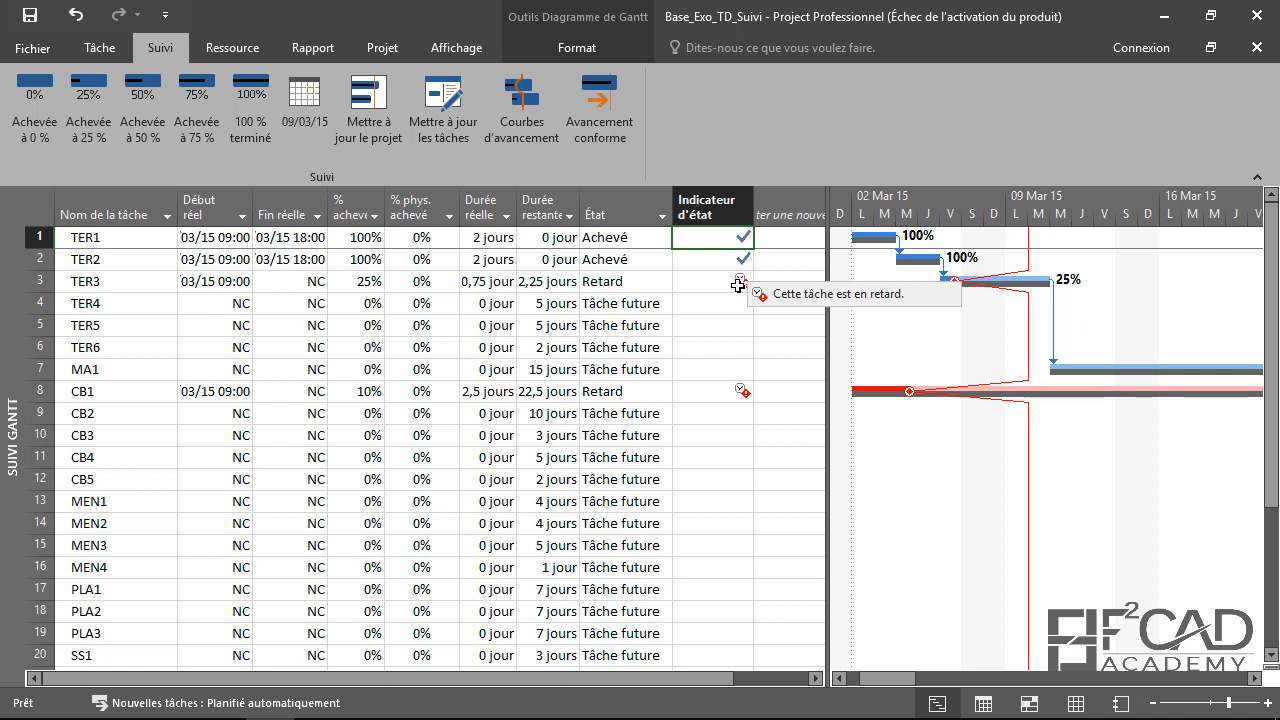
pyautogui.click(740, 307)
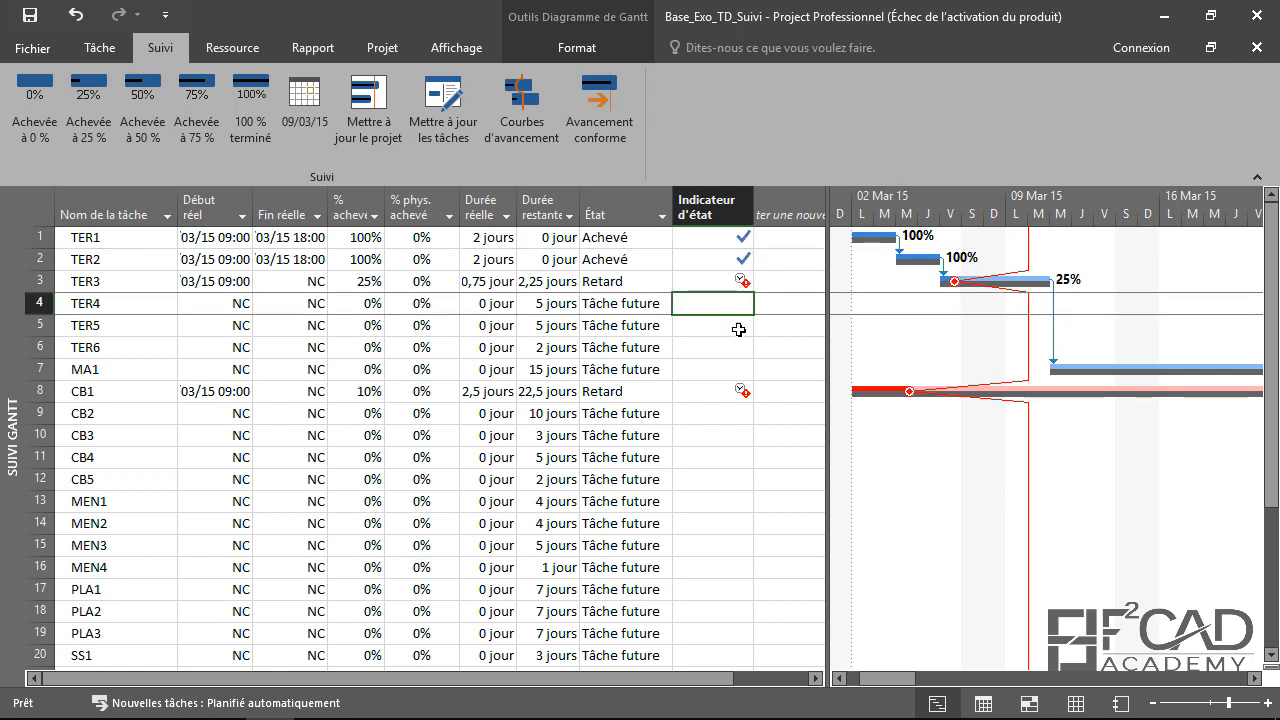
pyautogui.click(739, 327)
pyautogui.click(736, 352)
pyautogui.click(737, 368)
pyautogui.click(728, 347)
pyautogui.click(723, 304)
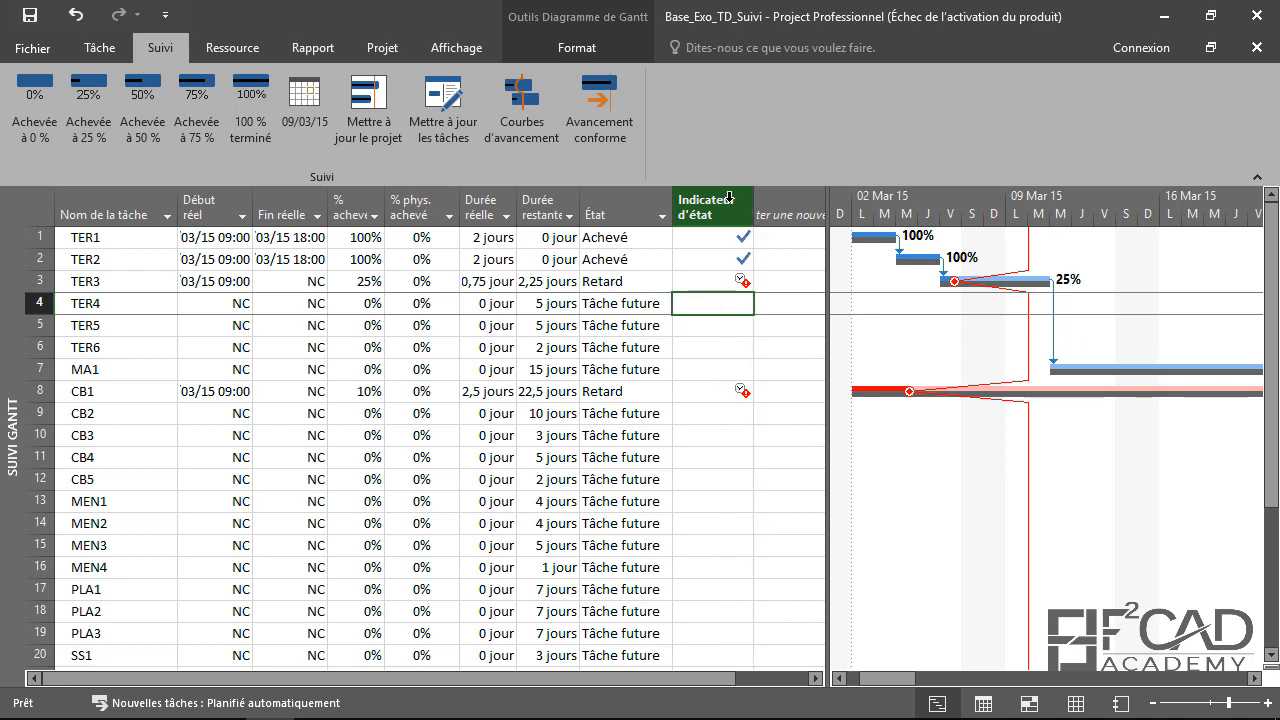
pyautogui.moveTo(728, 203); pyautogui.dragTo(724, 204)
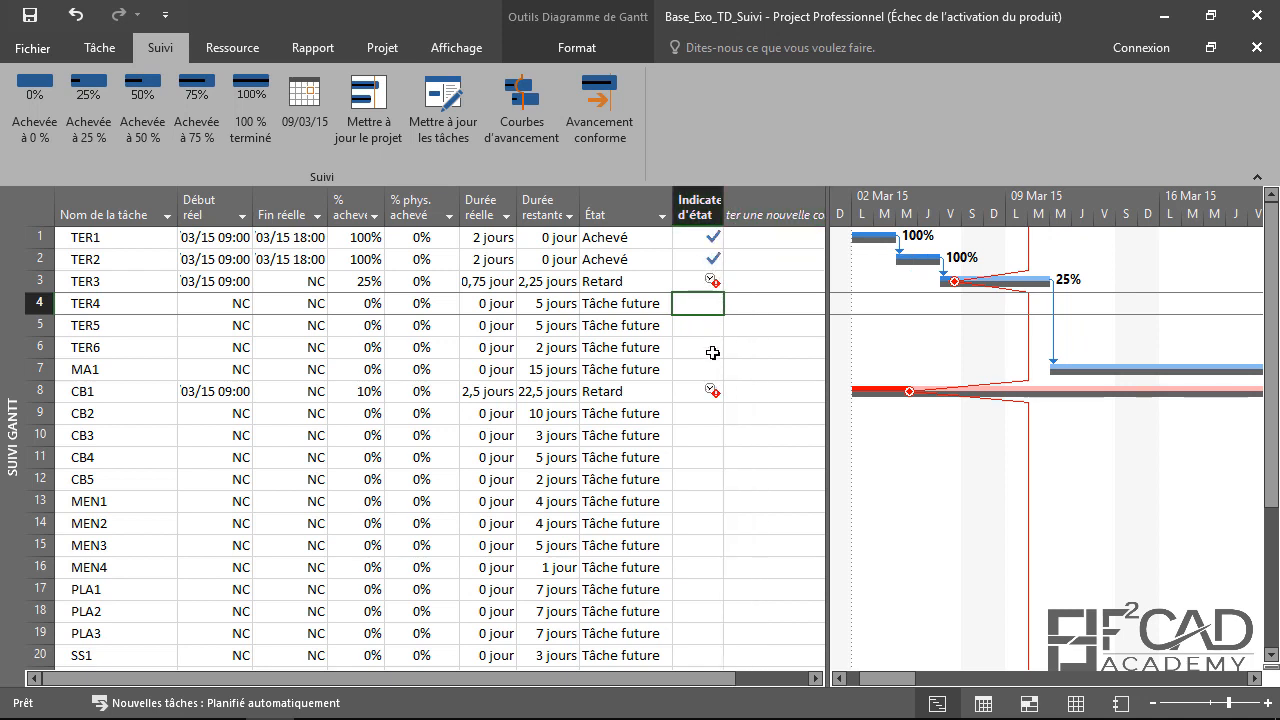
# Reread the question on on-time and late tasks in the exercise PDF, then examine the status indicators of tasks 1 to 8 in Project
pyautogui.moveTo(243, 716)
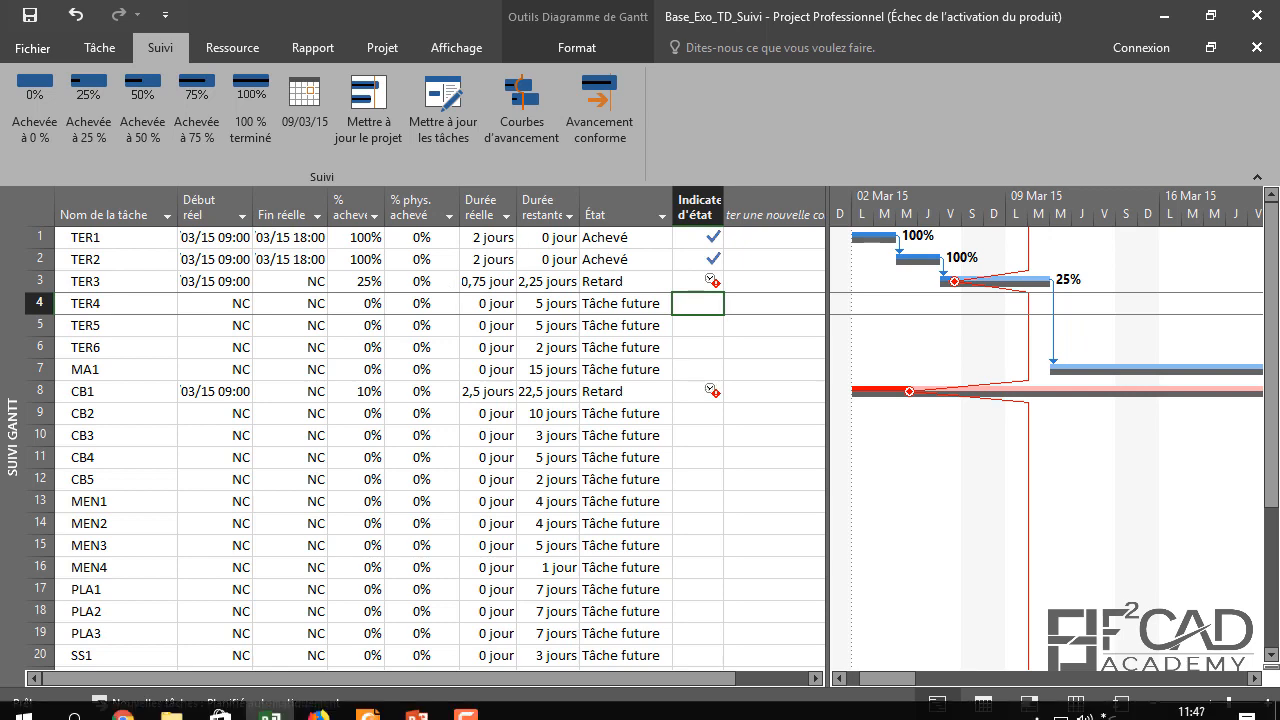
pyautogui.click(367, 700)
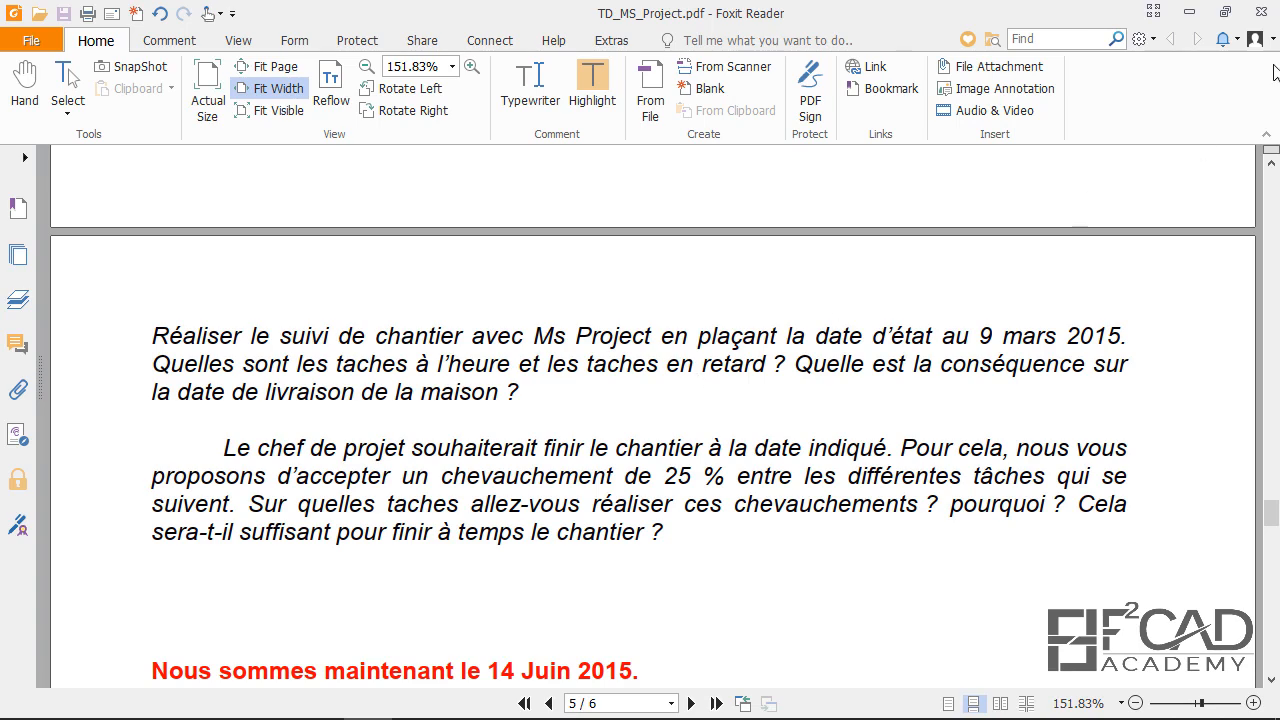
pyautogui.click(1188, 12)
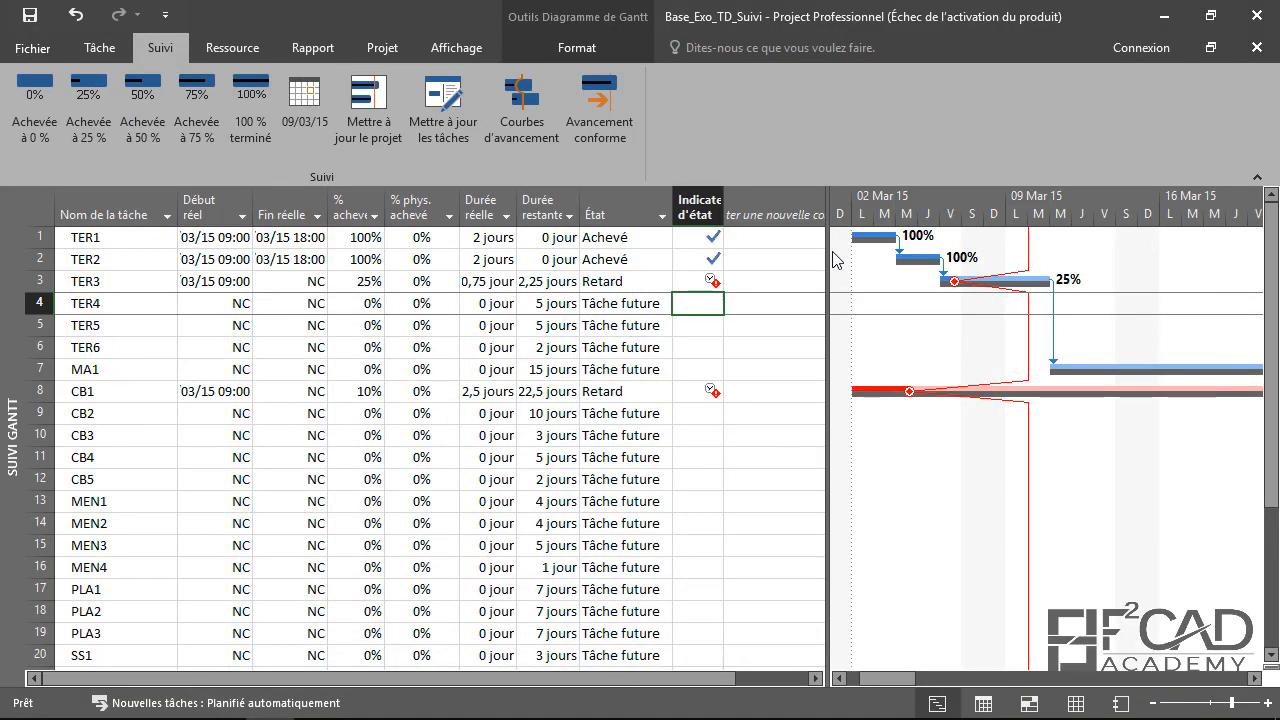
pyautogui.click(707, 237)
pyautogui.click(712, 256)
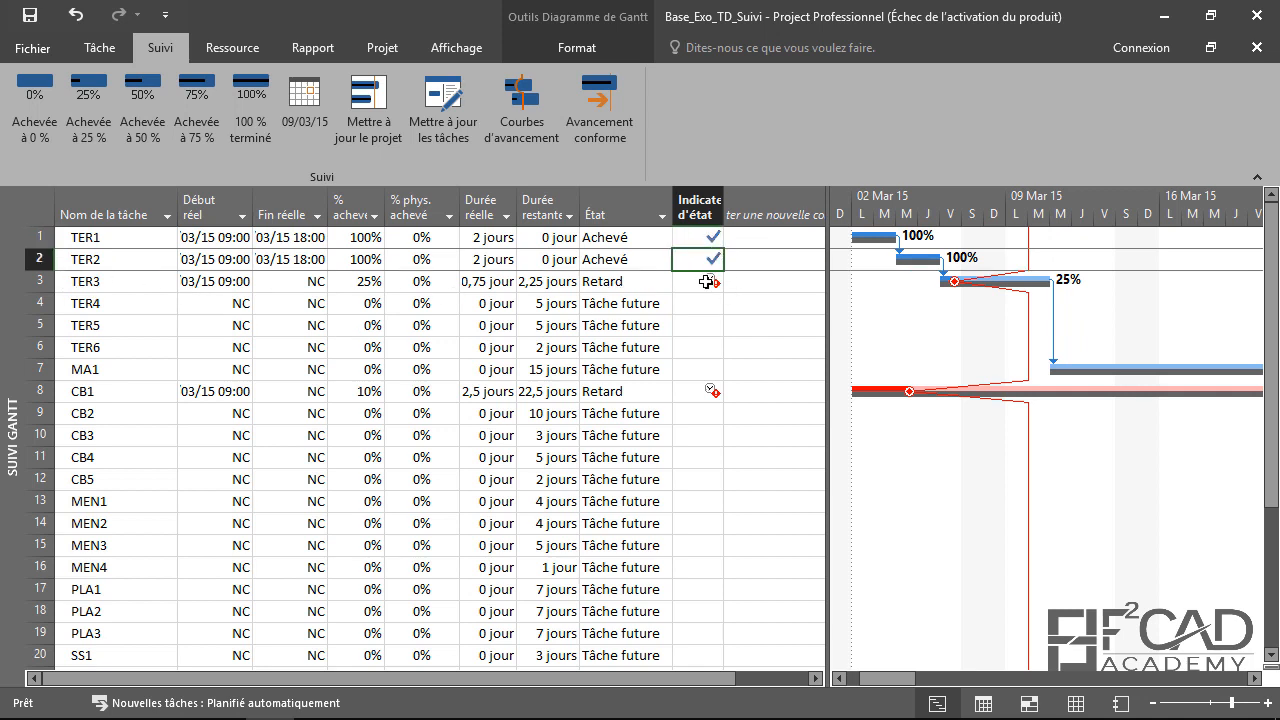
pyautogui.click(82, 280)
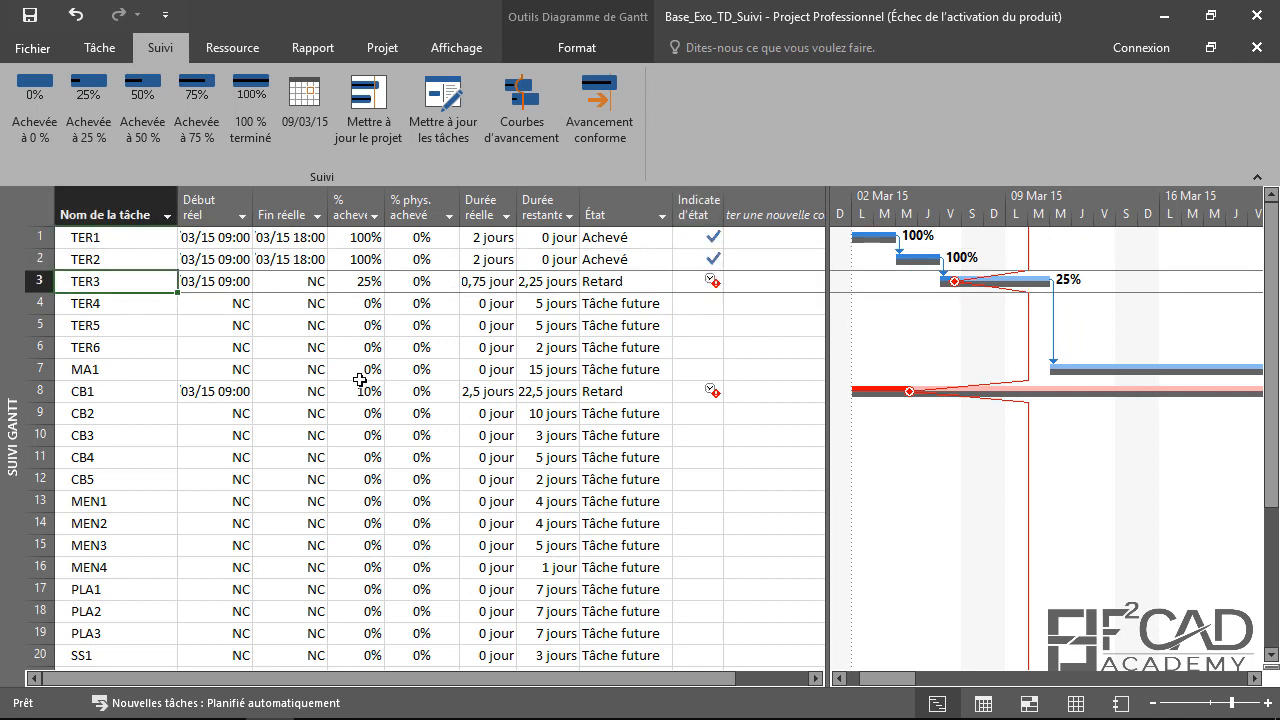
pyautogui.click(699, 398)
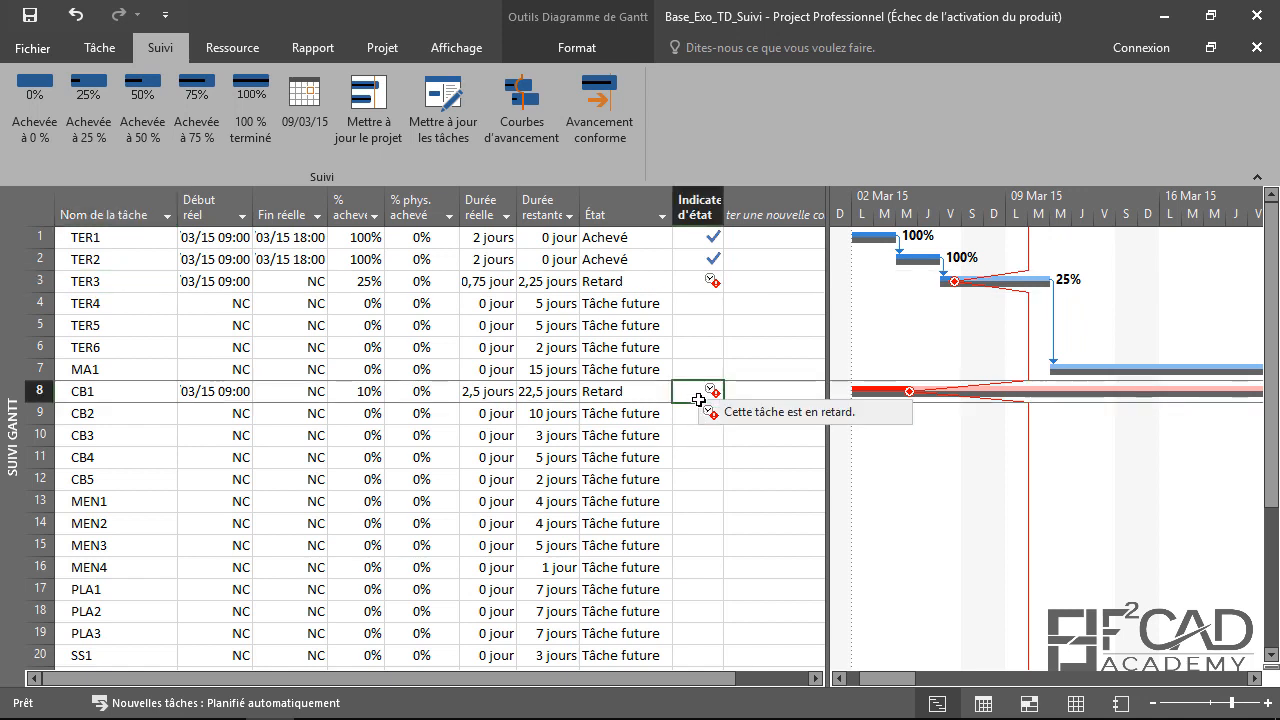
pyautogui.click(715, 302)
pyautogui.click(714, 326)
pyautogui.click(714, 348)
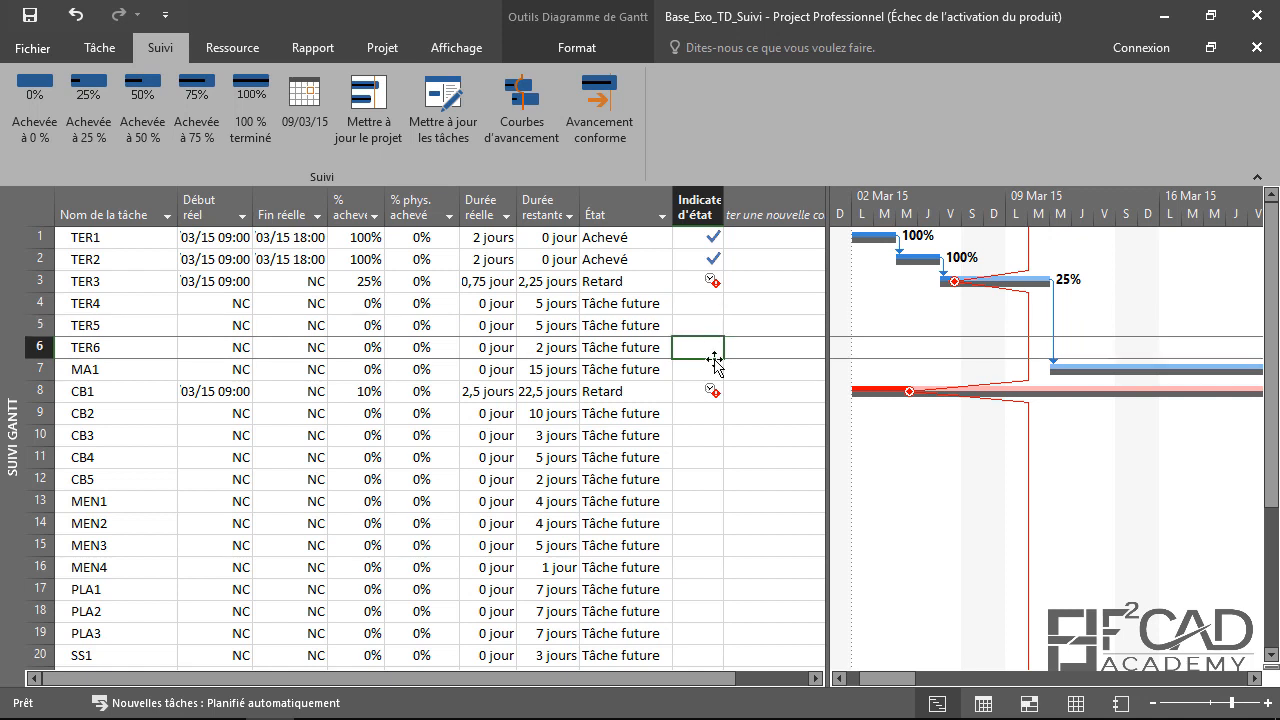
pyautogui.click(715, 370)
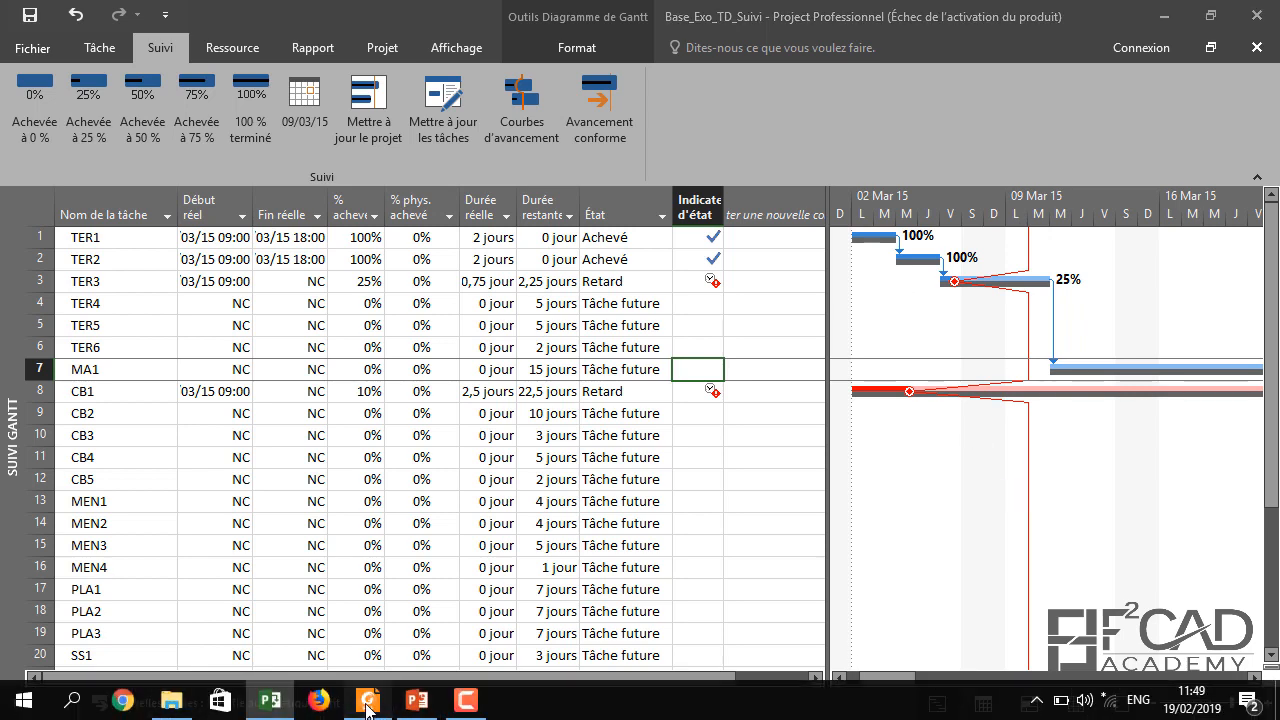
# Reread the delivery-date question in the exercise PDF, then examine late tasks CB1 and TER3 and the Gantt timeline in Project
pyautogui.click(368, 712)
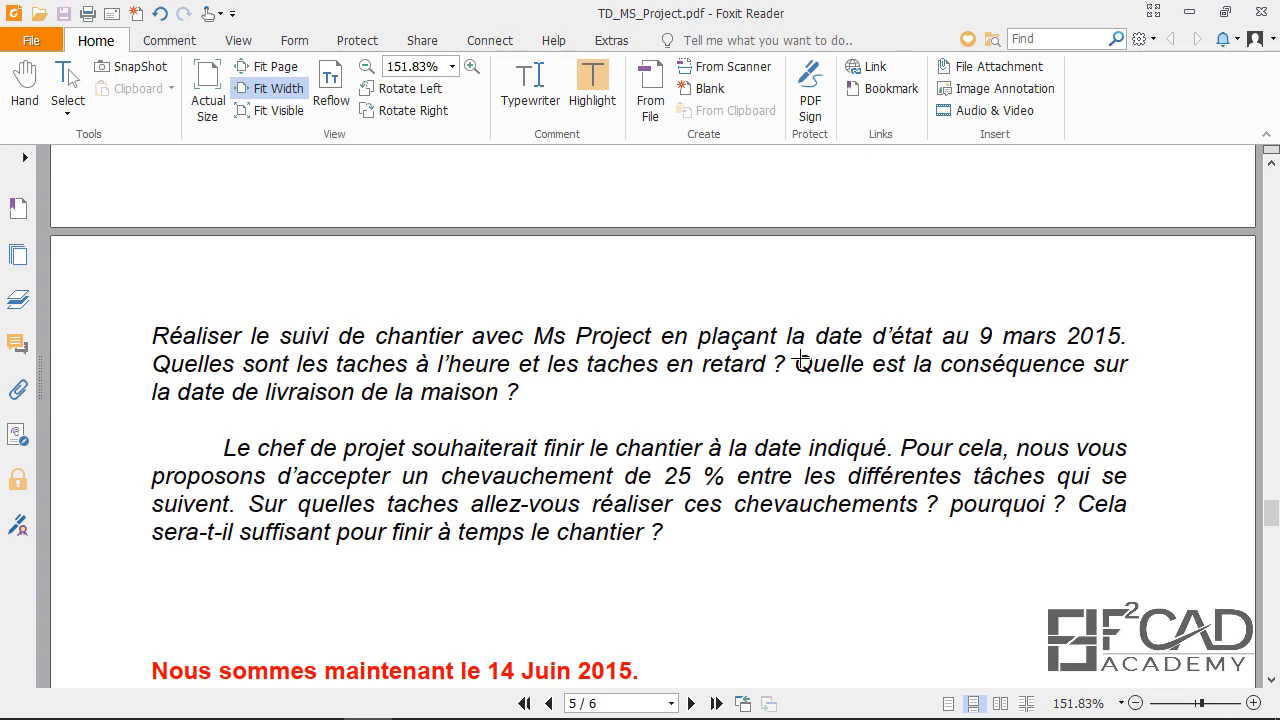
pyautogui.click(1189, 11)
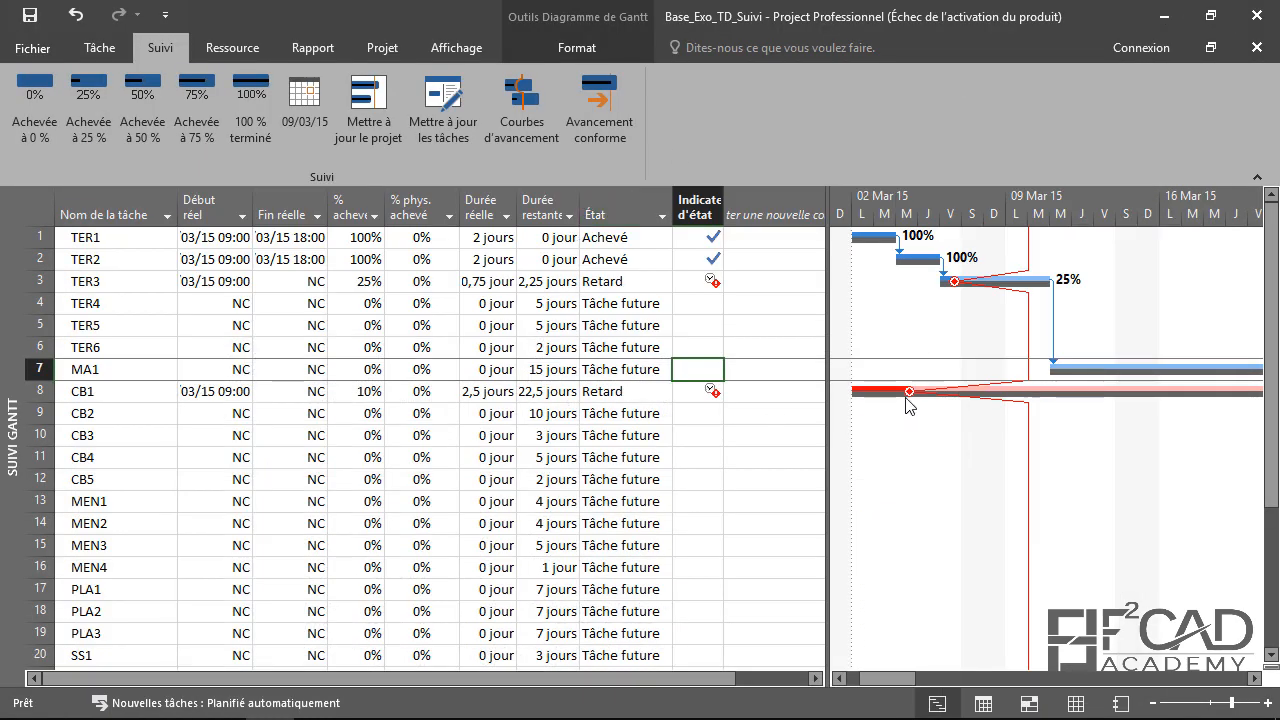
pyautogui.click(713, 393)
pyautogui.click(711, 282)
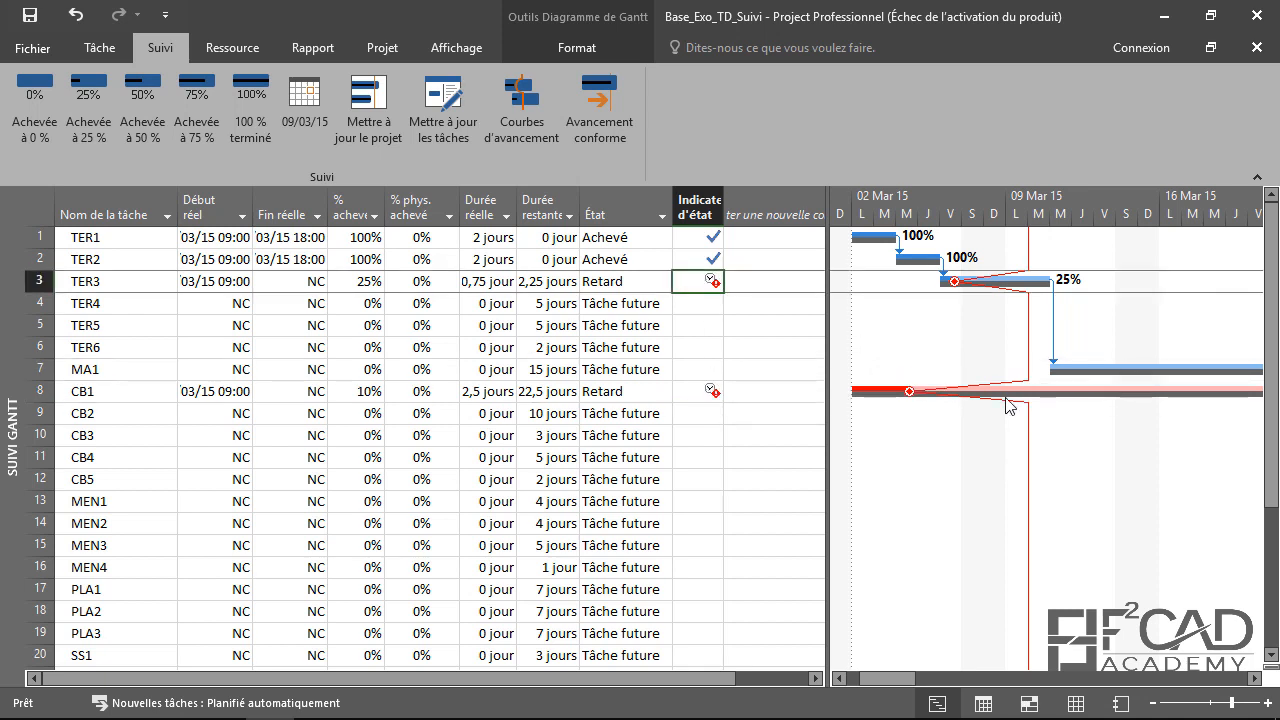
pyautogui.moveTo(896, 679); pyautogui.dragTo(884, 679)
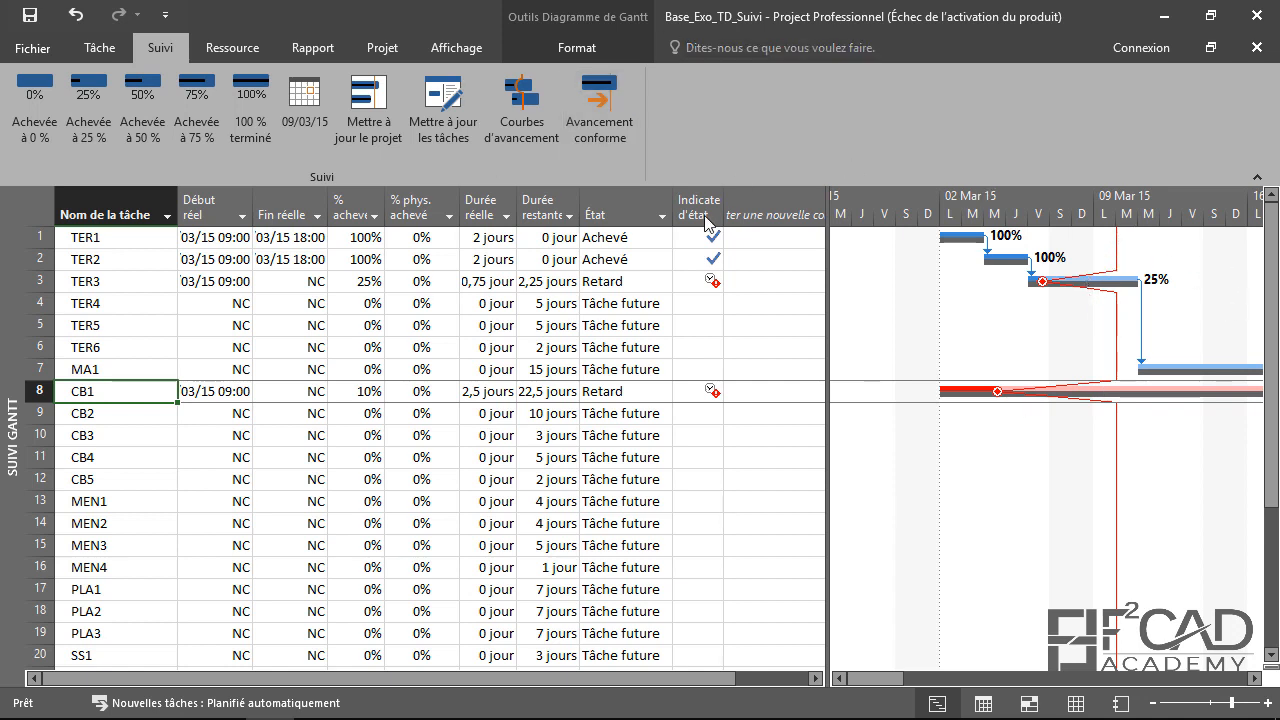
# Reschedule the uncompleted work of the entire project to start after Lun 09/03/15 18:00
pyautogui.click(362, 111)
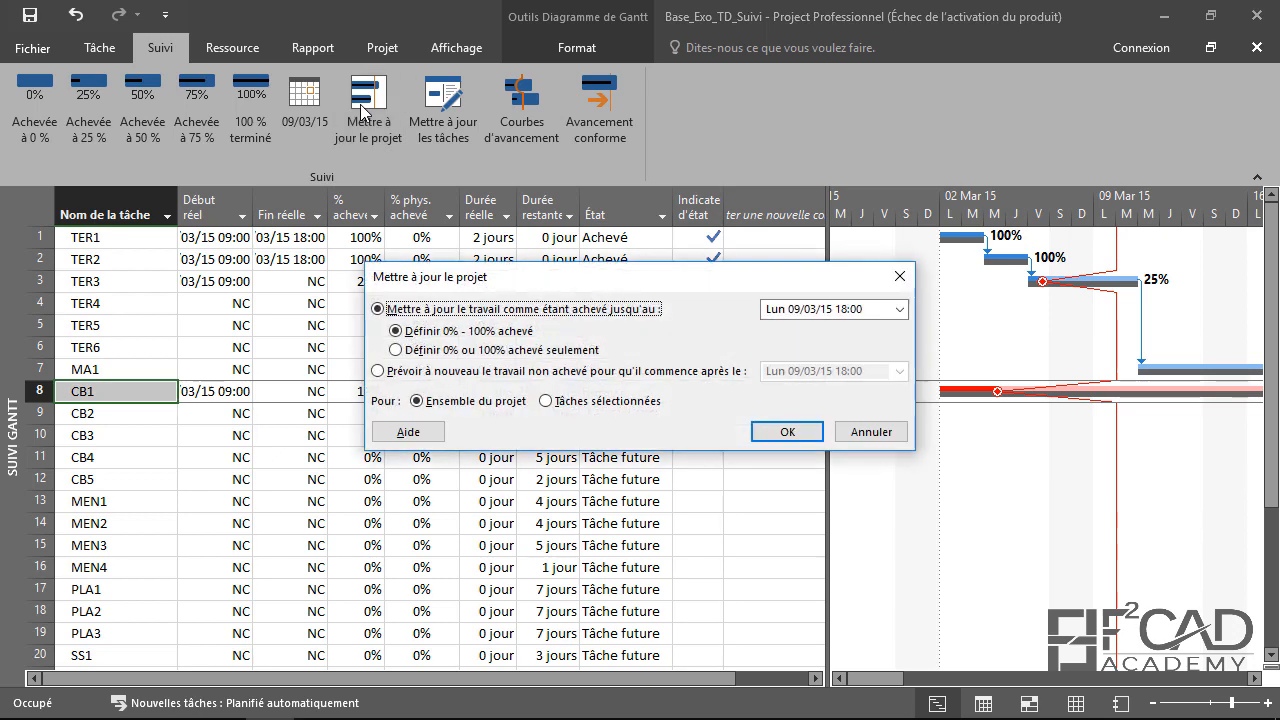
pyautogui.moveTo(498, 276); pyautogui.dragTo(497, 143)
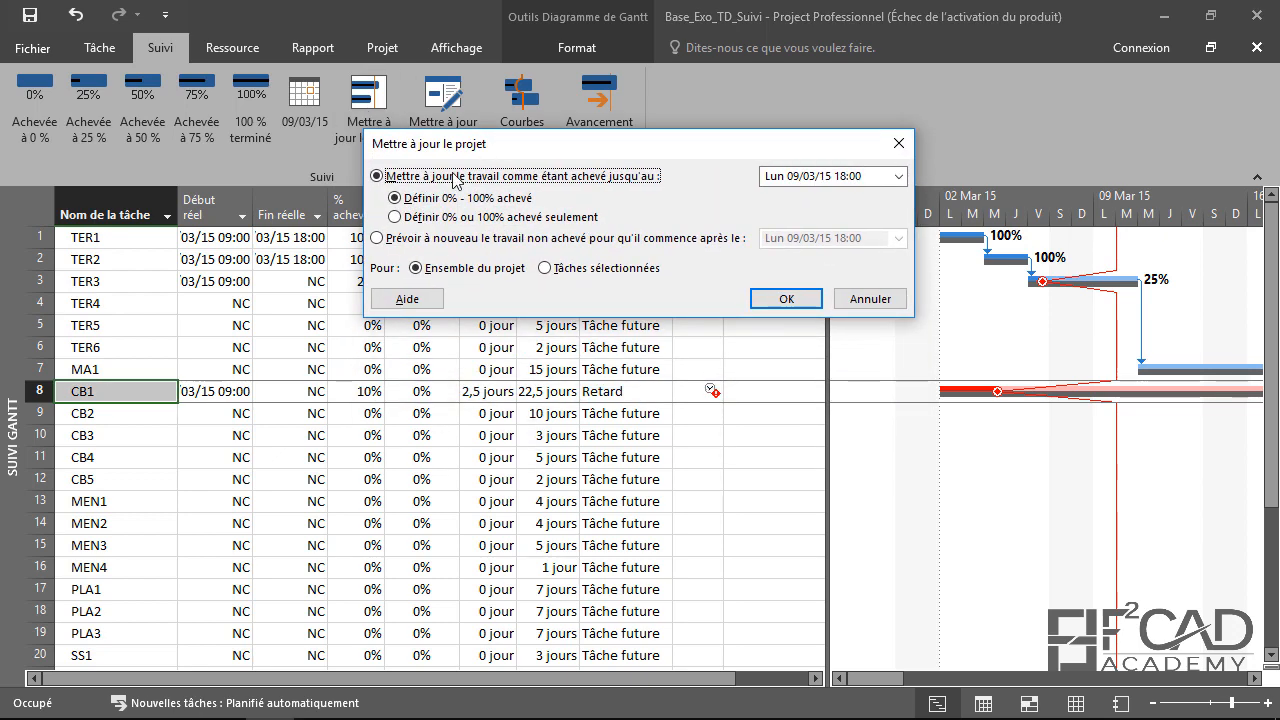
pyautogui.click(378, 239)
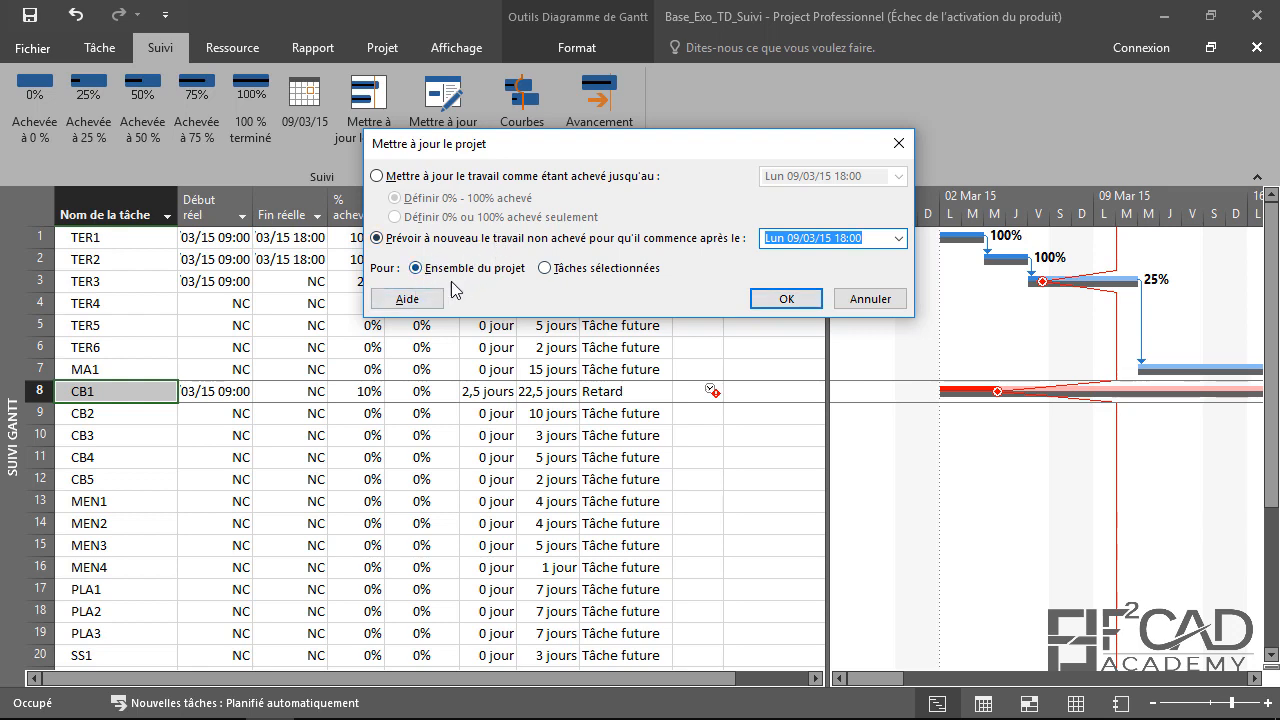
pyautogui.click(787, 300)
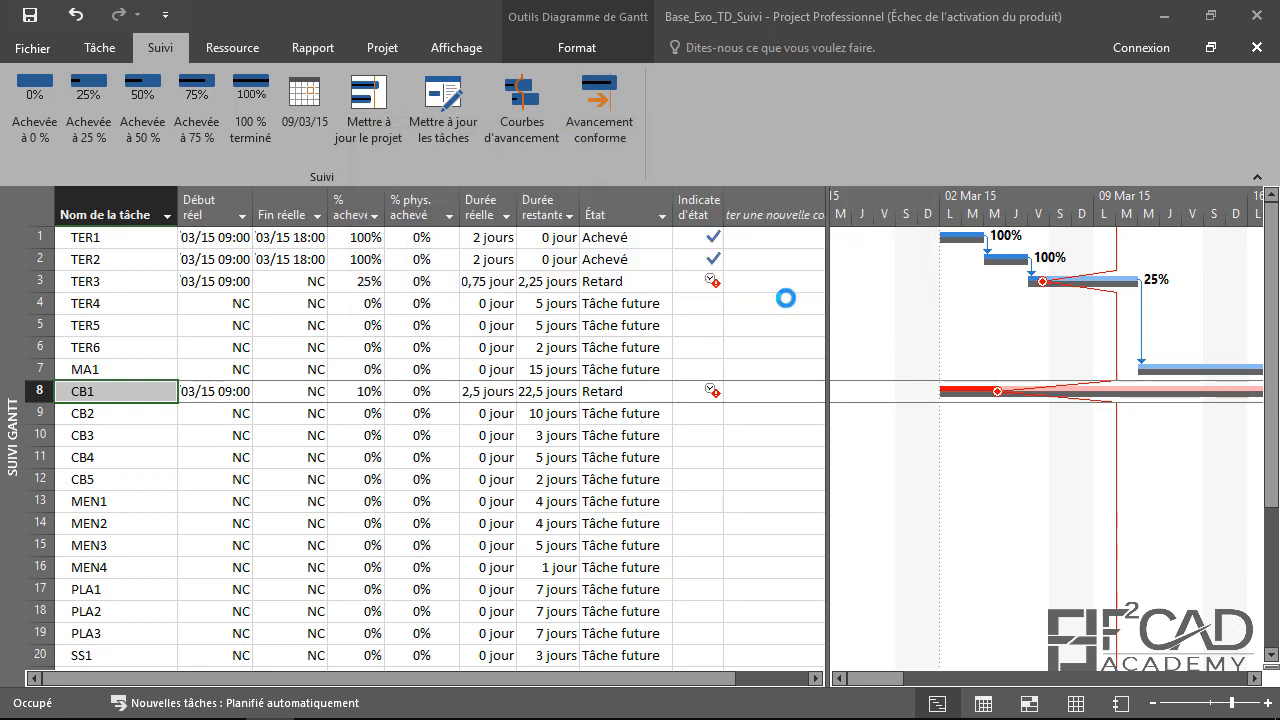
# Examine the rescheduled Gantt bars from March 2015 through to the Livraison maison task in July
pyautogui.moveTo(900, 679); pyautogui.dragTo(918, 678)
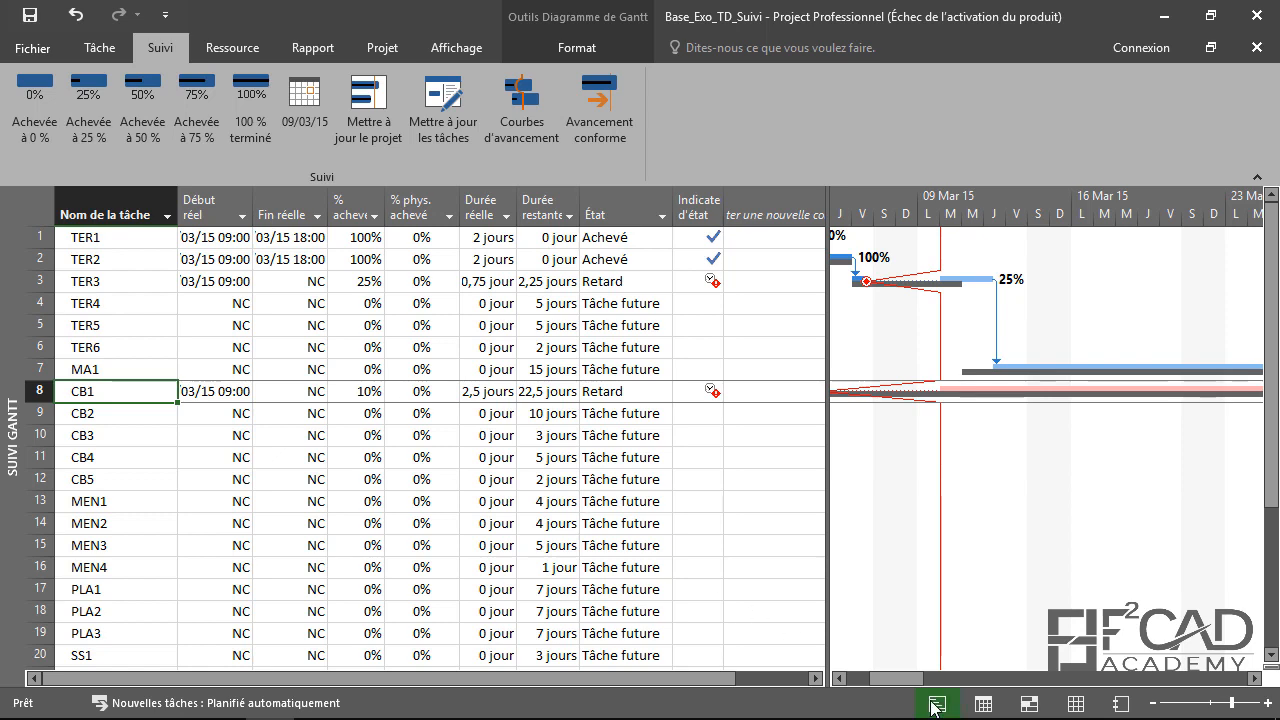
pyautogui.scroll(-2, 488, 482)
pyautogui.scroll(-4, 488, 482)
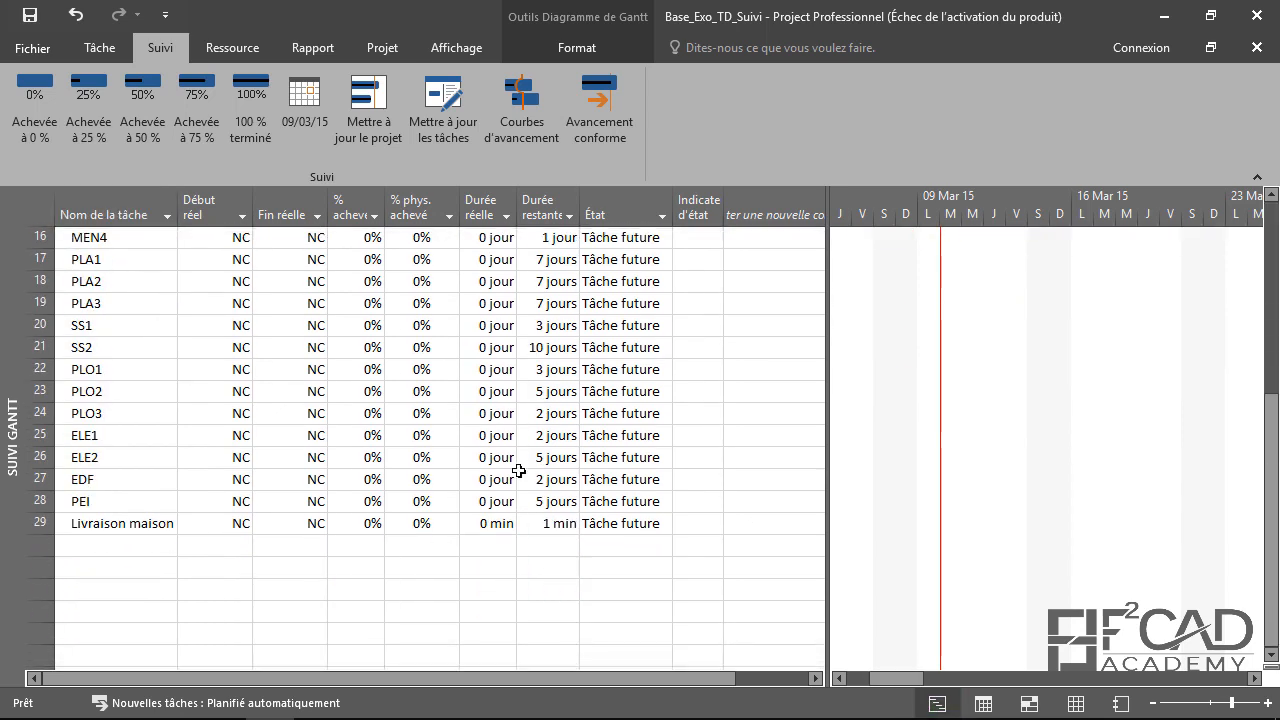
pyautogui.scroll(1, 523, 460)
pyautogui.moveTo(897, 678); pyautogui.dragTo(1220, 660)
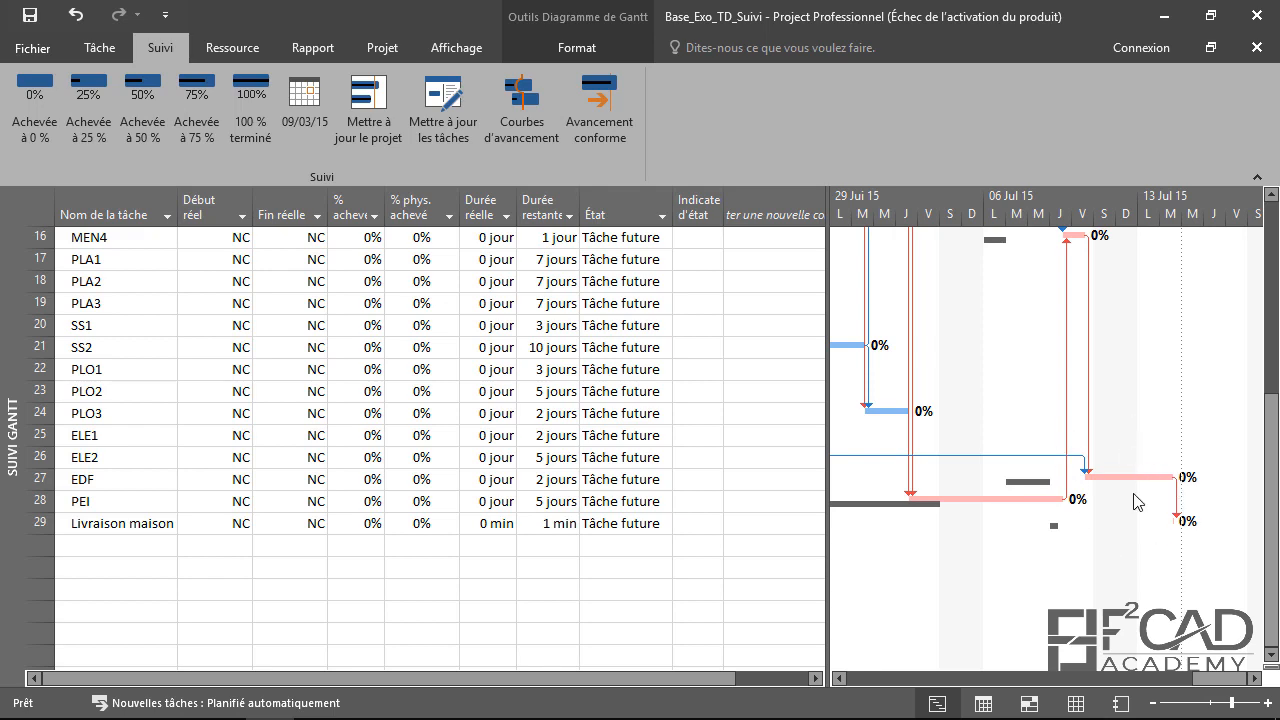
# Display the Entrée table and check the finish date of the Livraison maison task
pyautogui.rightClick(38, 206)
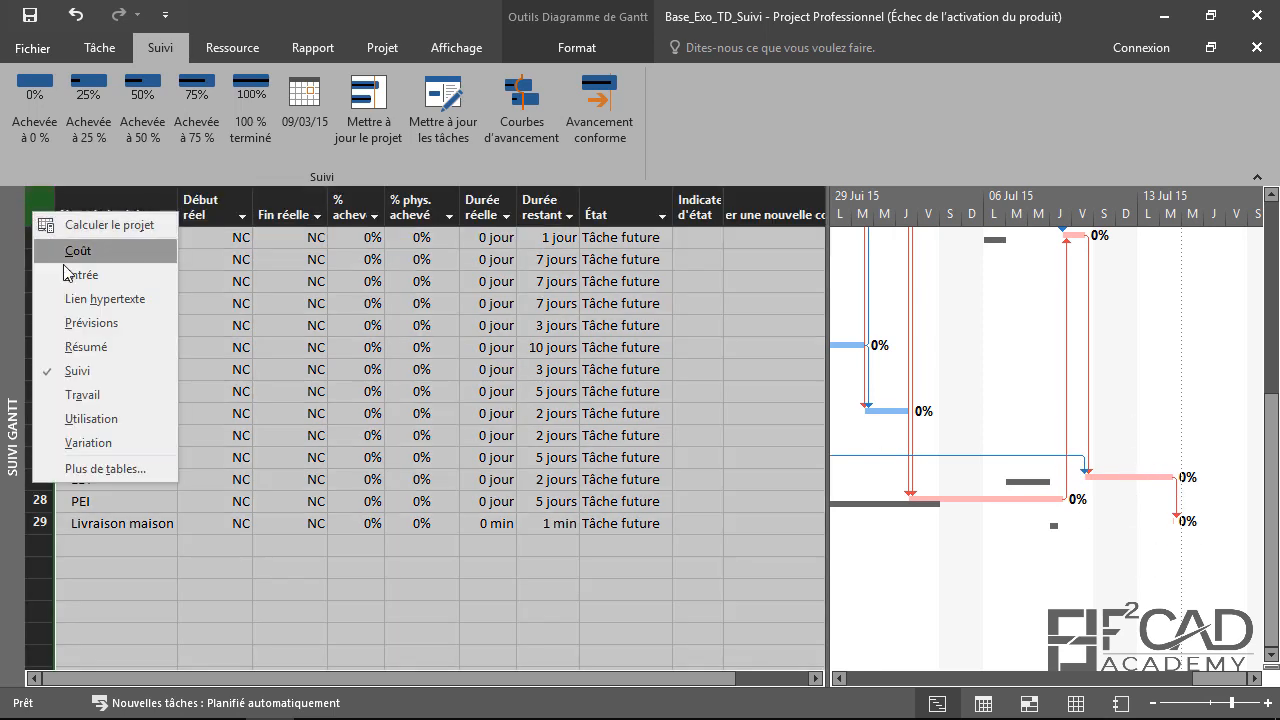
pyautogui.click(83, 275)
pyautogui.scroll(-7, 547, 473)
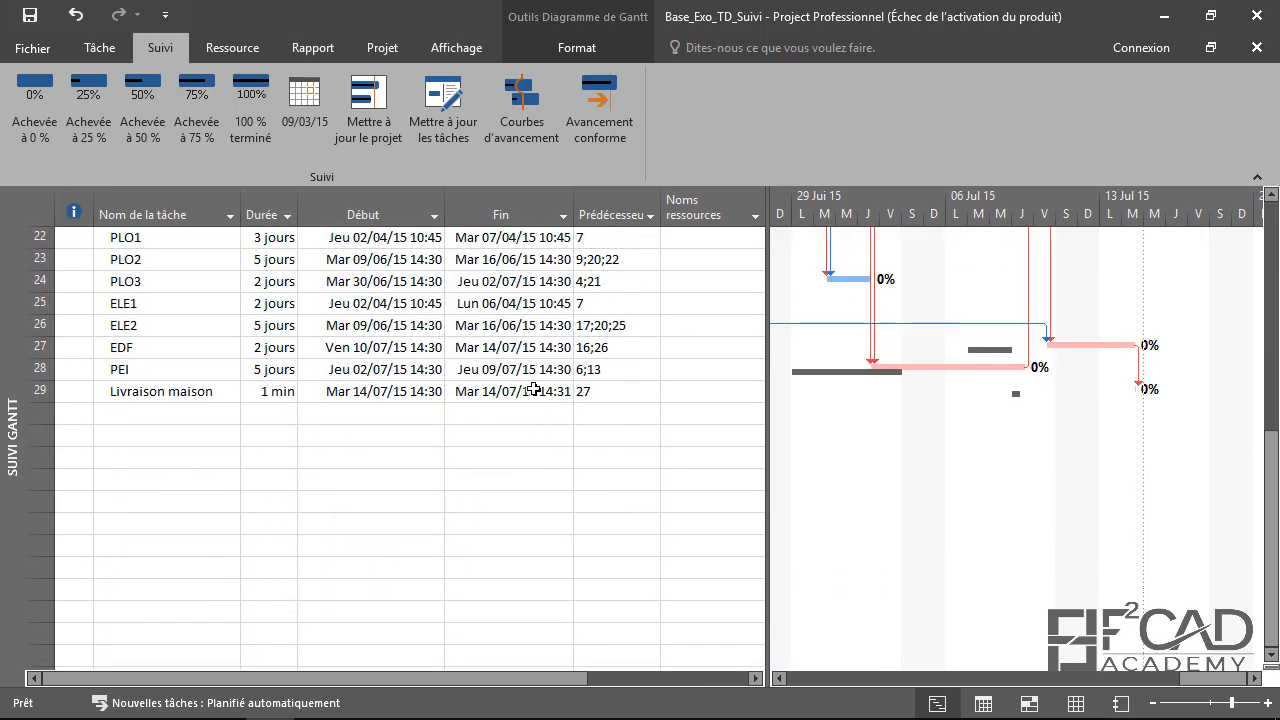
pyautogui.click(473, 392)
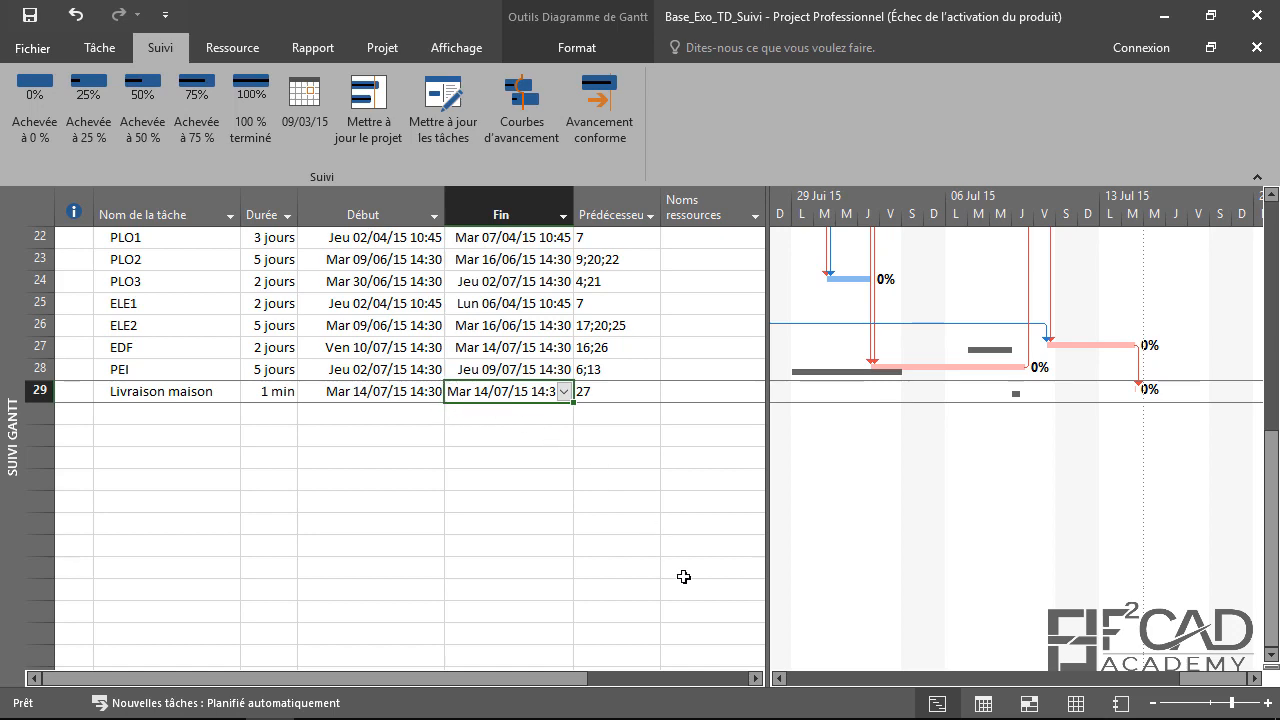
# Review the task dates in the Entrée table, then reread the 25 % overlap question in the exercise PDF
pyautogui.scroll(7, 423, 449)
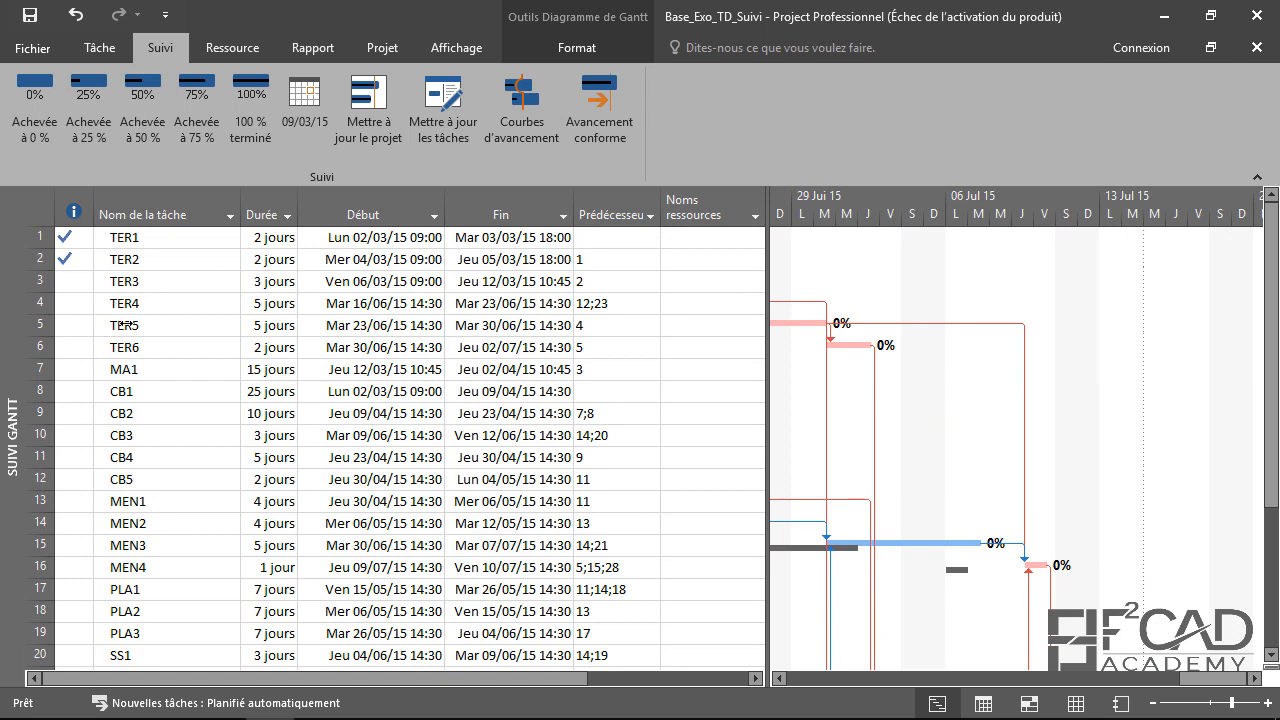
pyautogui.scroll(-6, 492, 451)
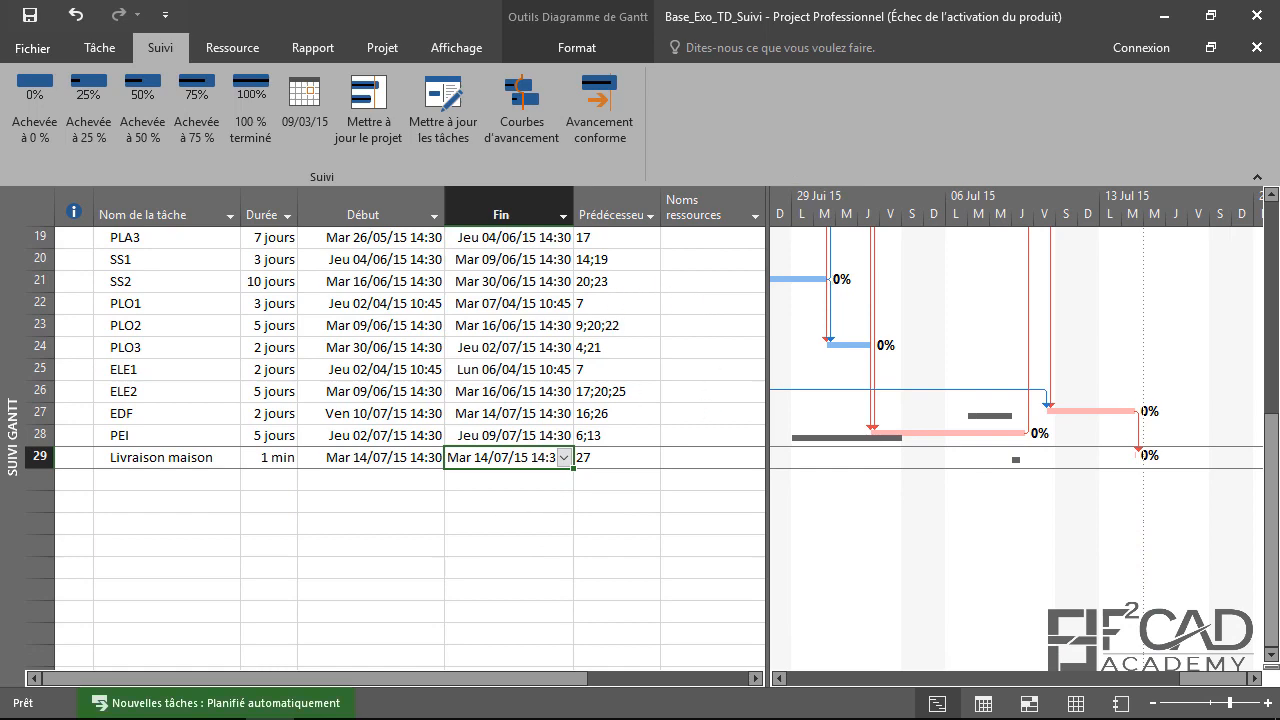
pyautogui.click(367, 714)
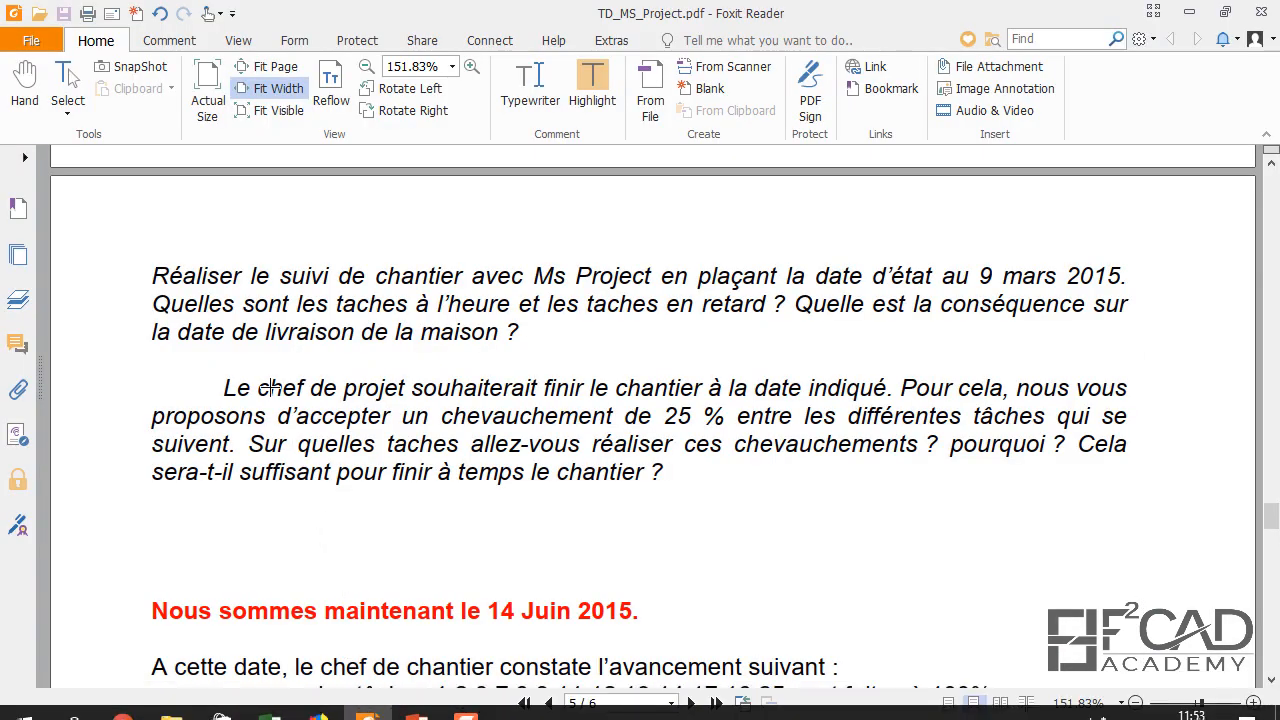
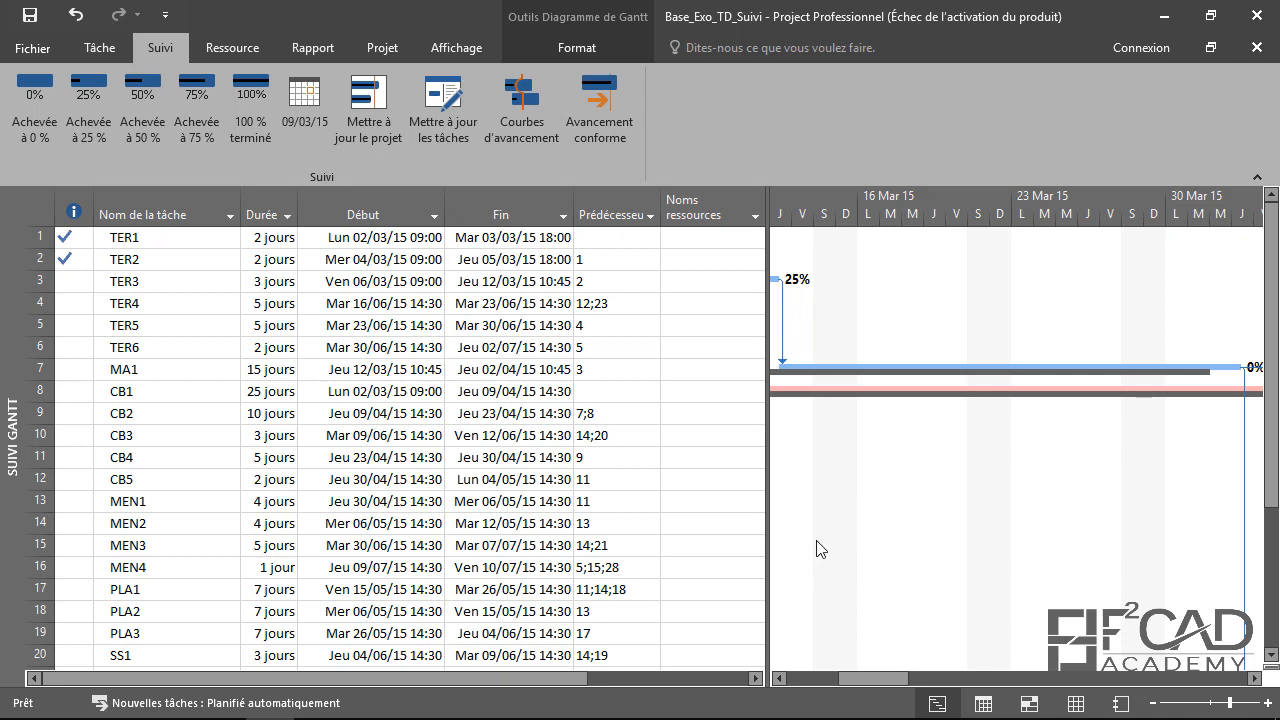
# Locate task CB1 on the Gantt timeline, then look up the Charpente bois tasks in the exercise PDF's task table
pyautogui.moveTo(856, 679); pyautogui.dragTo(807, 682)
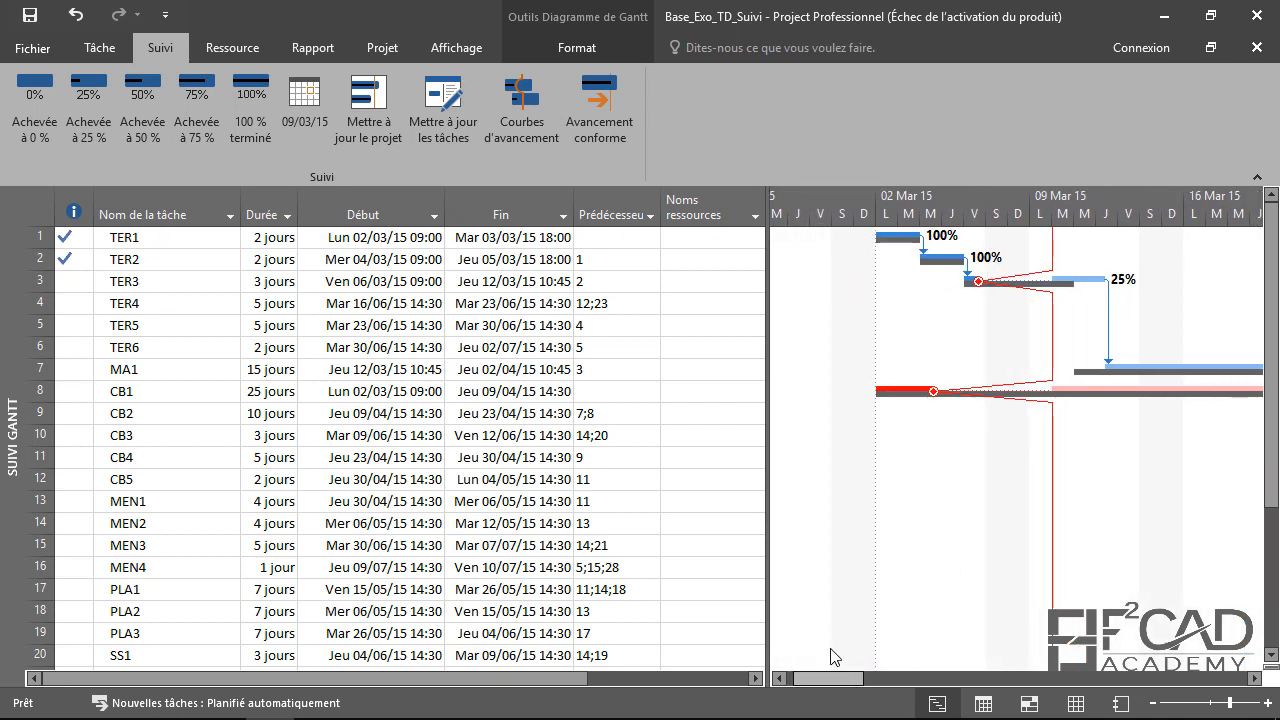
pyautogui.click(1049, 399)
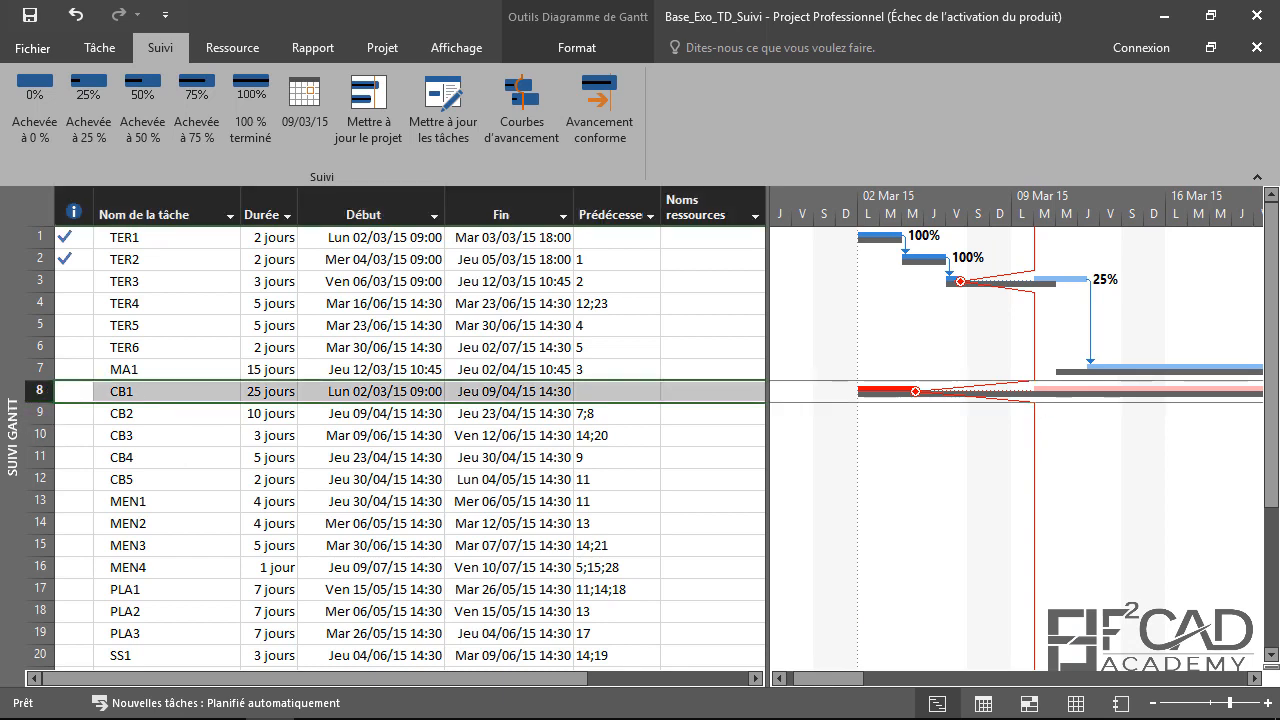
pyautogui.moveTo(376, 682)
pyautogui.moveTo(367, 708)
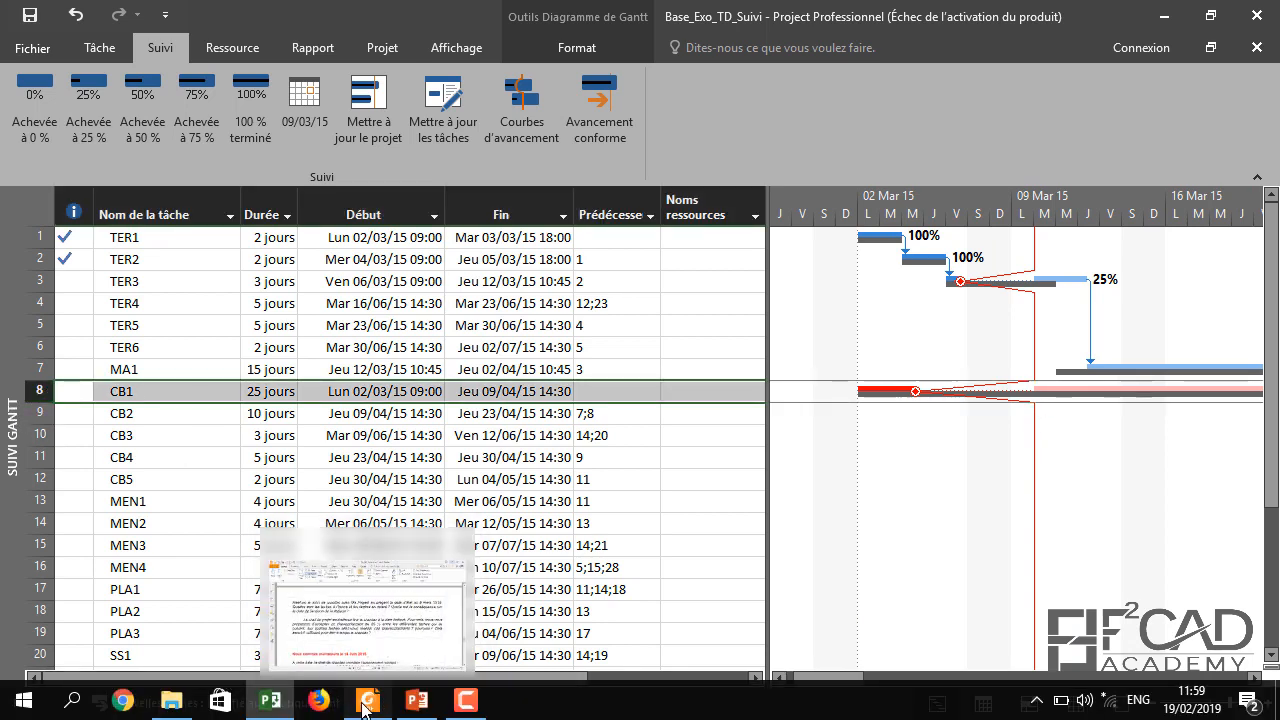
pyautogui.click(410, 580)
pyautogui.scroll(15, 420, 529)
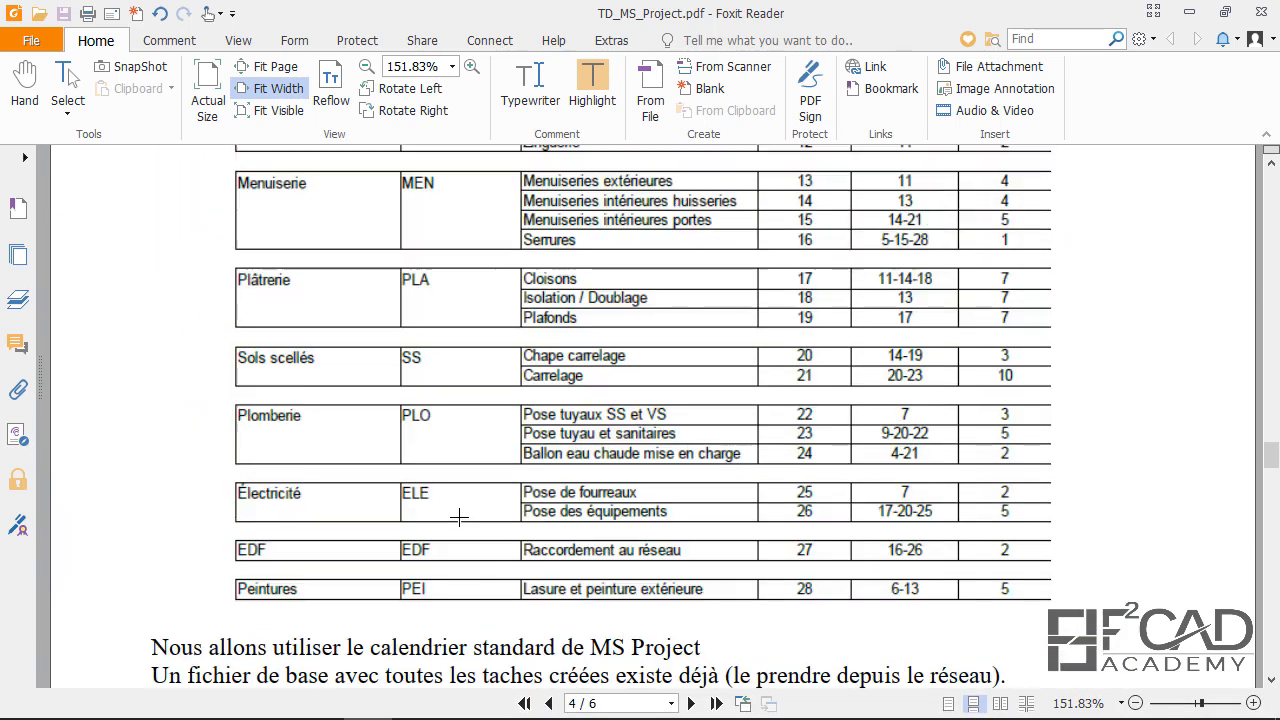
pyautogui.scroll(3, 456, 505)
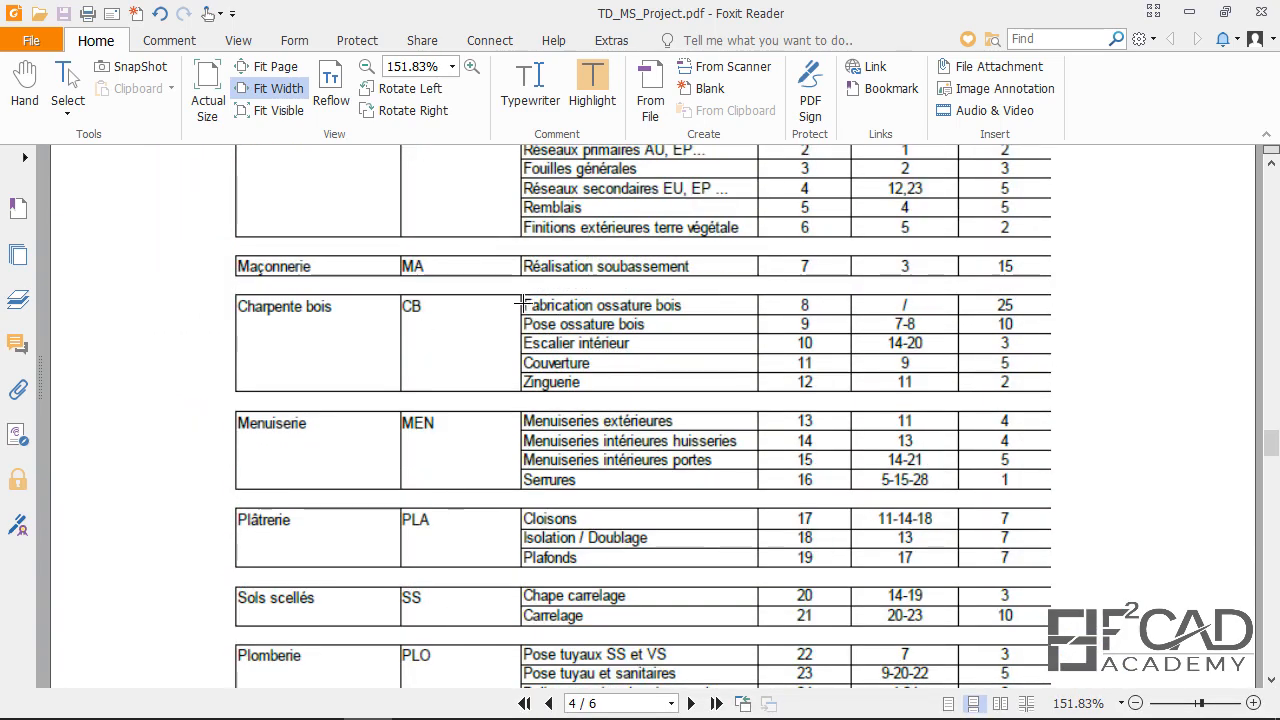
pyautogui.moveTo(220, 705)
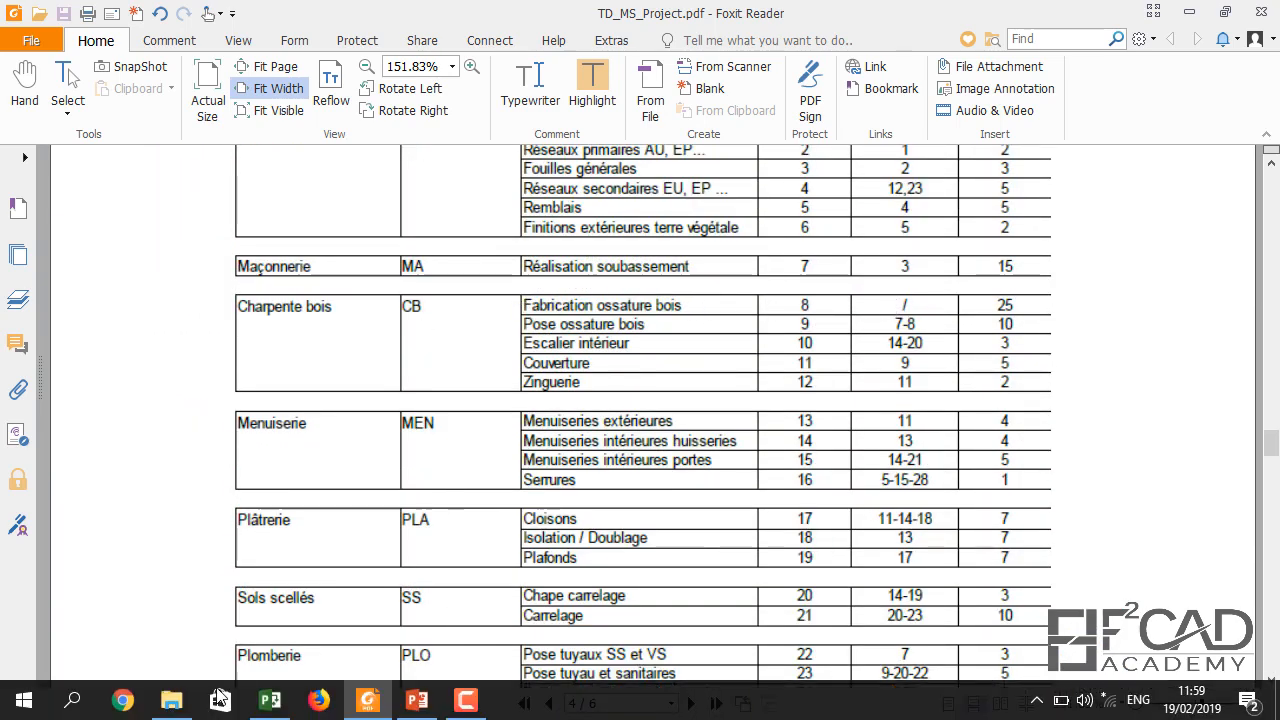
# Return to Project to examine the link between CB1 and CB2, comparing both tasks with their descriptions in the exercise PDF
pyautogui.click(260, 706)
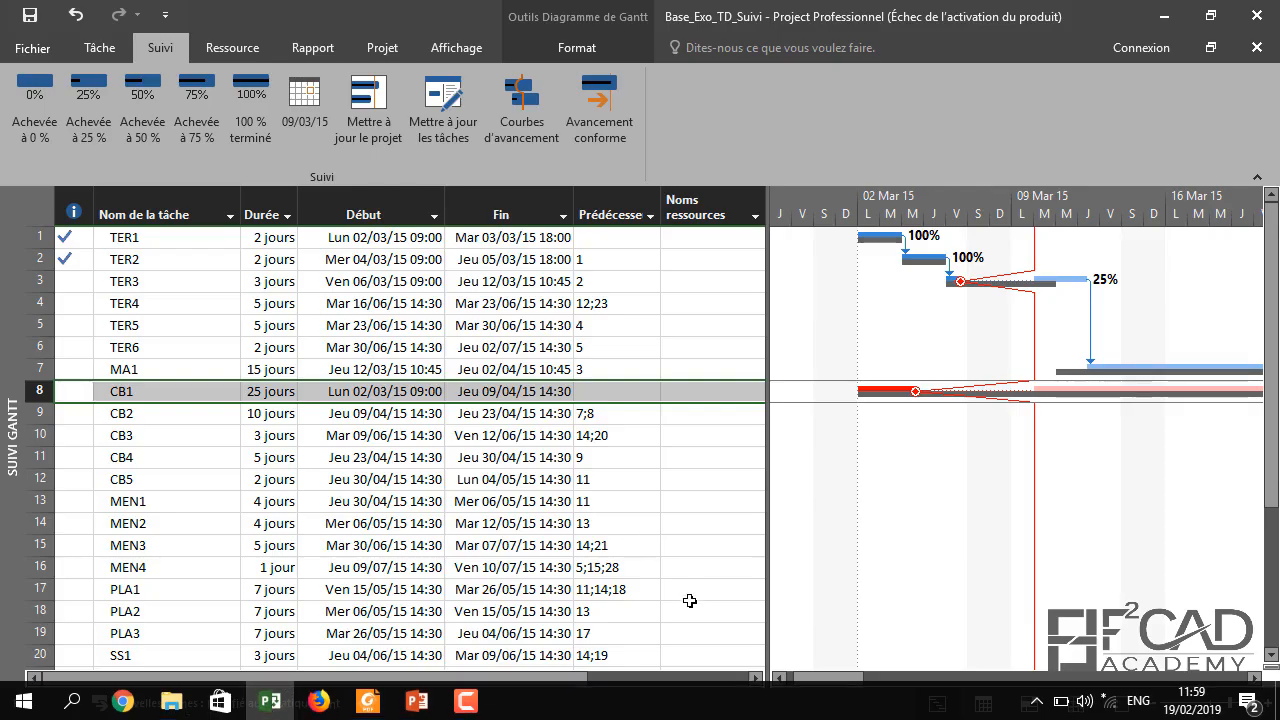
pyautogui.click(173, 412)
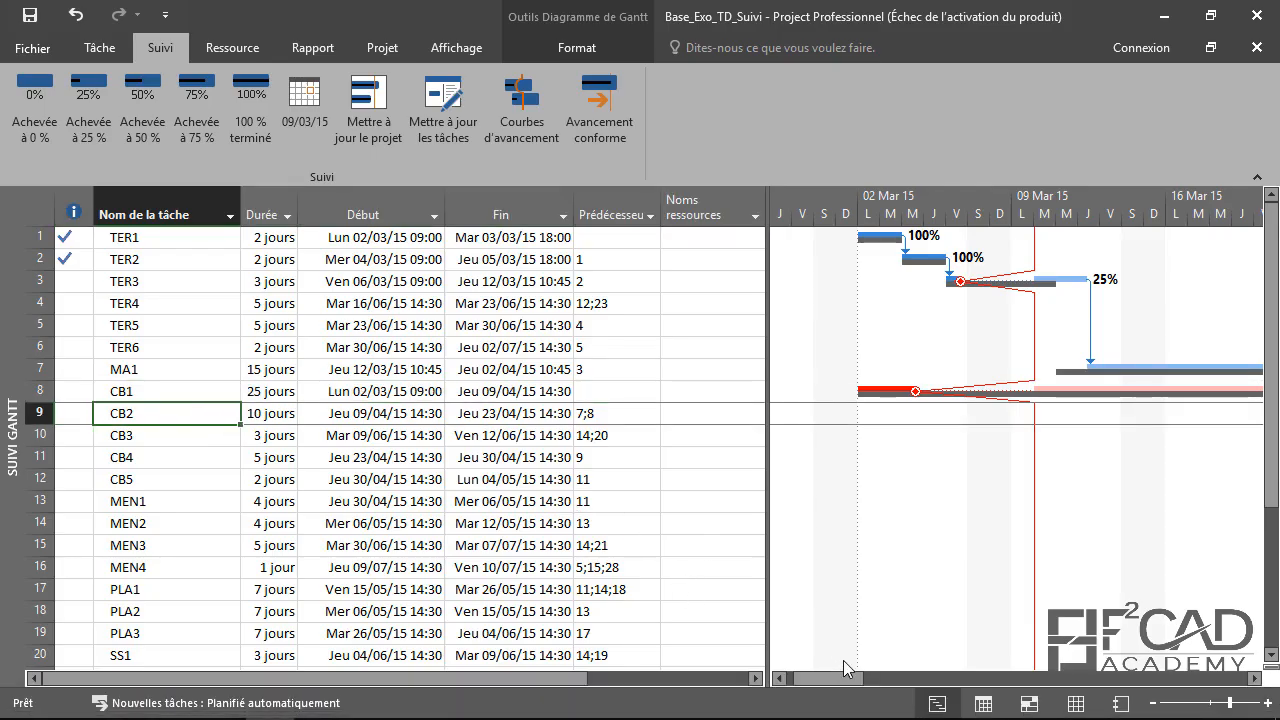
pyautogui.moveTo(833, 678); pyautogui.dragTo(938, 678)
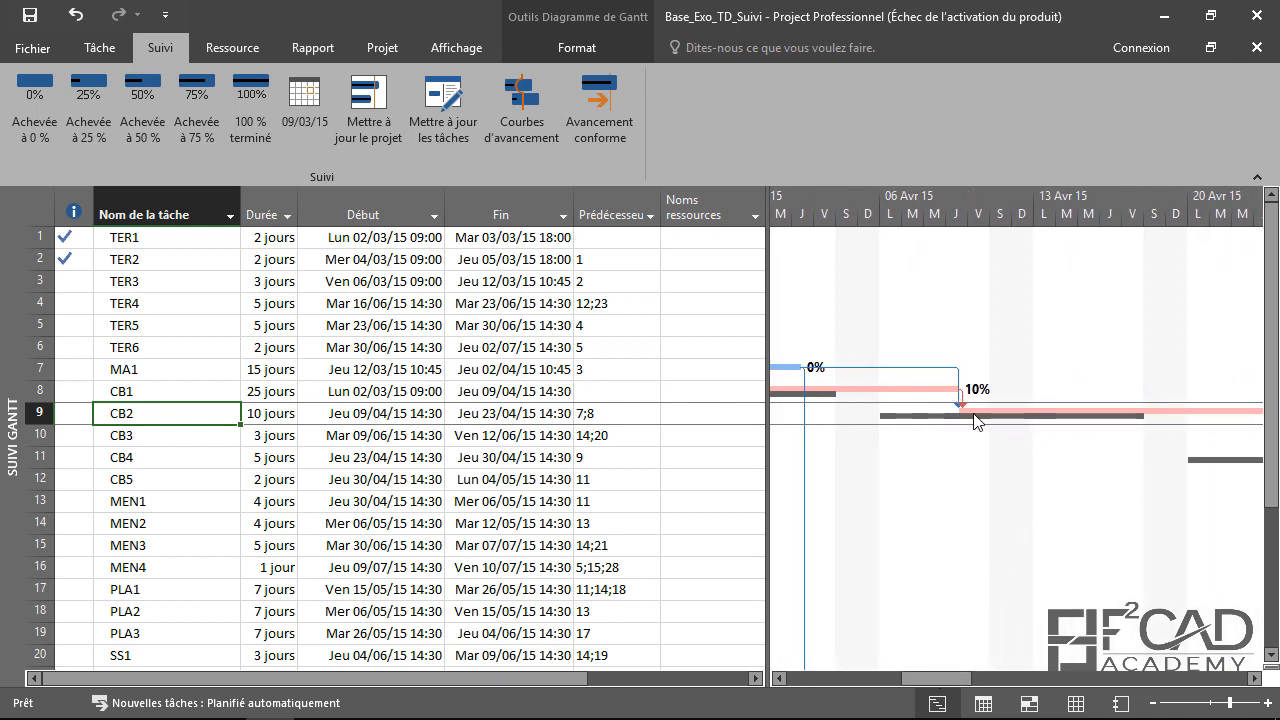
pyautogui.click(368, 705)
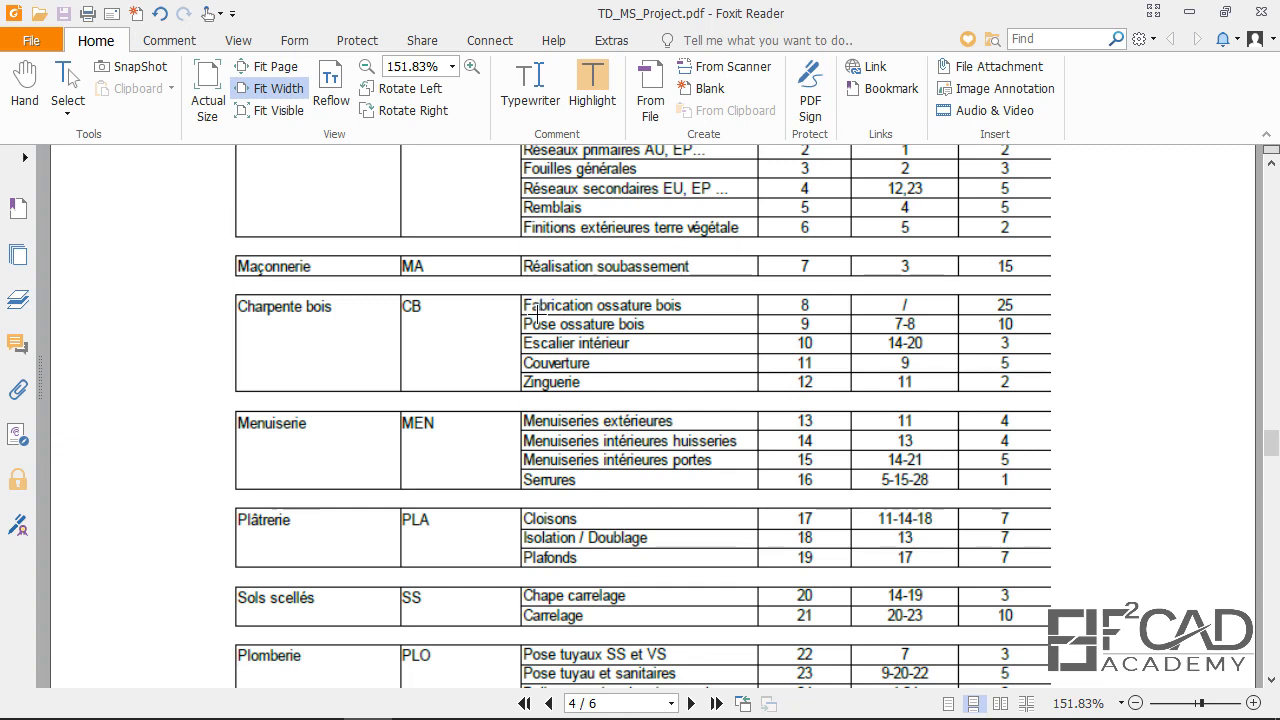
pyautogui.click(1173, 20)
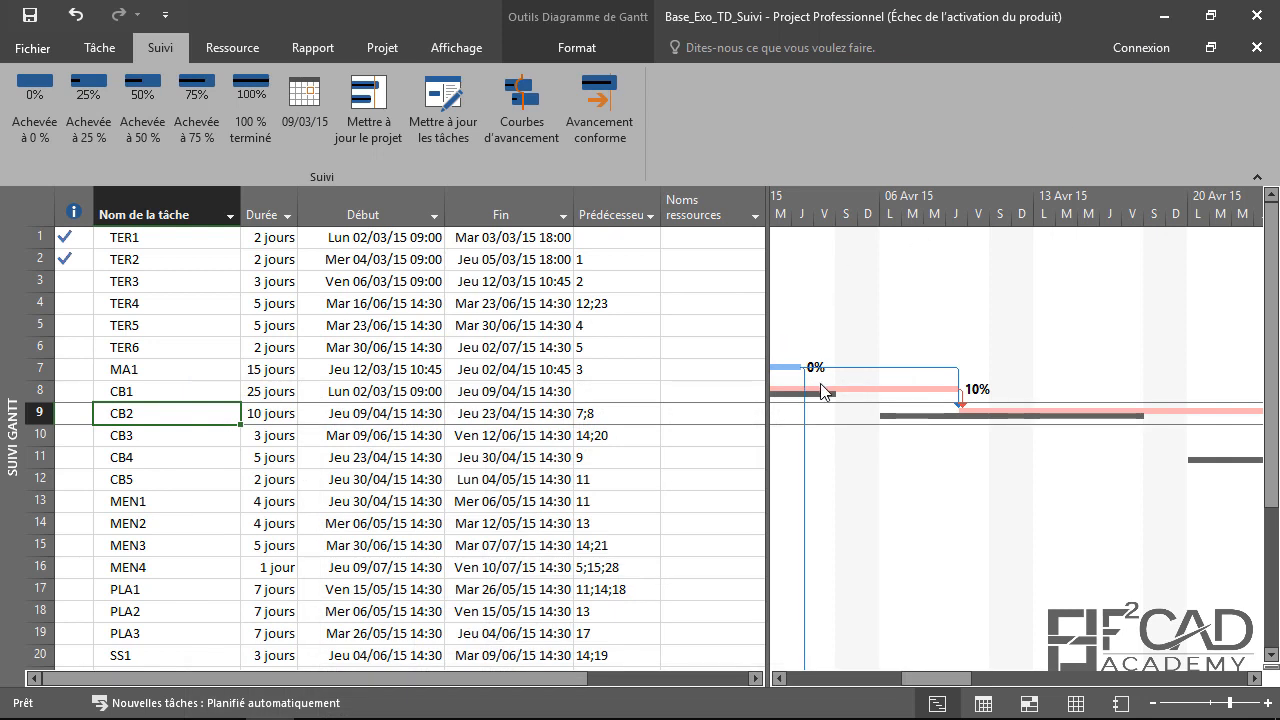
# Compare the consecutive tasks CB1 and CB2 in the task table as candidates for an overlap
pyautogui.click(175, 397)
pyautogui.click(184, 414)
pyautogui.click(227, 391)
pyautogui.click(219, 404)
pyautogui.click(208, 390)
pyautogui.click(211, 406)
pyautogui.click(207, 397)
pyautogui.click(207, 410)
pyautogui.click(180, 398)
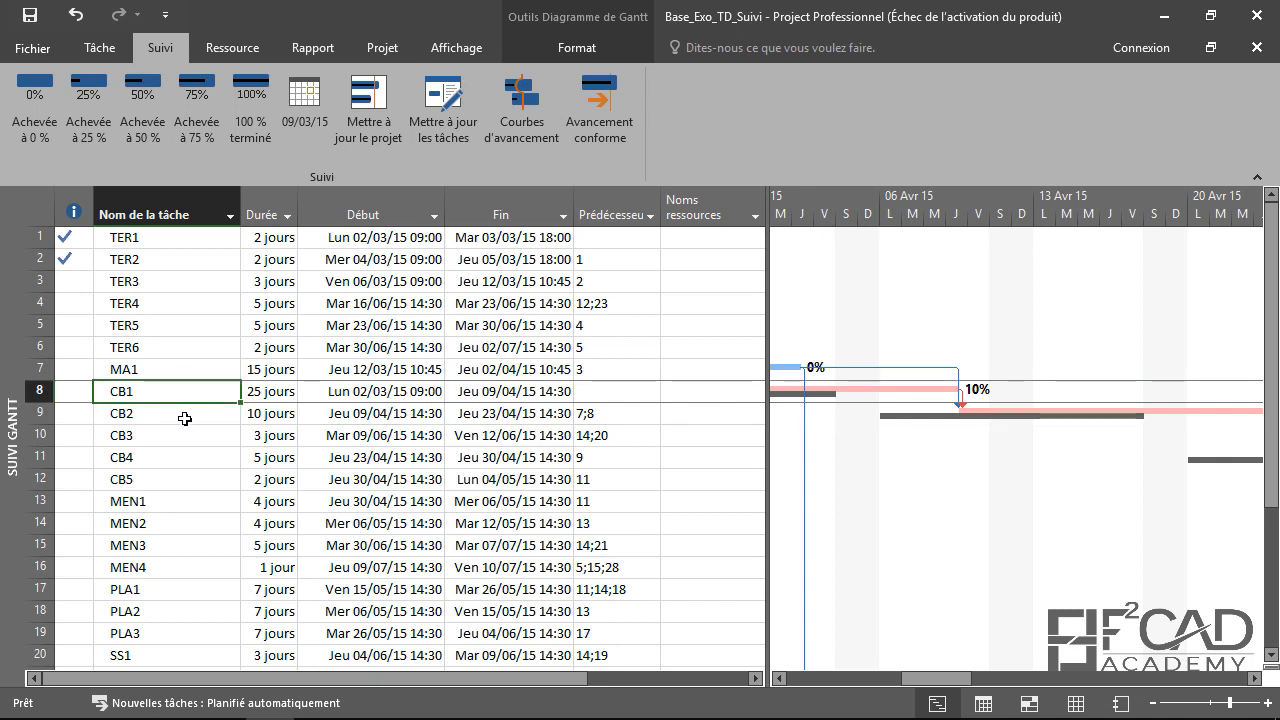
pyautogui.click(185, 416)
pyautogui.click(180, 388)
pyautogui.click(184, 412)
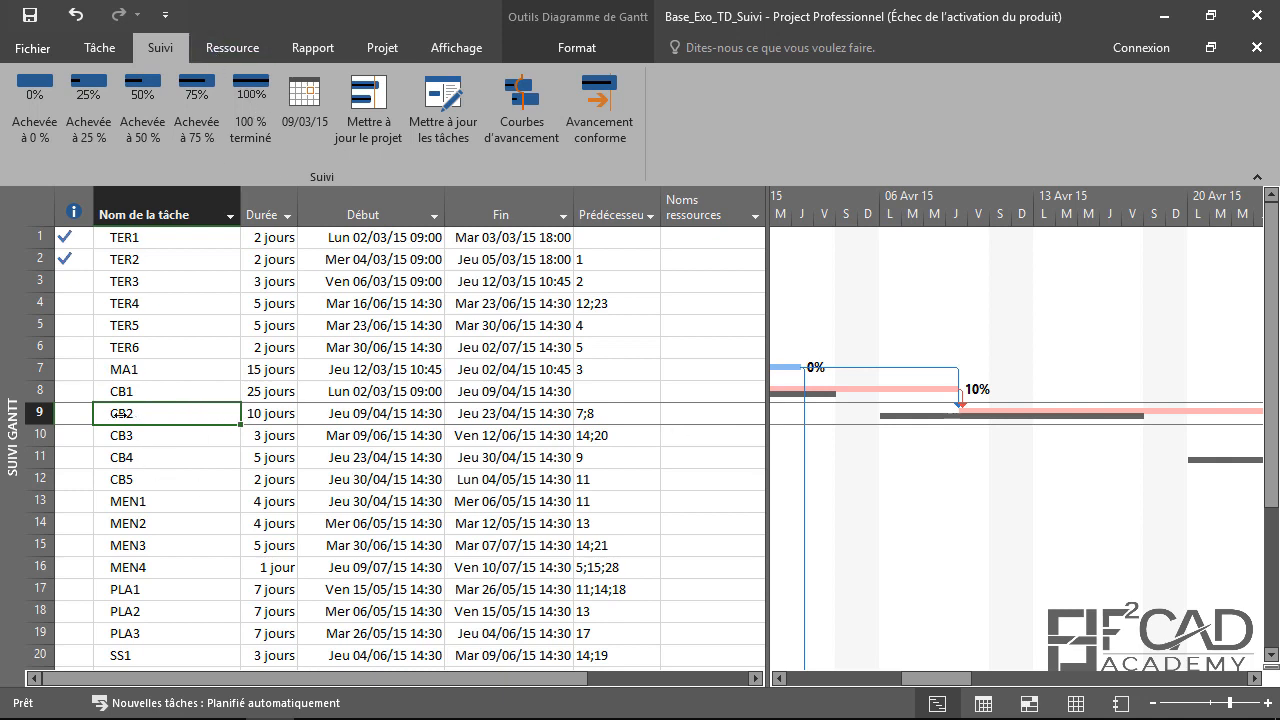
# Open the task information for CB2 and show its list of predecessors
pyautogui.click(105, 48)
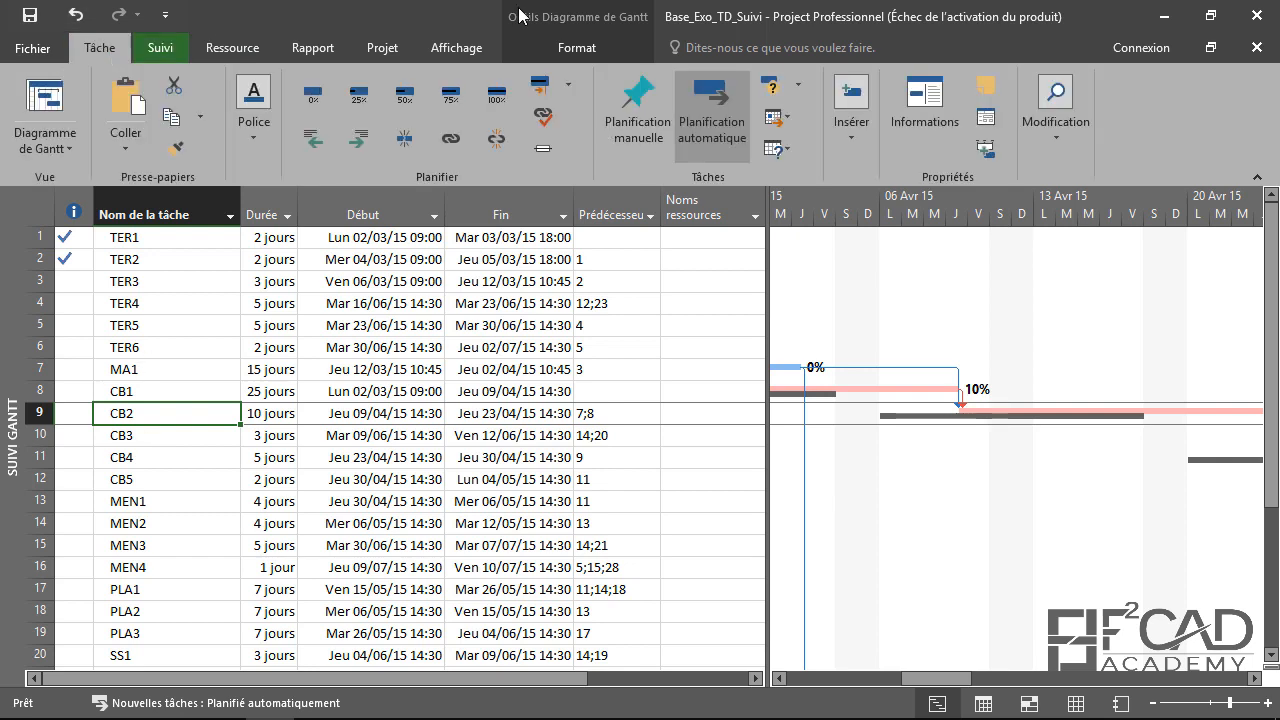
pyautogui.click(931, 101)
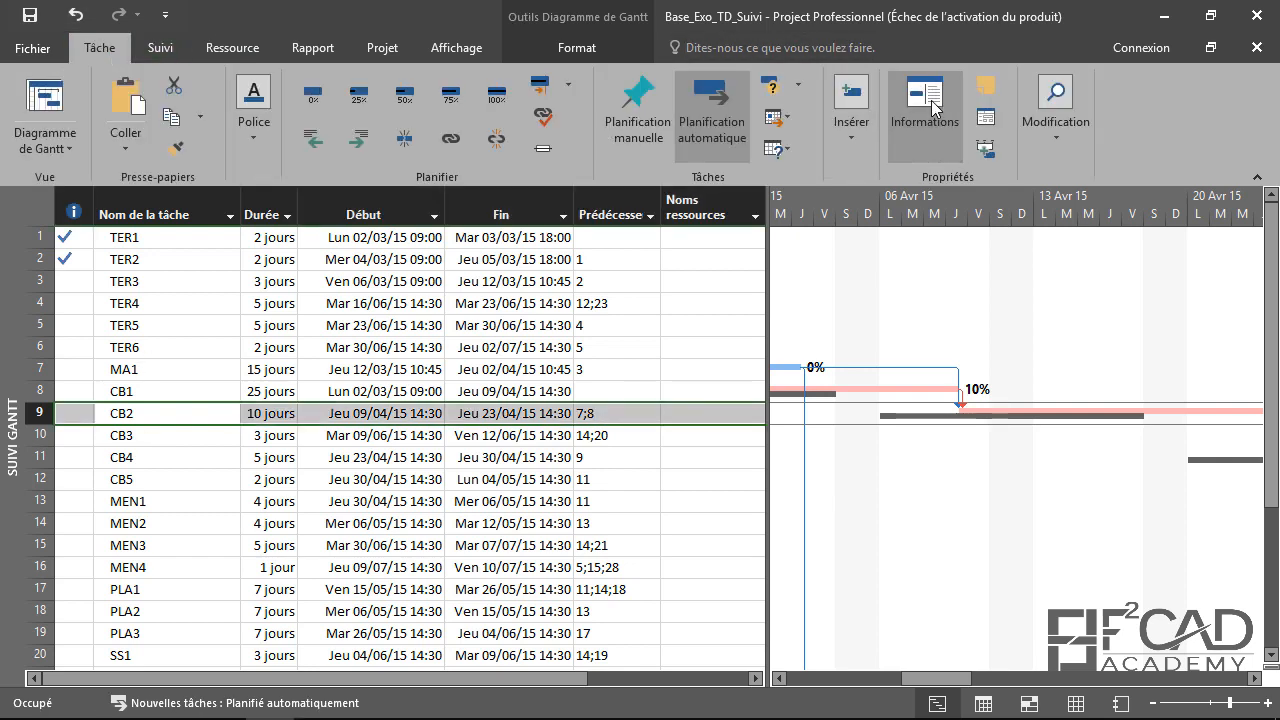
pyautogui.click(993, 168)
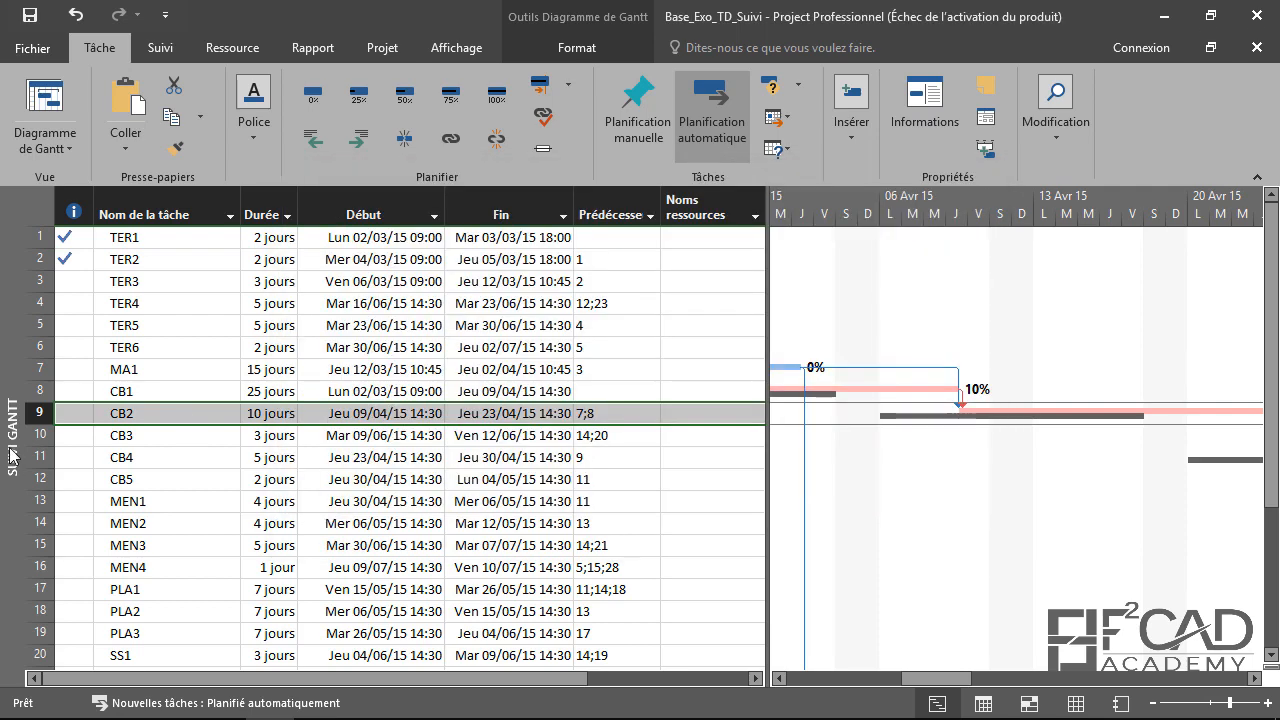
pyautogui.click(115, 413)
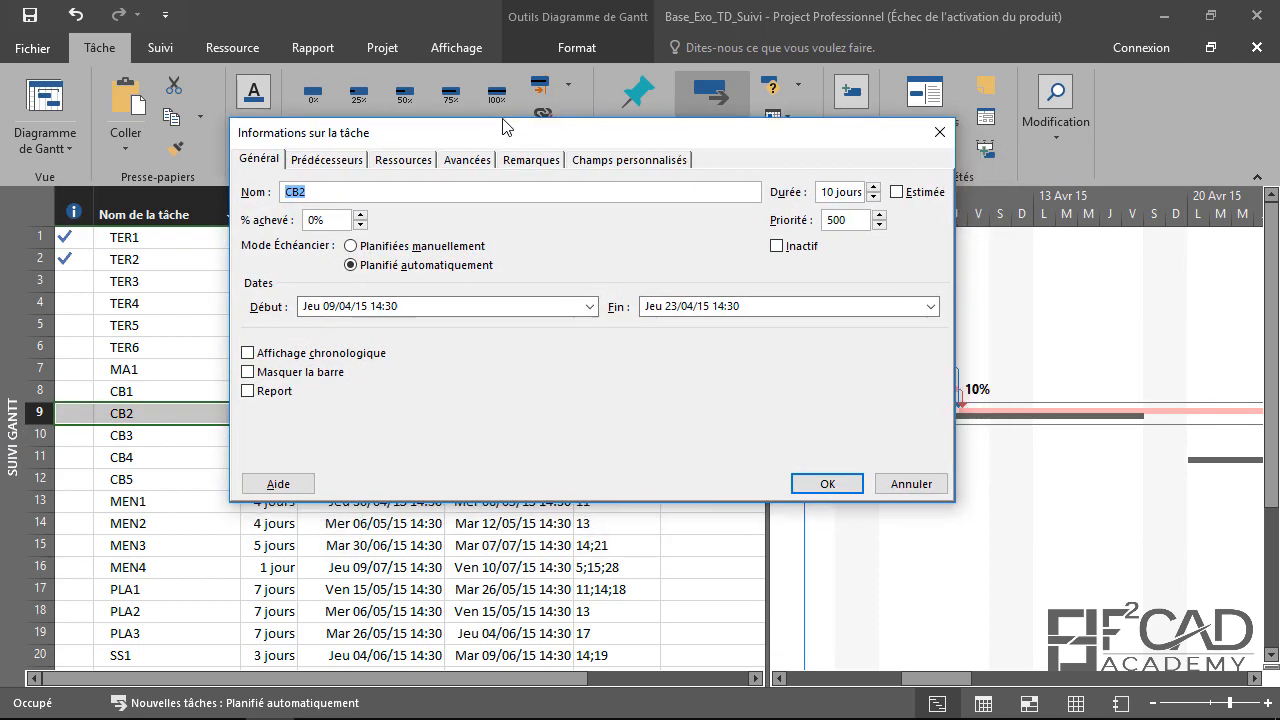
pyautogui.moveTo(503, 126); pyautogui.dragTo(483, 92)
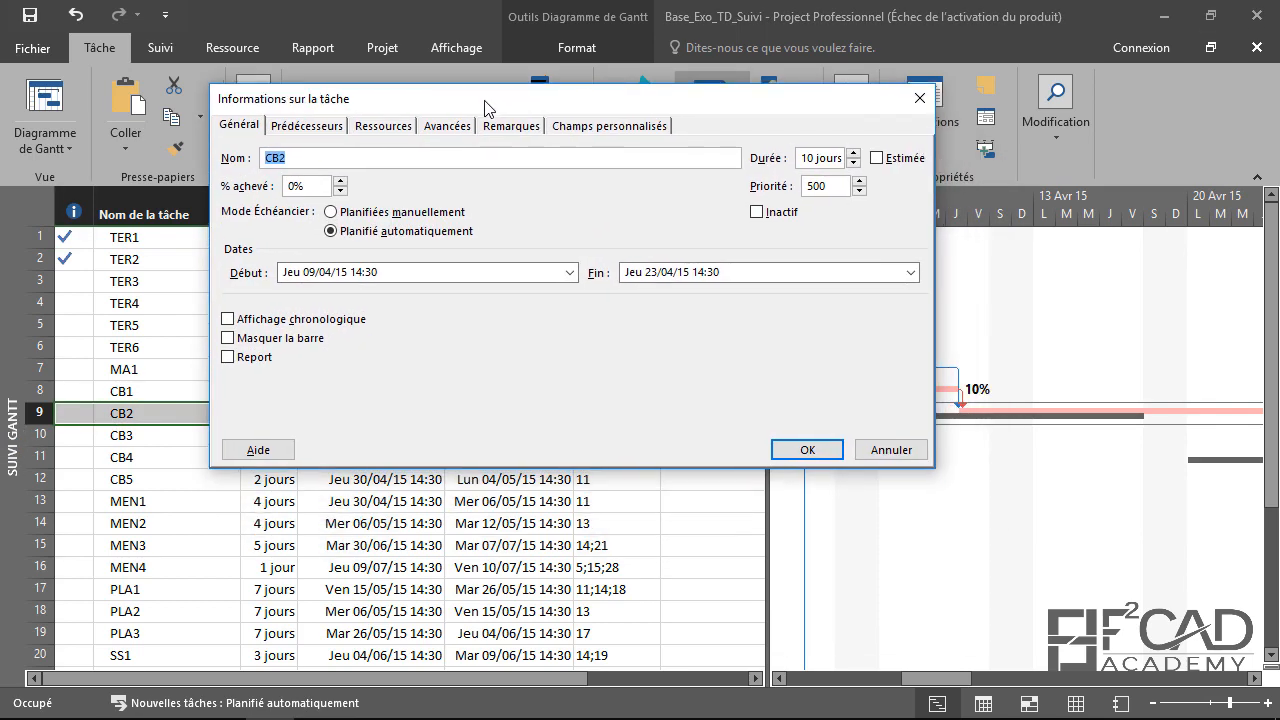
pyautogui.click(303, 130)
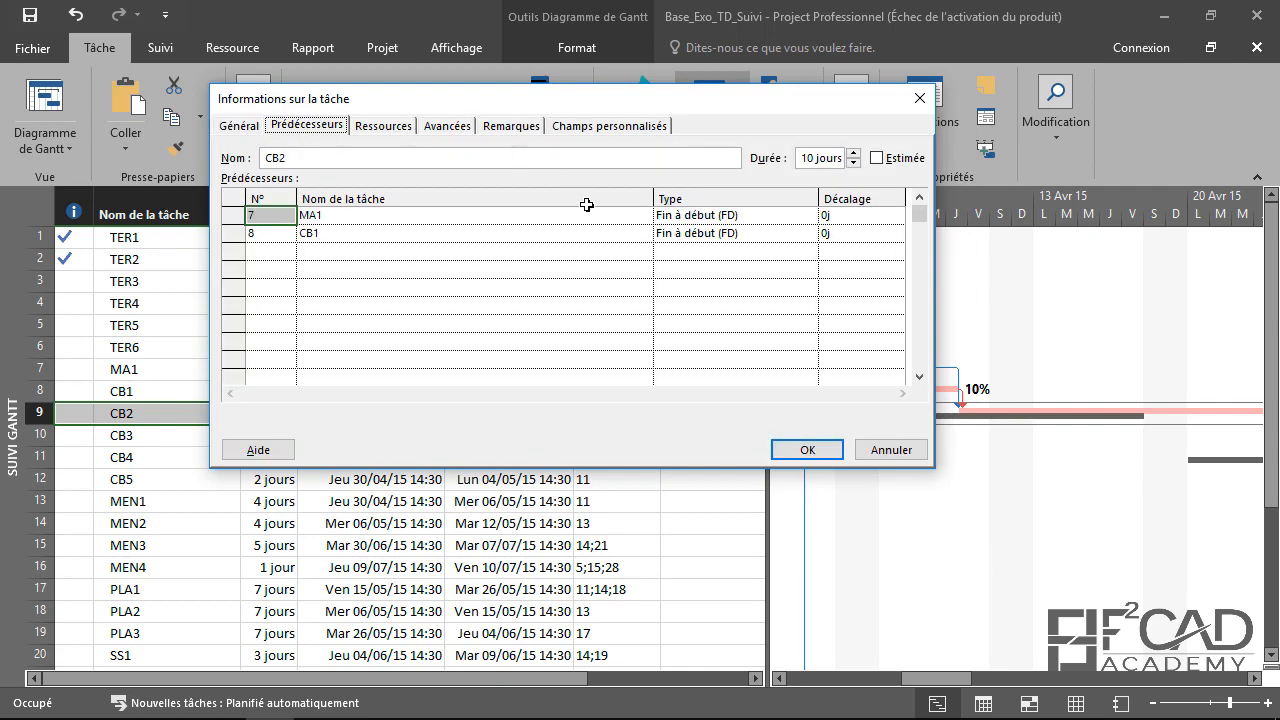
pyautogui.moveTo(478, 110); pyautogui.dragTo(693, 139)
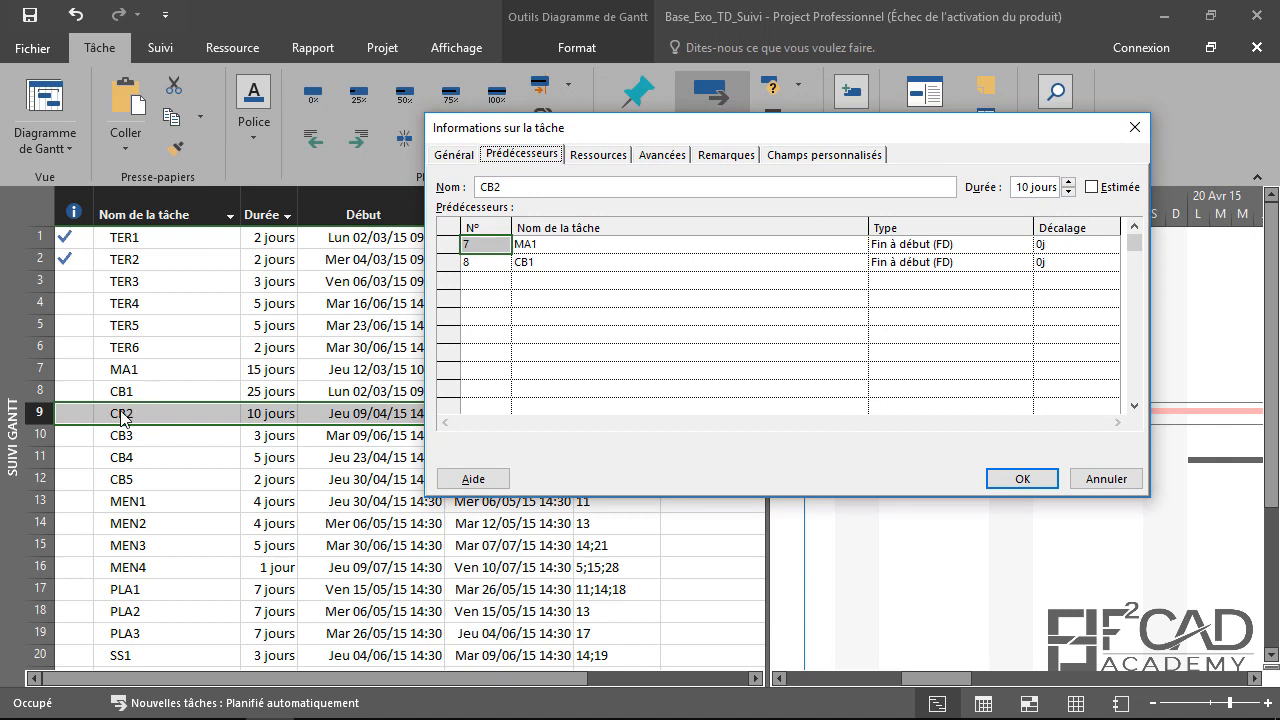
# Try to give CB2's predecessor CB1 a lag of -25%
pyautogui.click(531, 244)
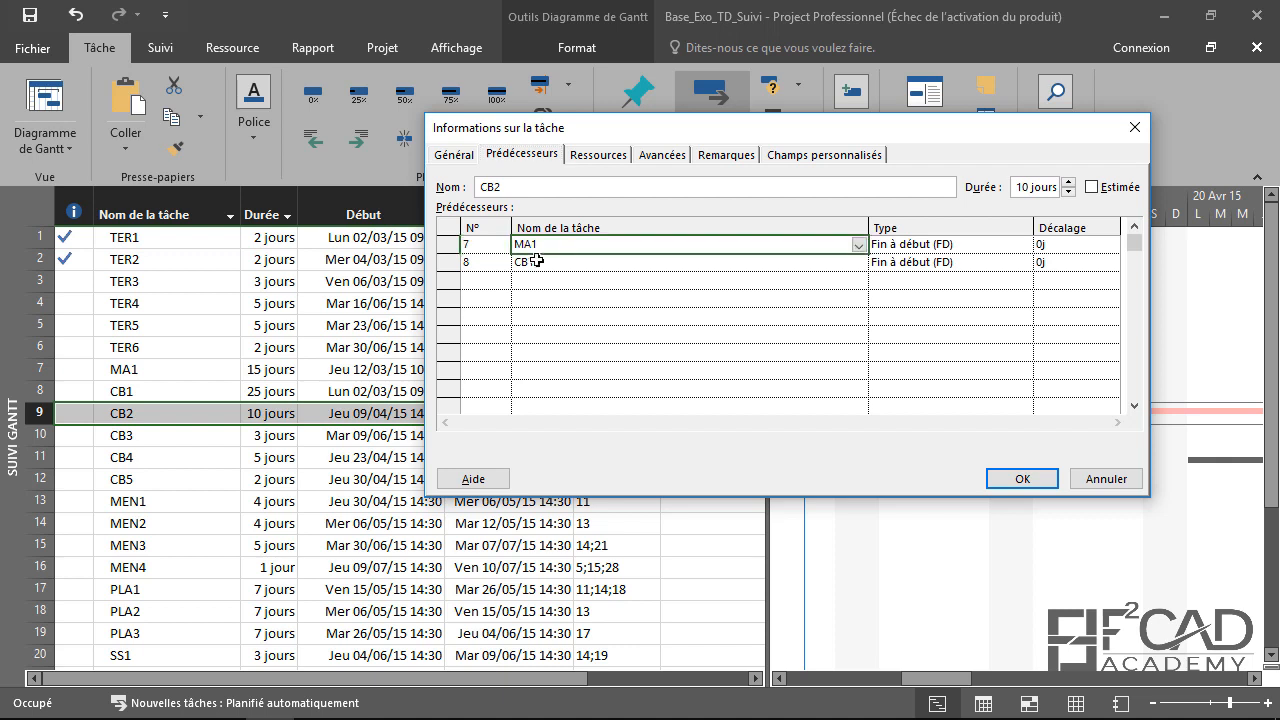
pyautogui.click(537, 263)
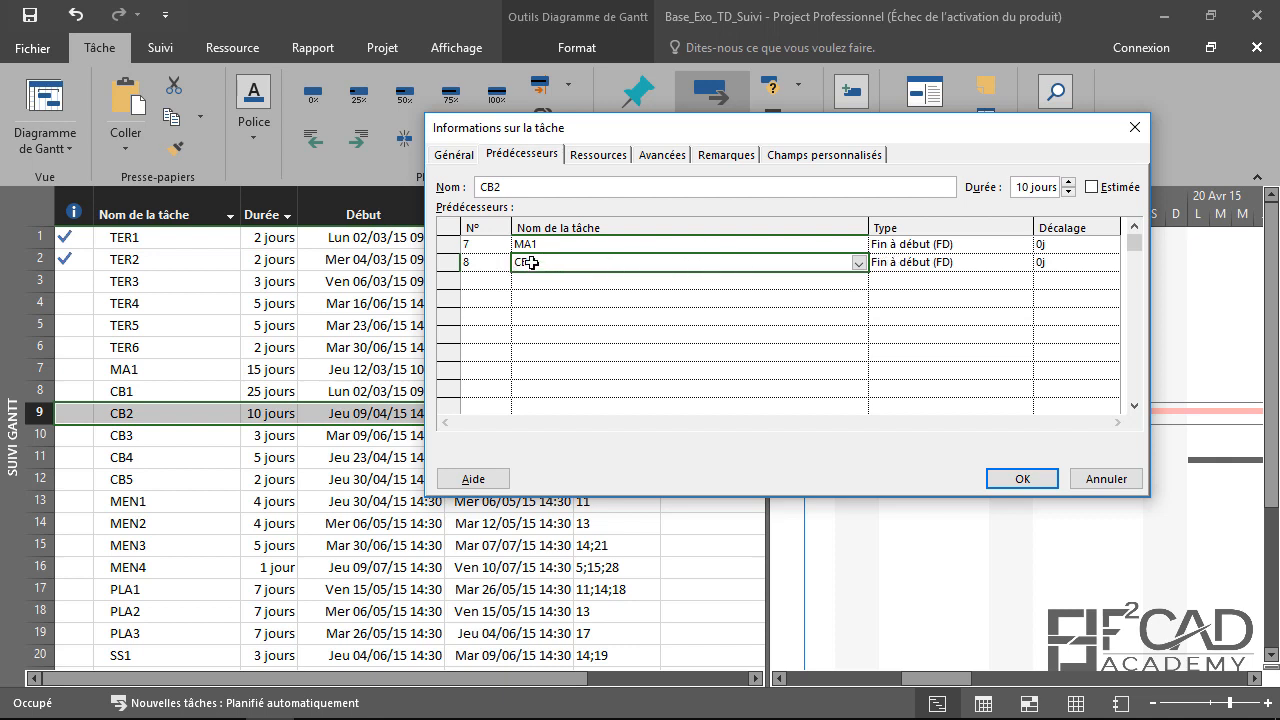
pyautogui.click(1086, 264)
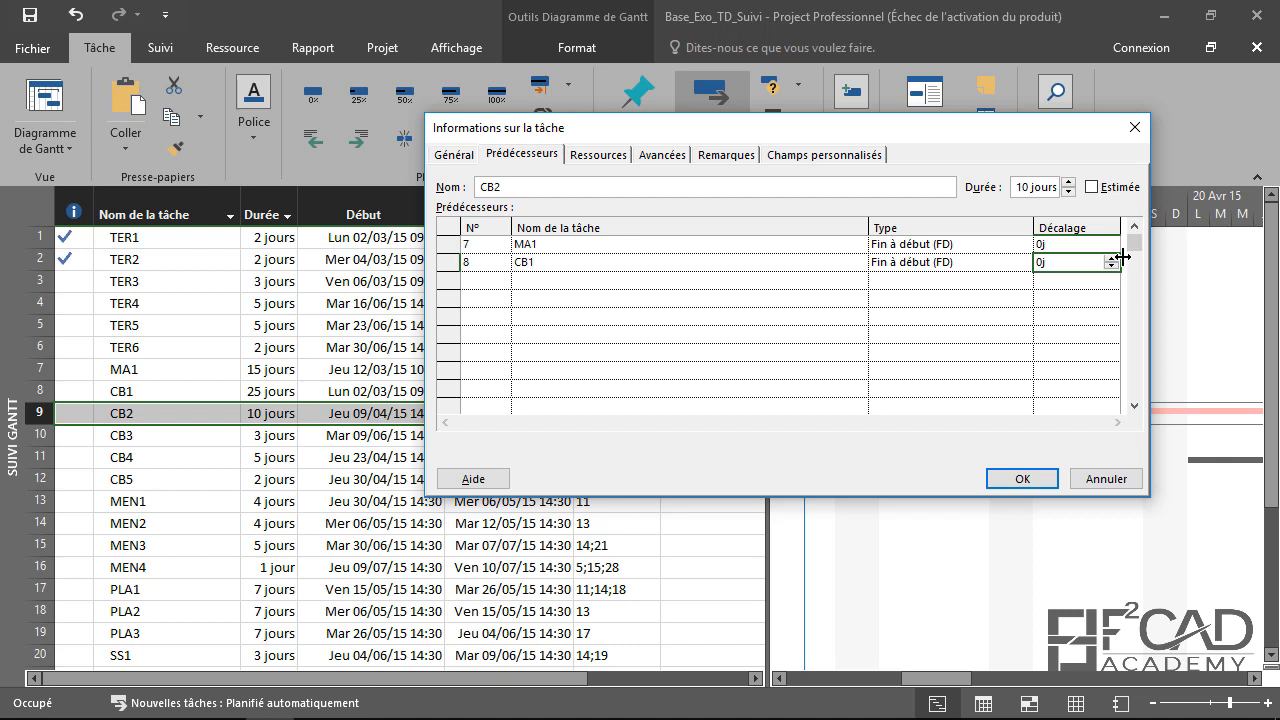
pyautogui.write('-25')
pyautogui.write('%')
# Switch to the exercise PDF in Foxit Reader, reread the 25 % overlap question, and return to Project
pyautogui.moveTo(466, 710)
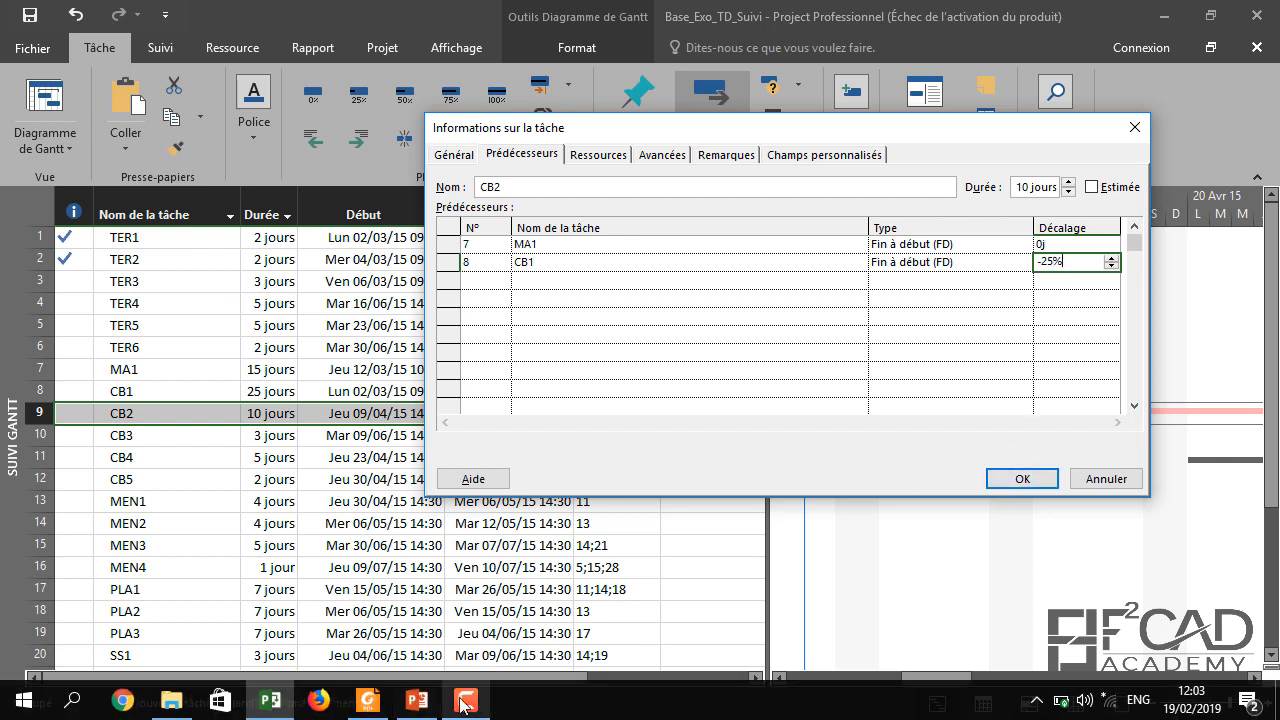
pyautogui.click(368, 700)
pyautogui.scroll(-10, 543, 465)
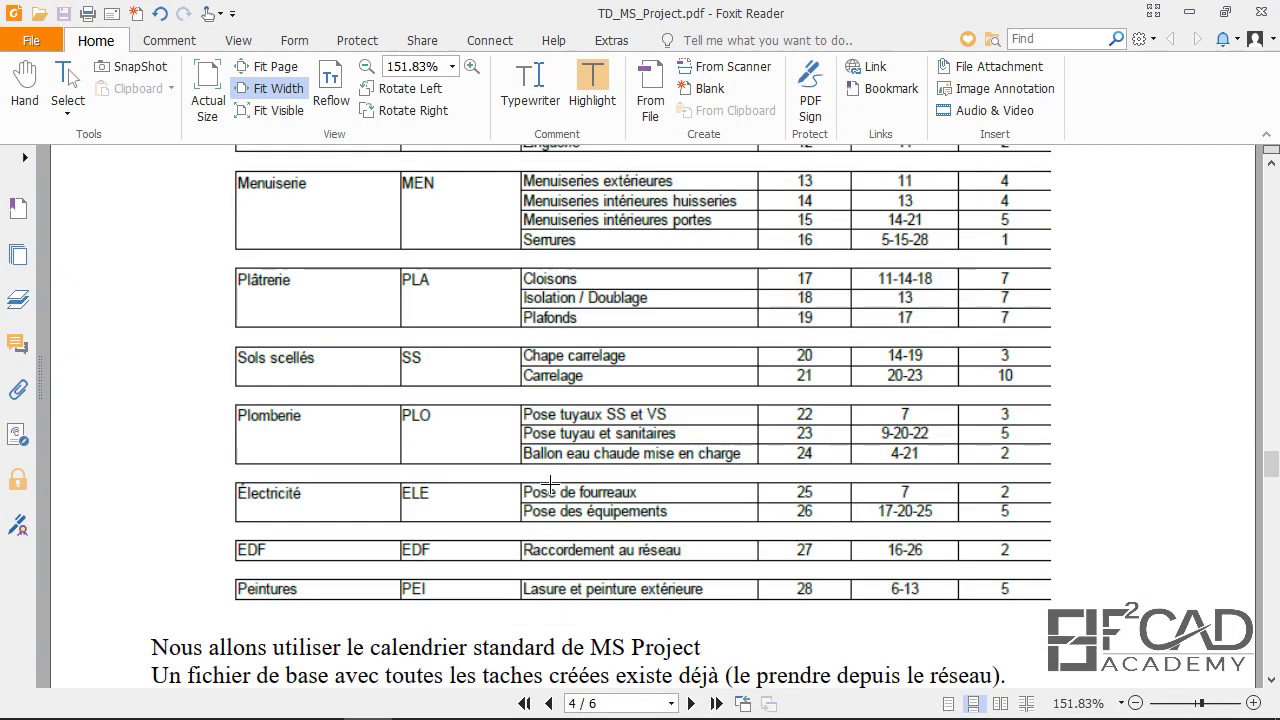
pyautogui.scroll(-10, 543, 465)
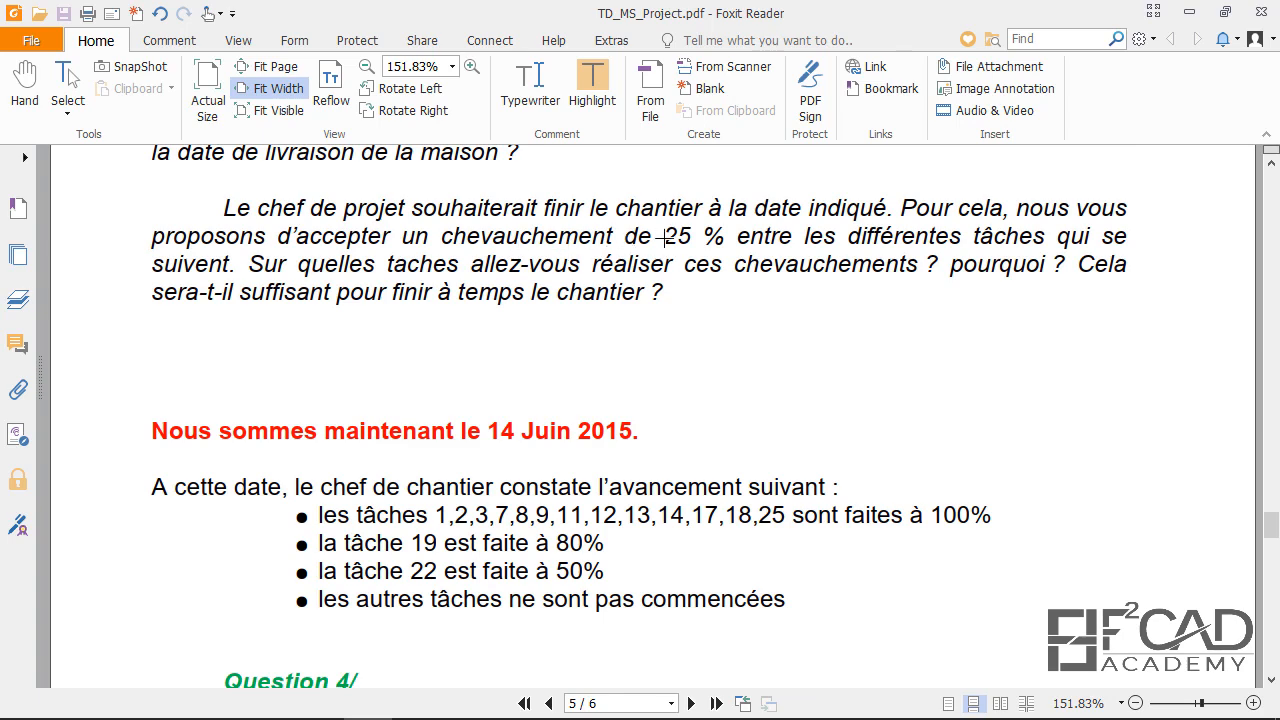
pyautogui.click(1189, 12)
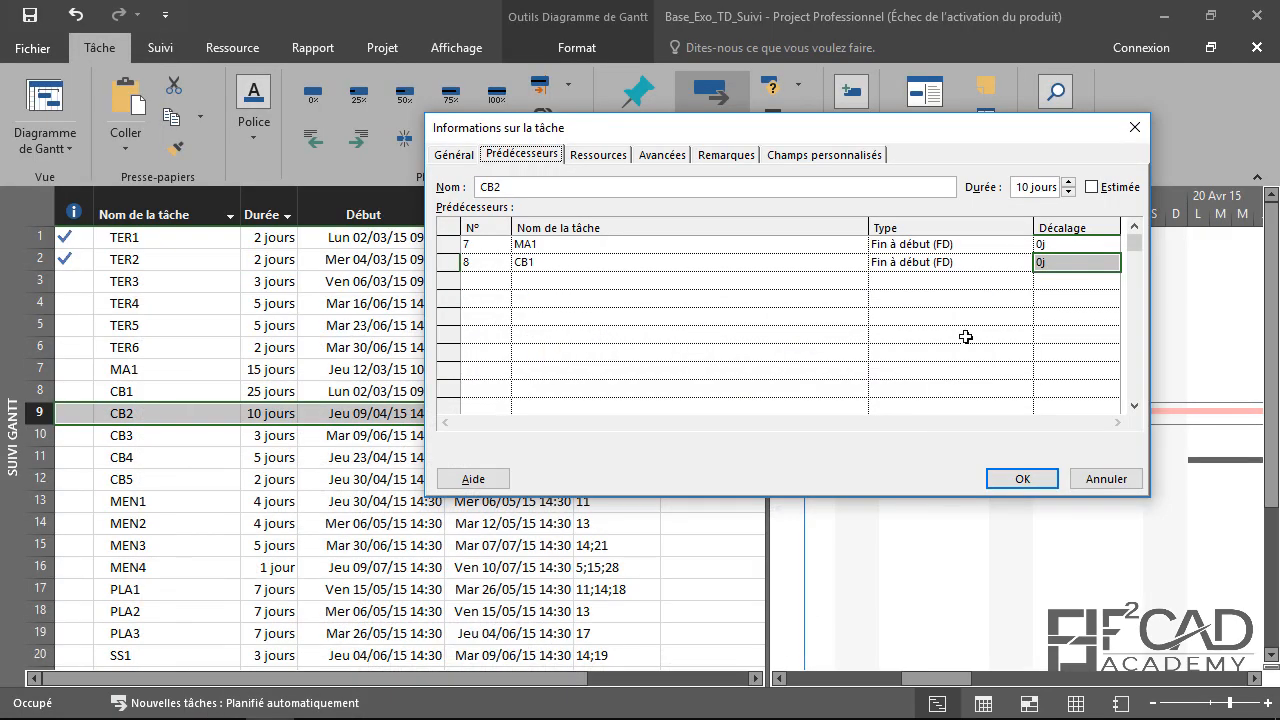
# Set the lag of CB2's predecessor CB1 to -25% and apply the task information
pyautogui.click(1078, 264)
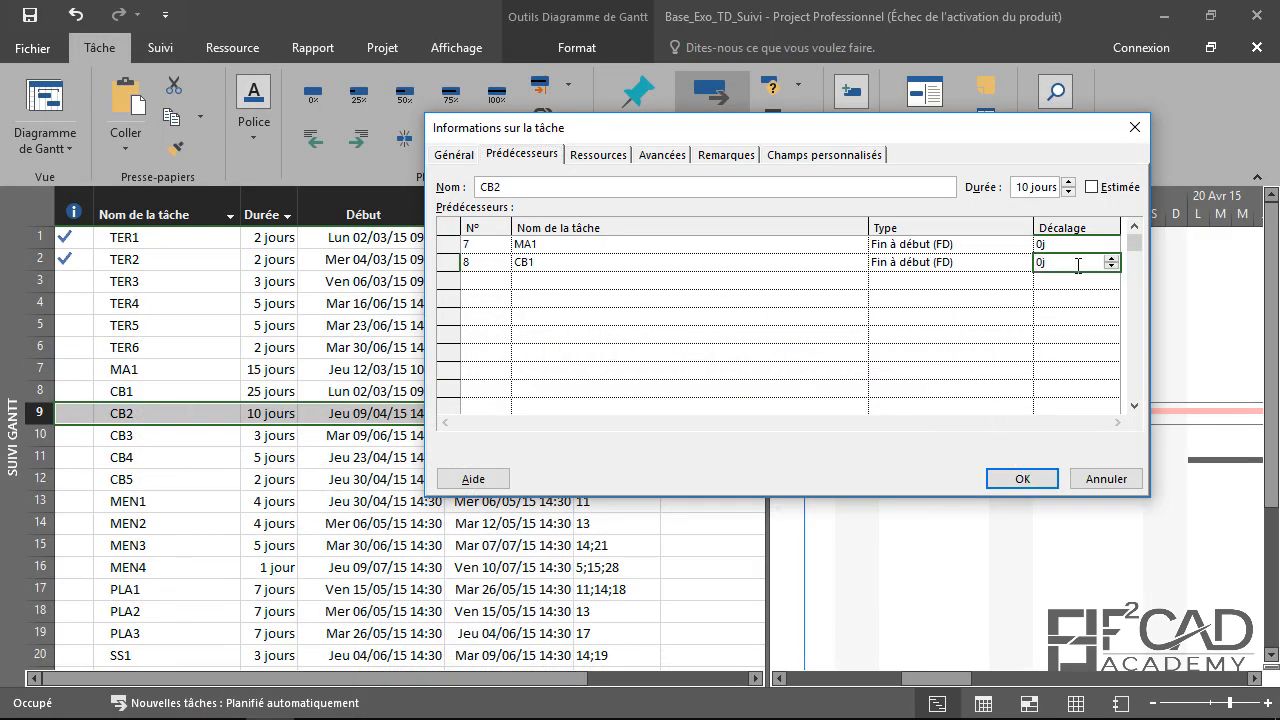
pyautogui.write('-25%')
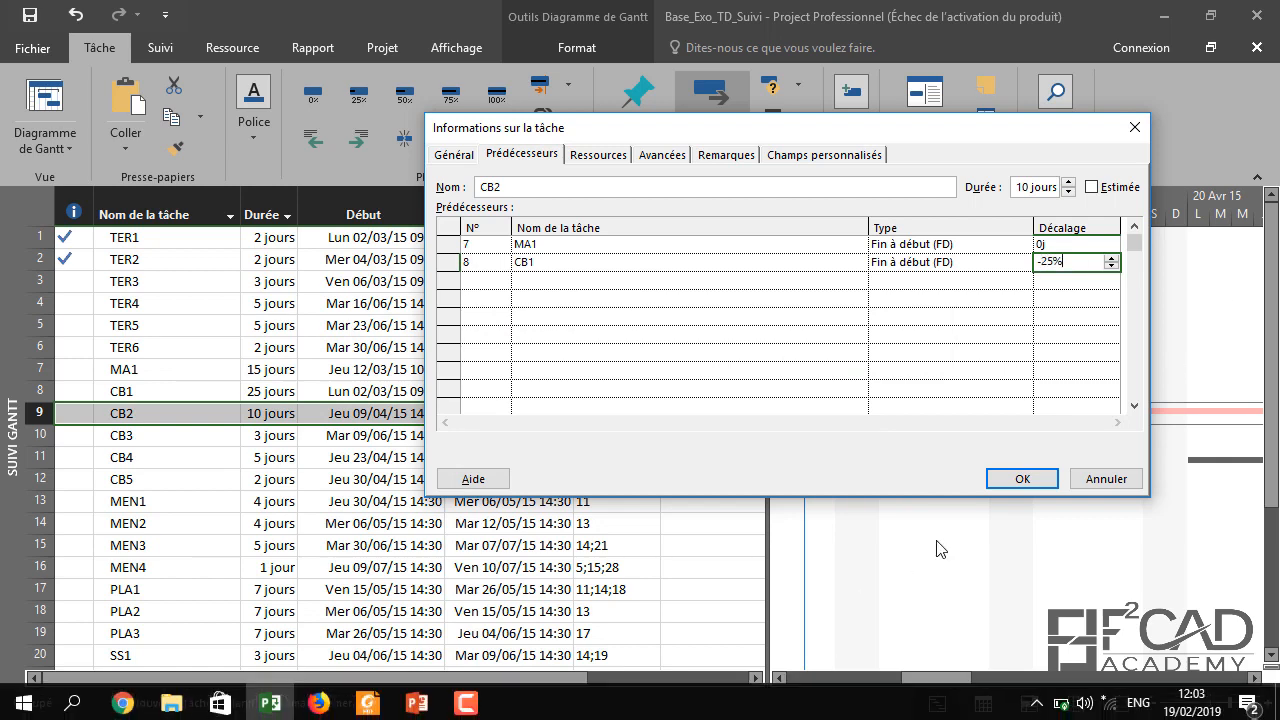
pyautogui.click(1013, 480)
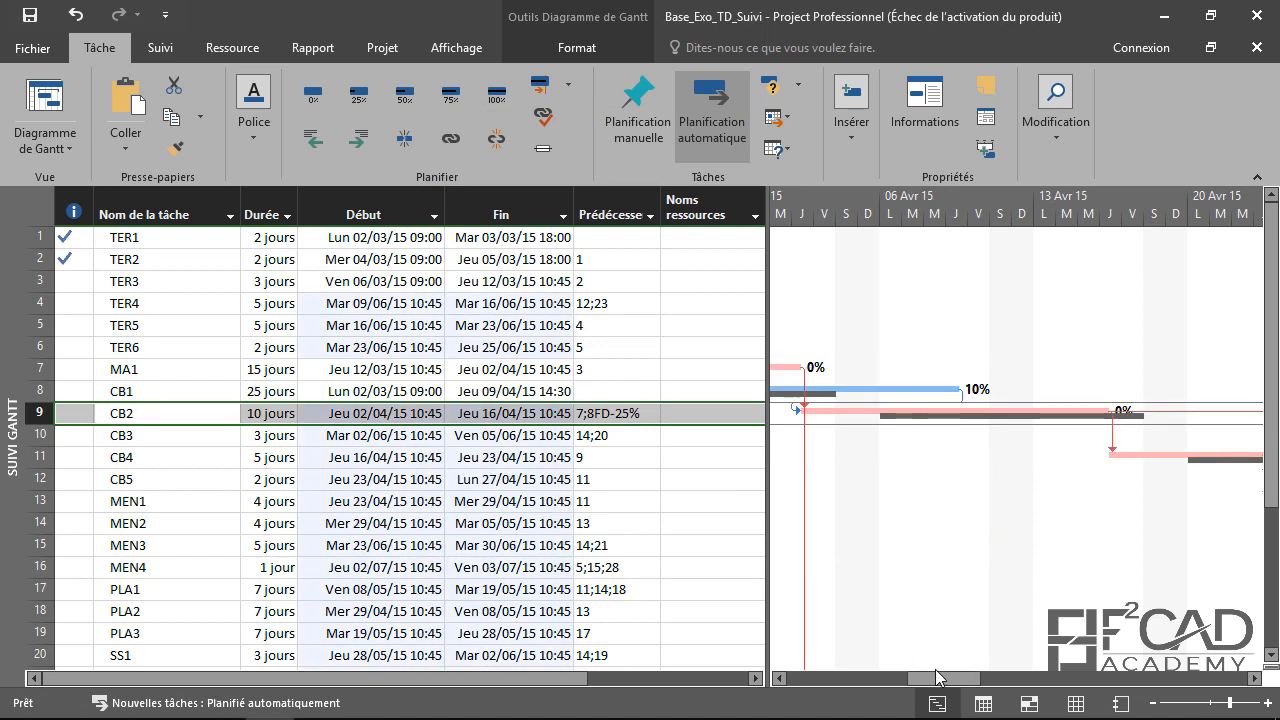
# Switch the baseline shown in the Gantt chart to Planning de référence 1
pyautogui.moveTo(930, 678); pyautogui.dragTo(913, 678)
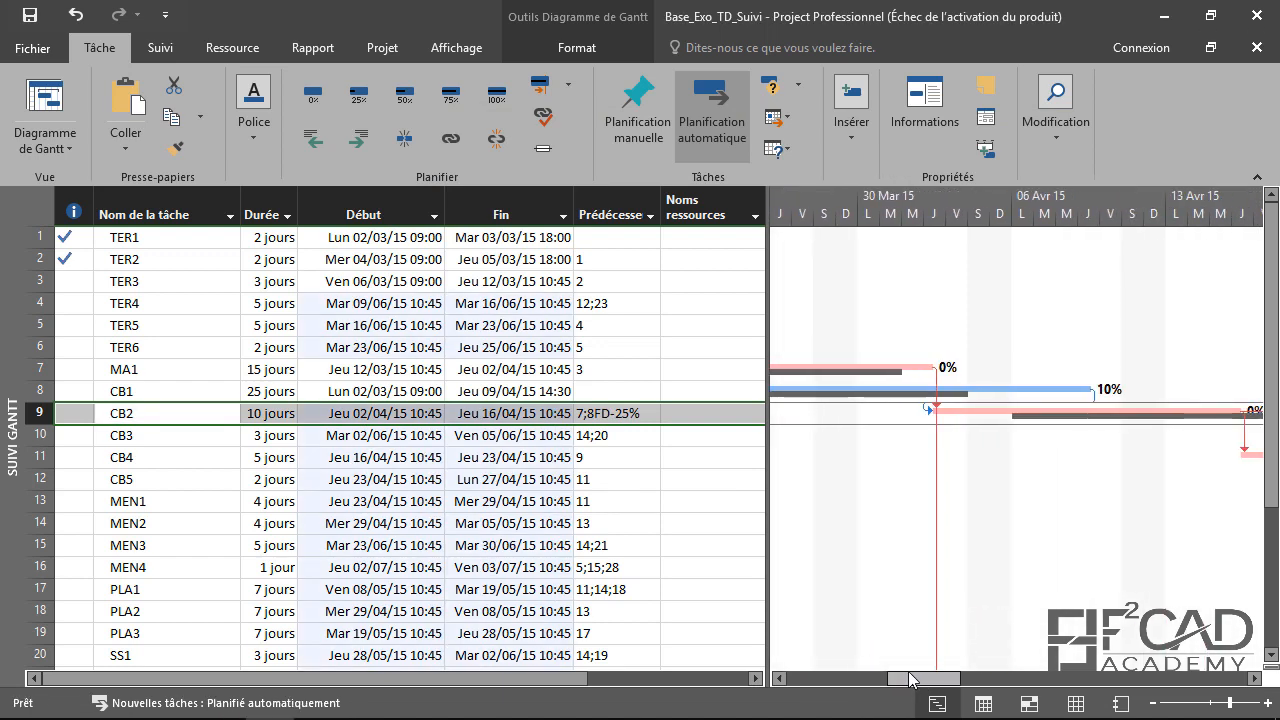
pyautogui.click(577, 48)
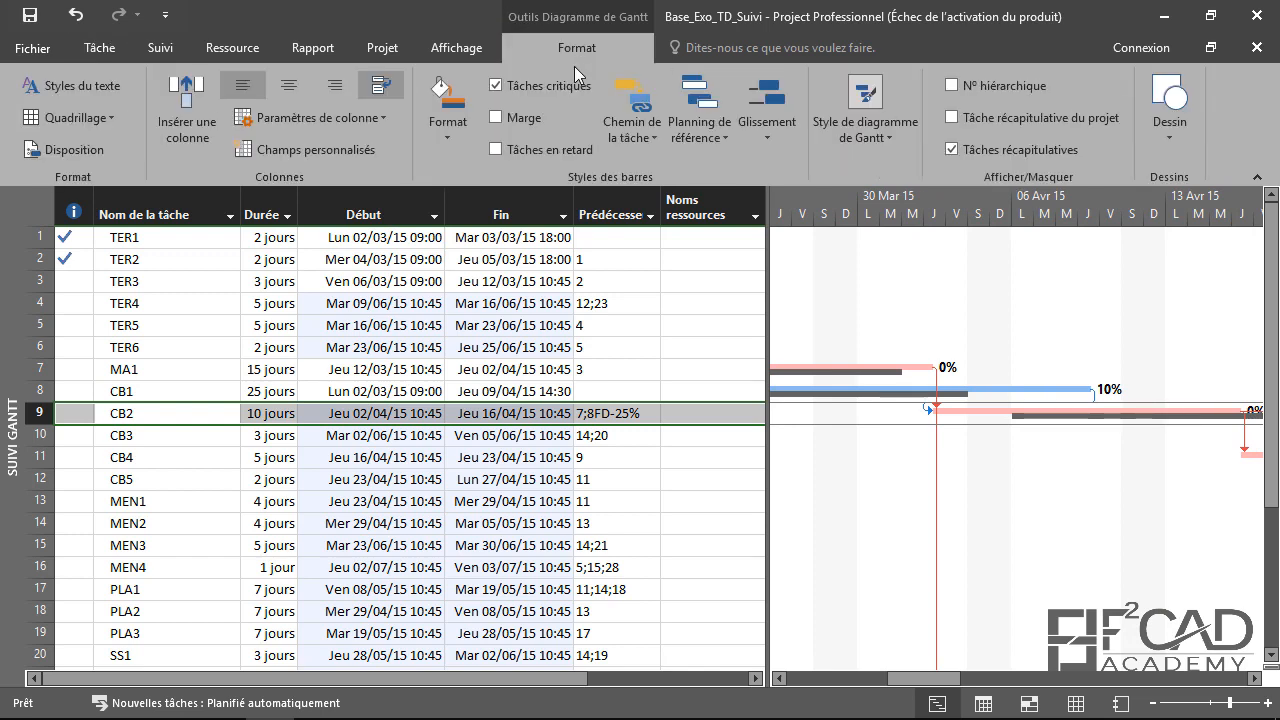
pyautogui.click(725, 139)
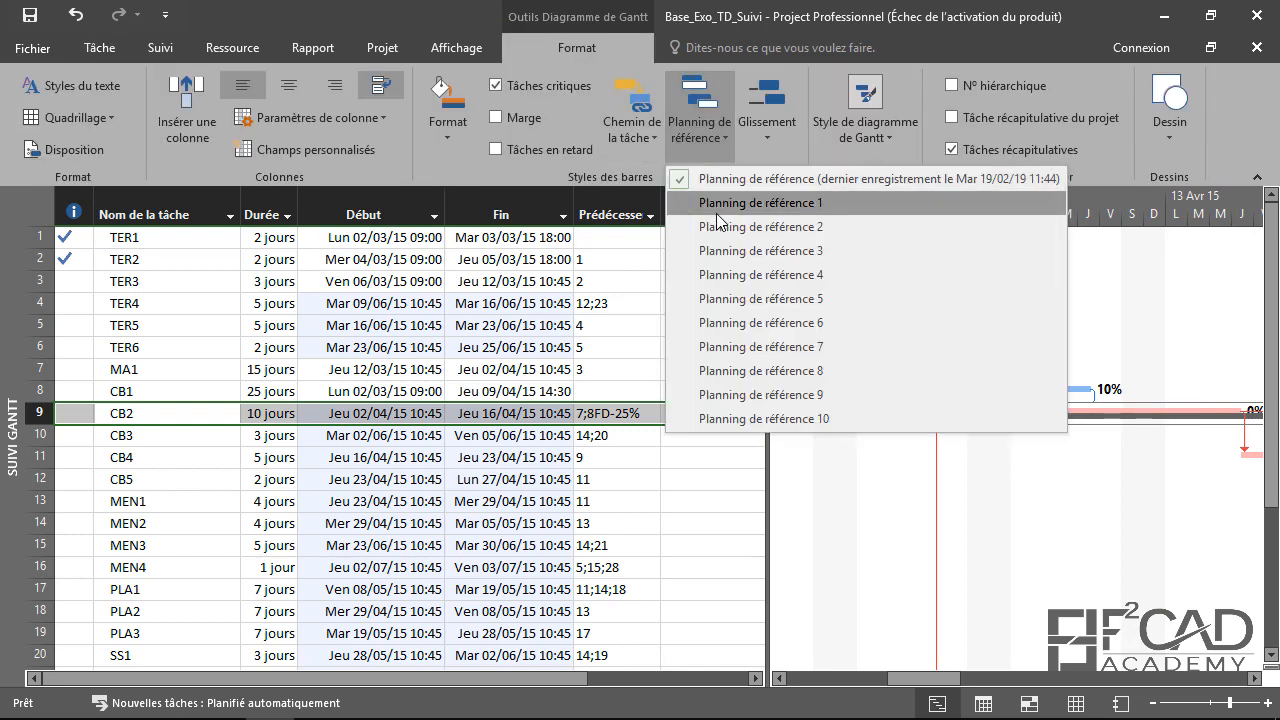
pyautogui.click(717, 210)
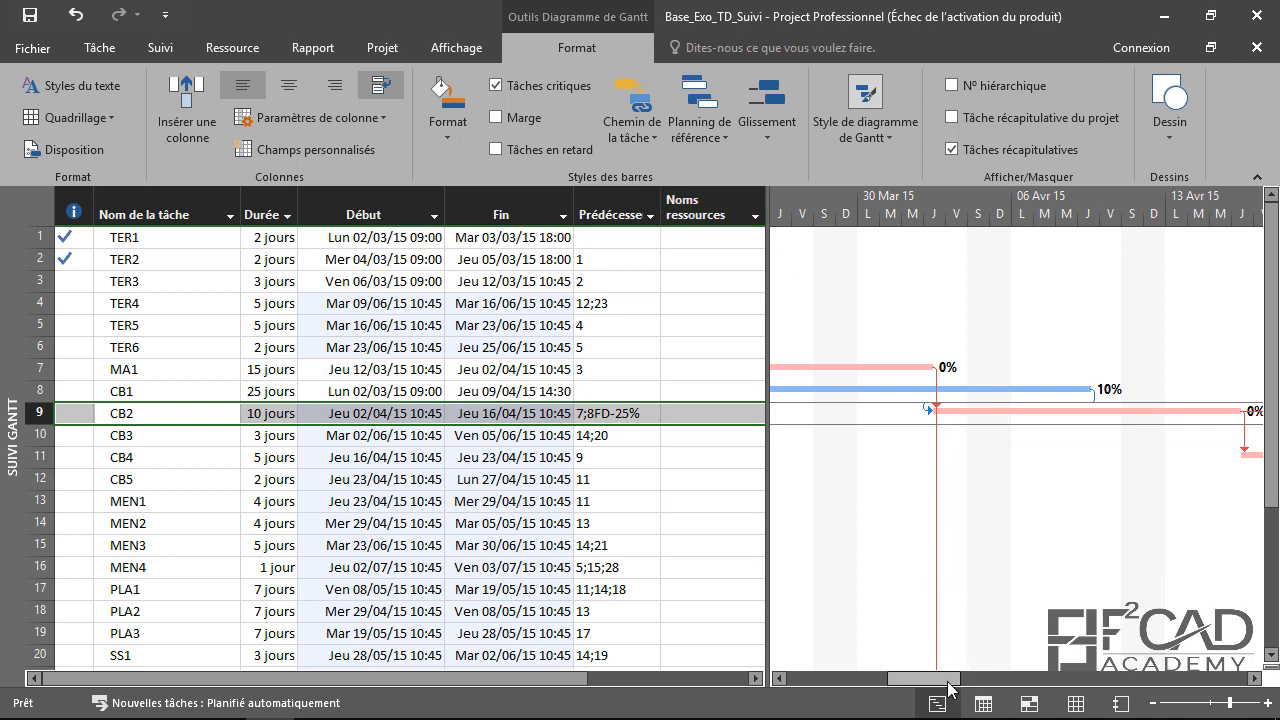
# Examine the overlap between CB1 and CB2 on the Gantt timeline from mid-March to mid-April 2015
pyautogui.moveTo(947, 682)
pyautogui.mouseDown()
pyautogui.moveTo(931, 680)
pyautogui.moveTo(947, 680)
pyautogui.mouseUp()
pyautogui.moveTo(937, 678); pyautogui.dragTo(895, 677)
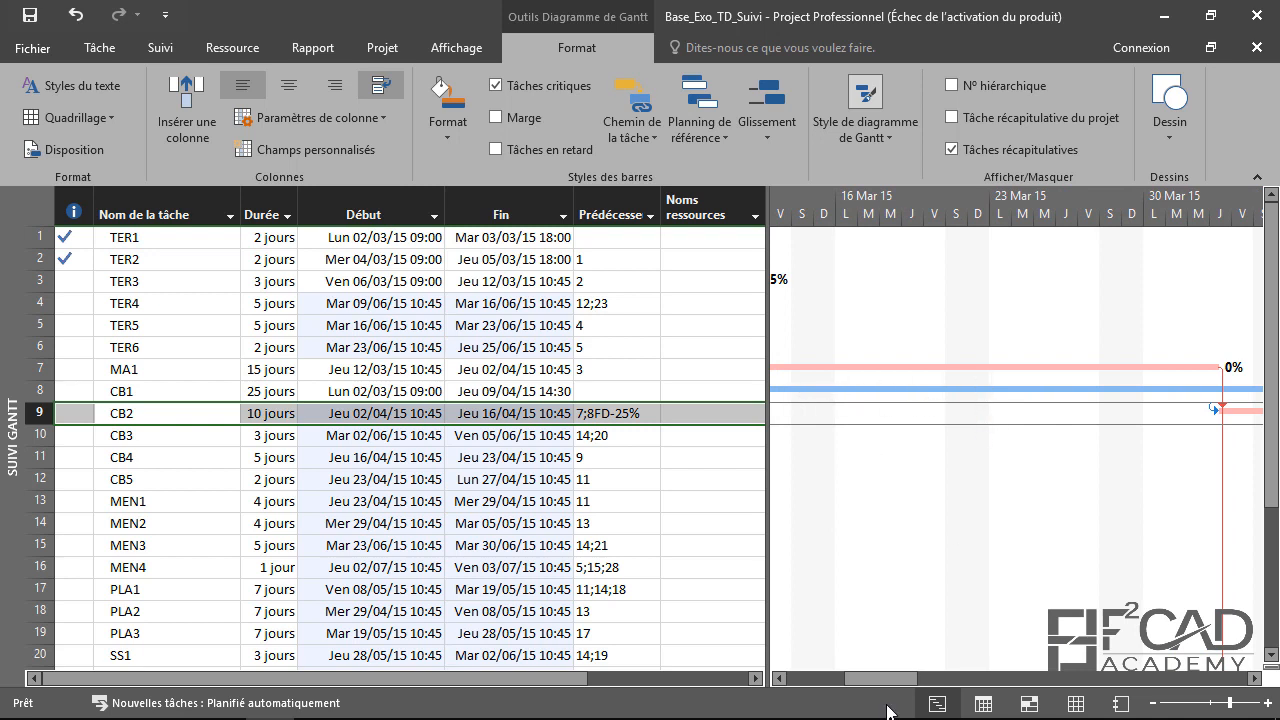
pyautogui.moveTo(880, 678); pyautogui.dragTo(938, 678)
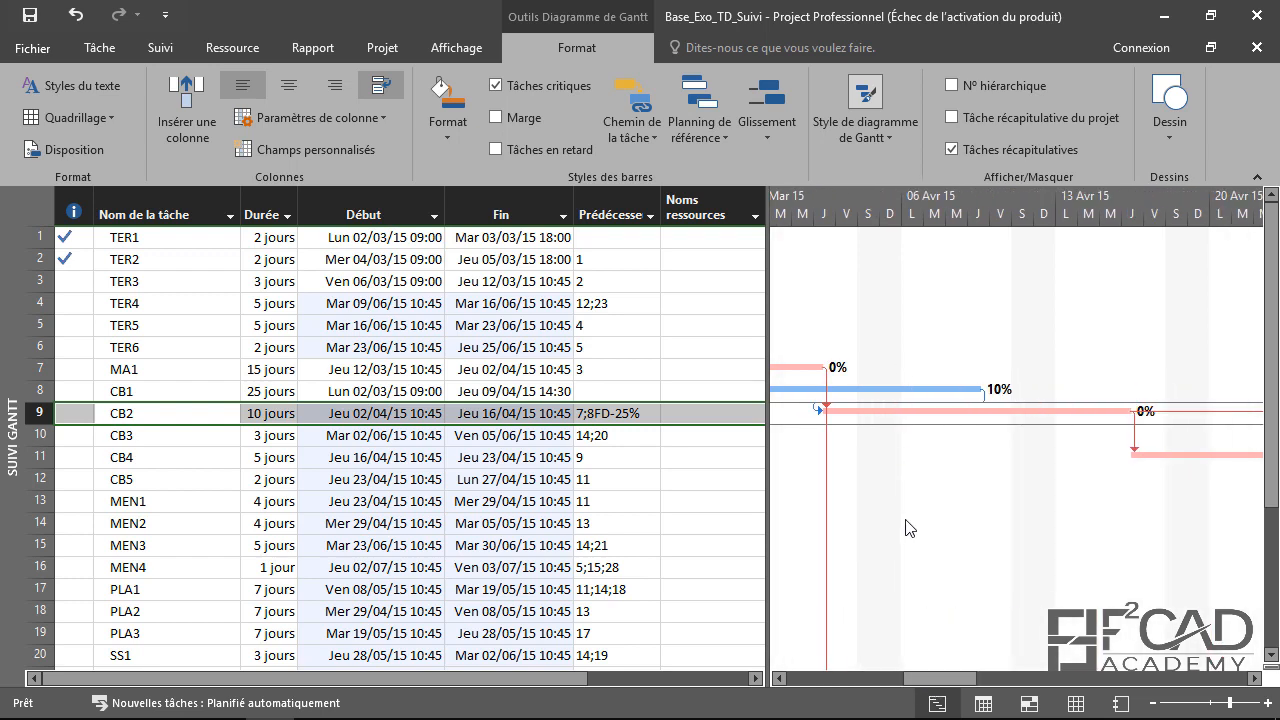
# Review the rescheduled task dates and check the finish date of the Livraison maison task
pyautogui.scroll(-5, 588, 420)
pyautogui.scroll(-2, 586, 420)
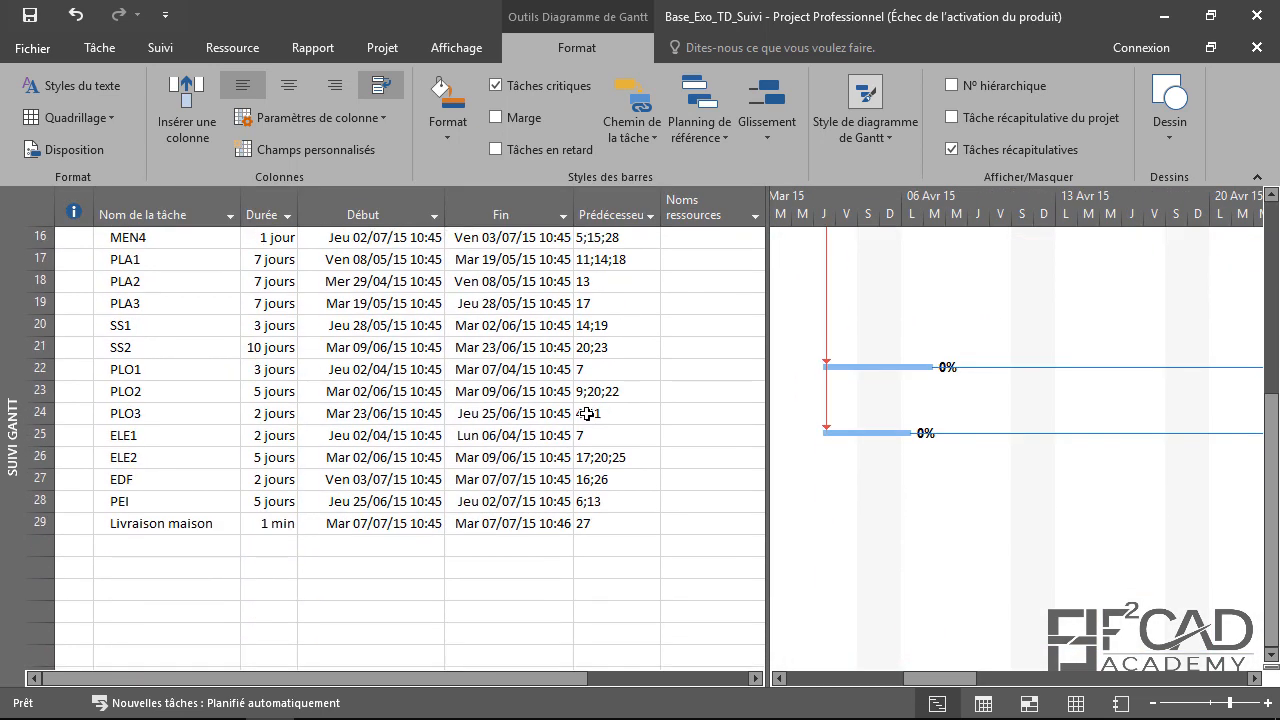
pyautogui.scroll(6, 595, 412)
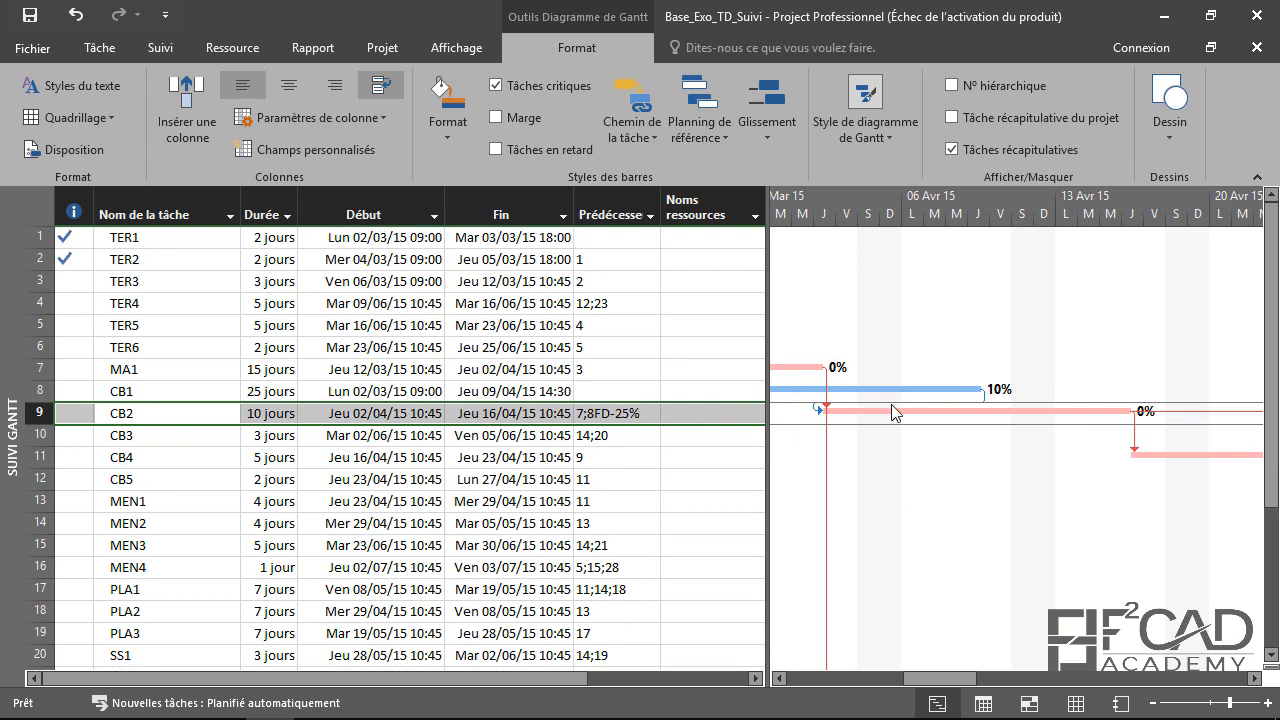
pyautogui.scroll(-6, 547, 453)
pyautogui.scroll(-1, 547, 453)
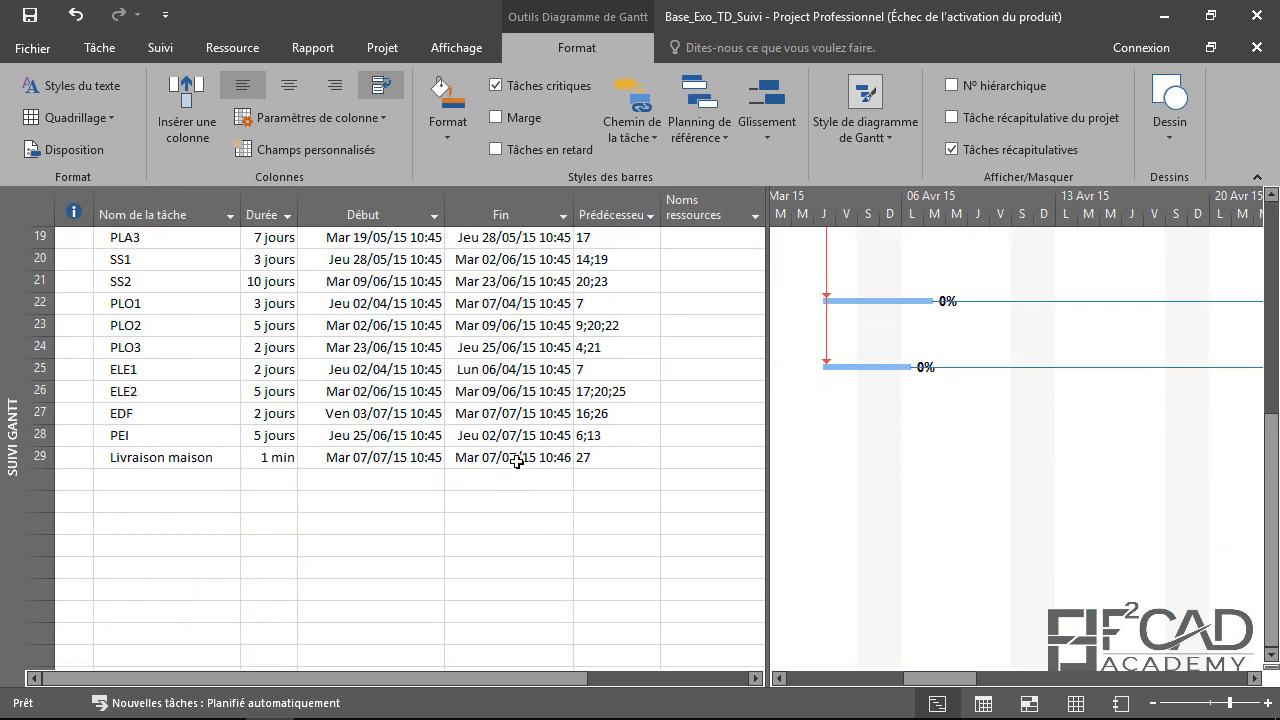
pyautogui.click(520, 460)
pyautogui.scroll(2, 535, 462)
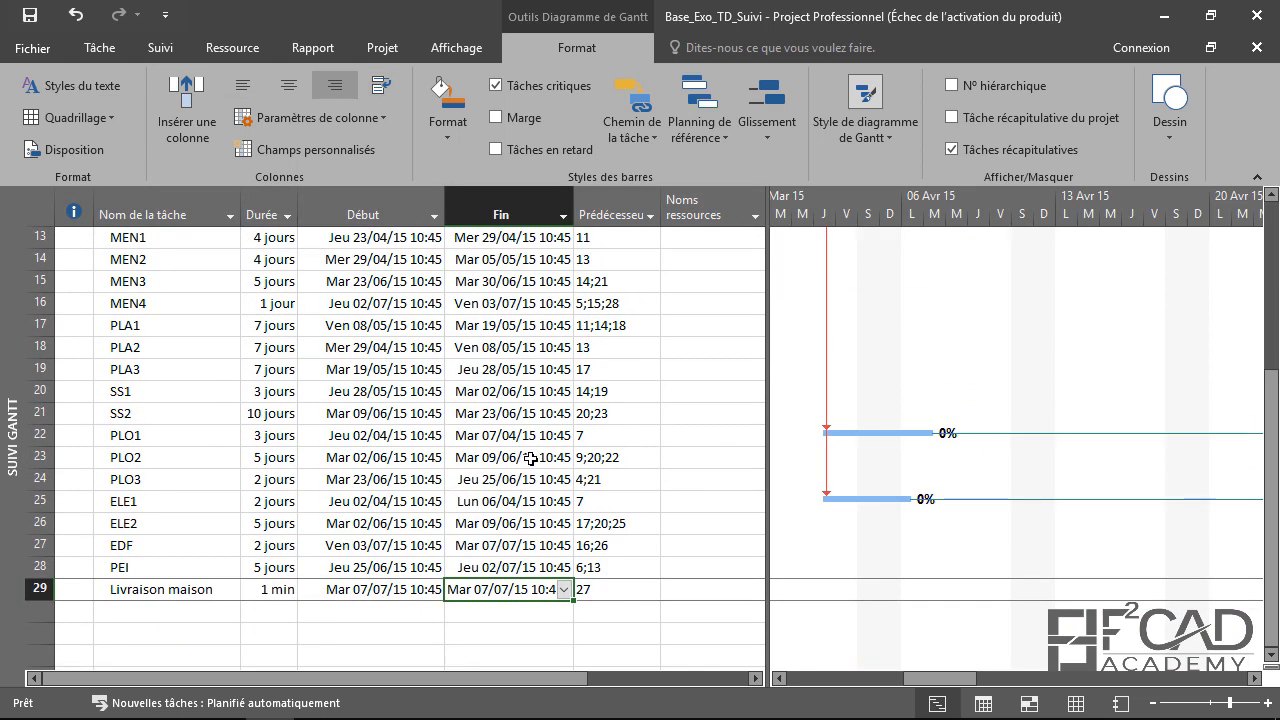
pyautogui.scroll(-2, 510, 456)
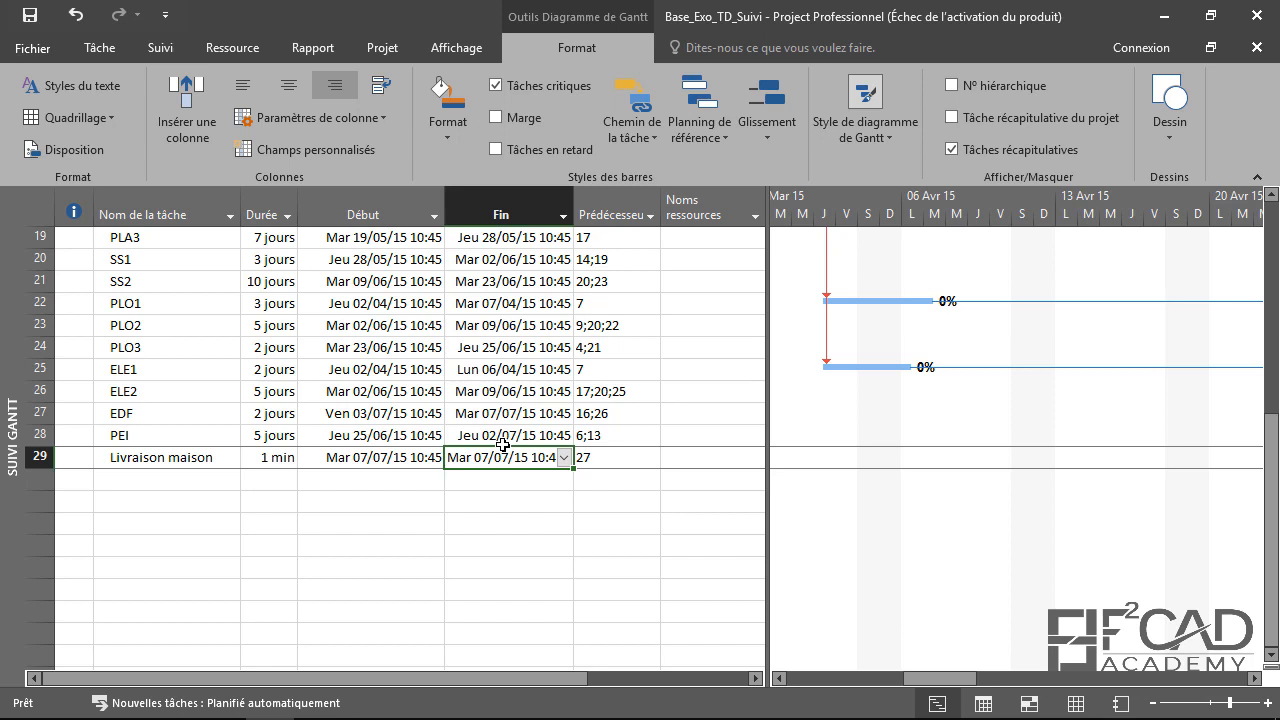
# Compare the CB1 and CB2 bars with the house delivery date, then examine the March 2015 part of the timeline
pyautogui.scroll(4, 1047, 530)
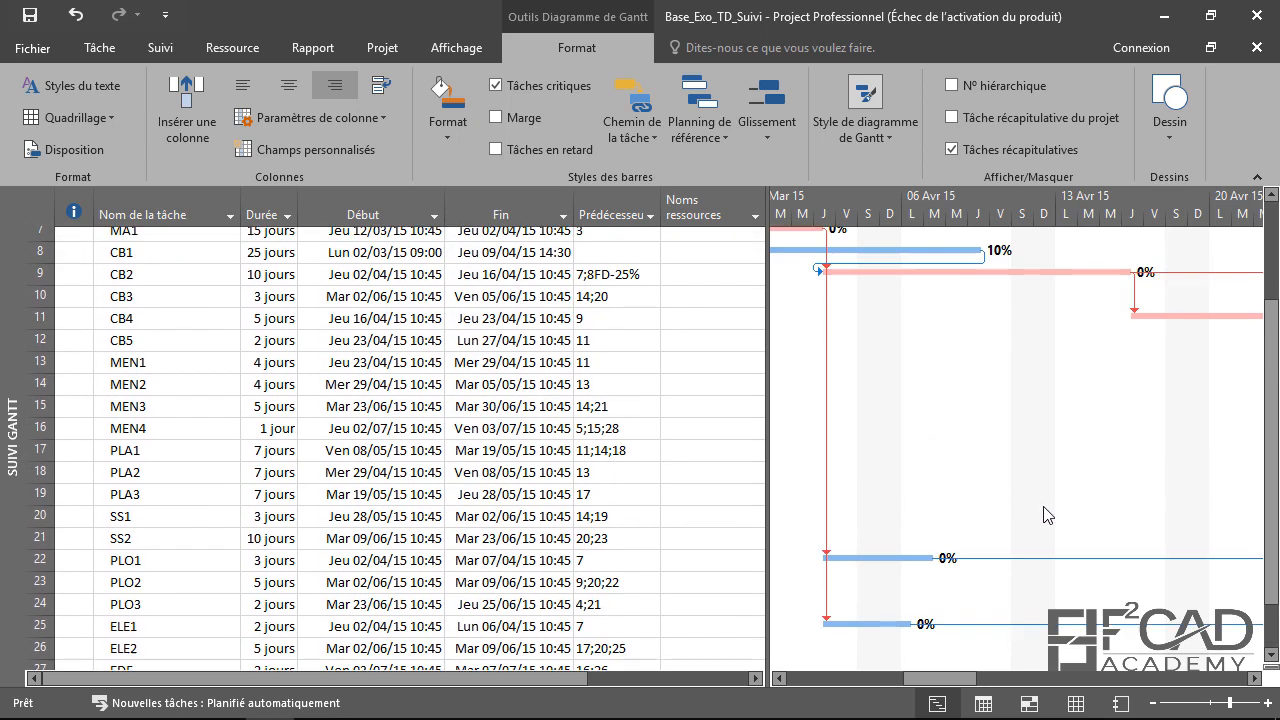
pyautogui.scroll(2, 1047, 515)
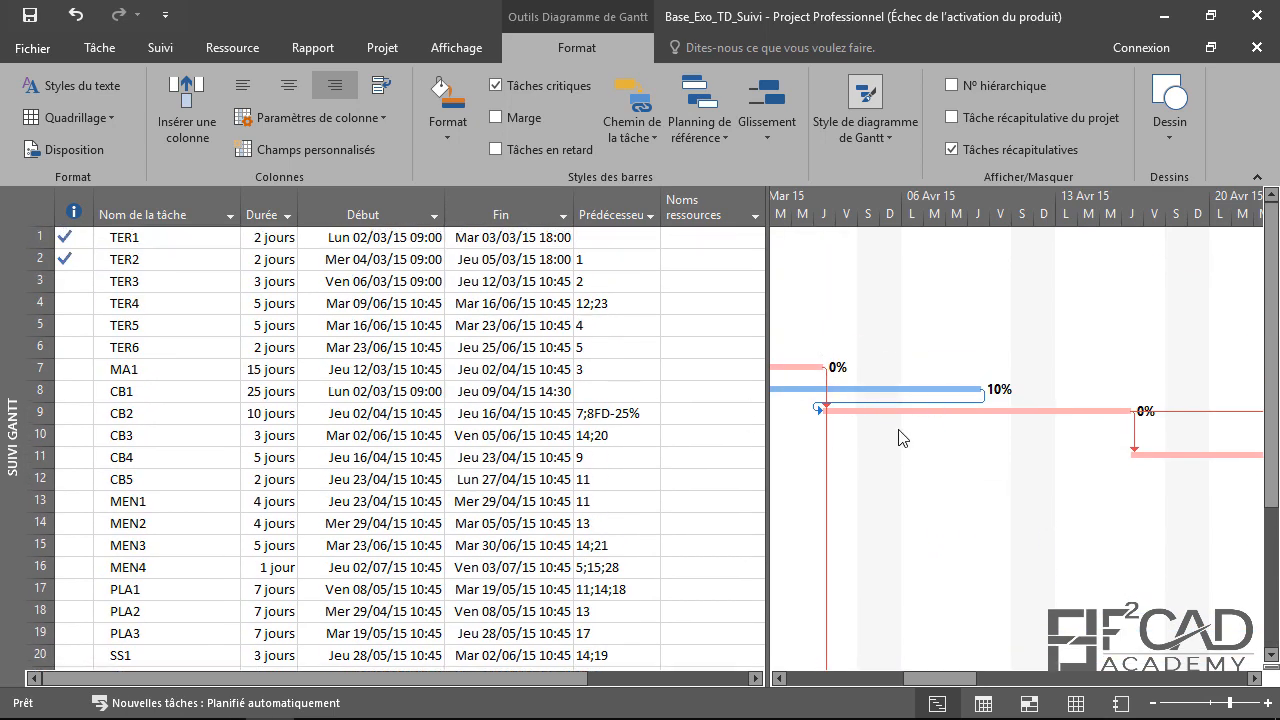
pyautogui.scroll(-3, 897, 410)
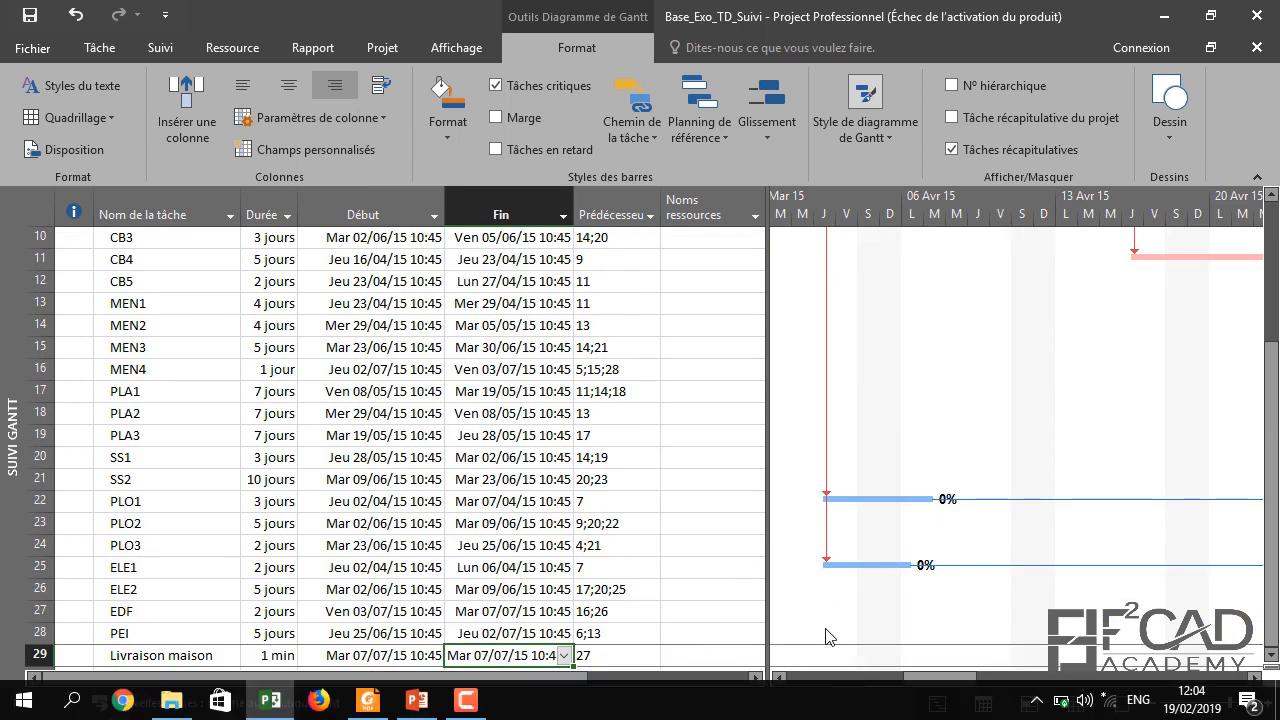
pyautogui.scroll(3, 943, 378)
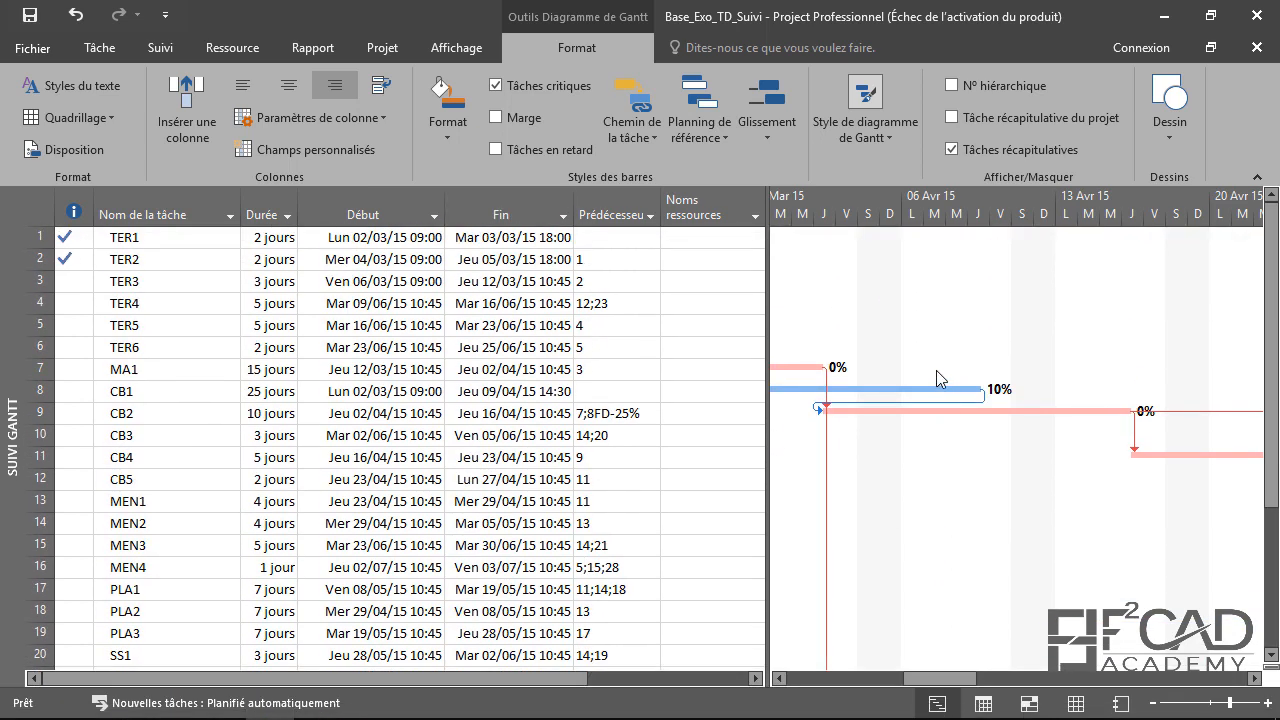
pyautogui.scroll(-6, 558, 383)
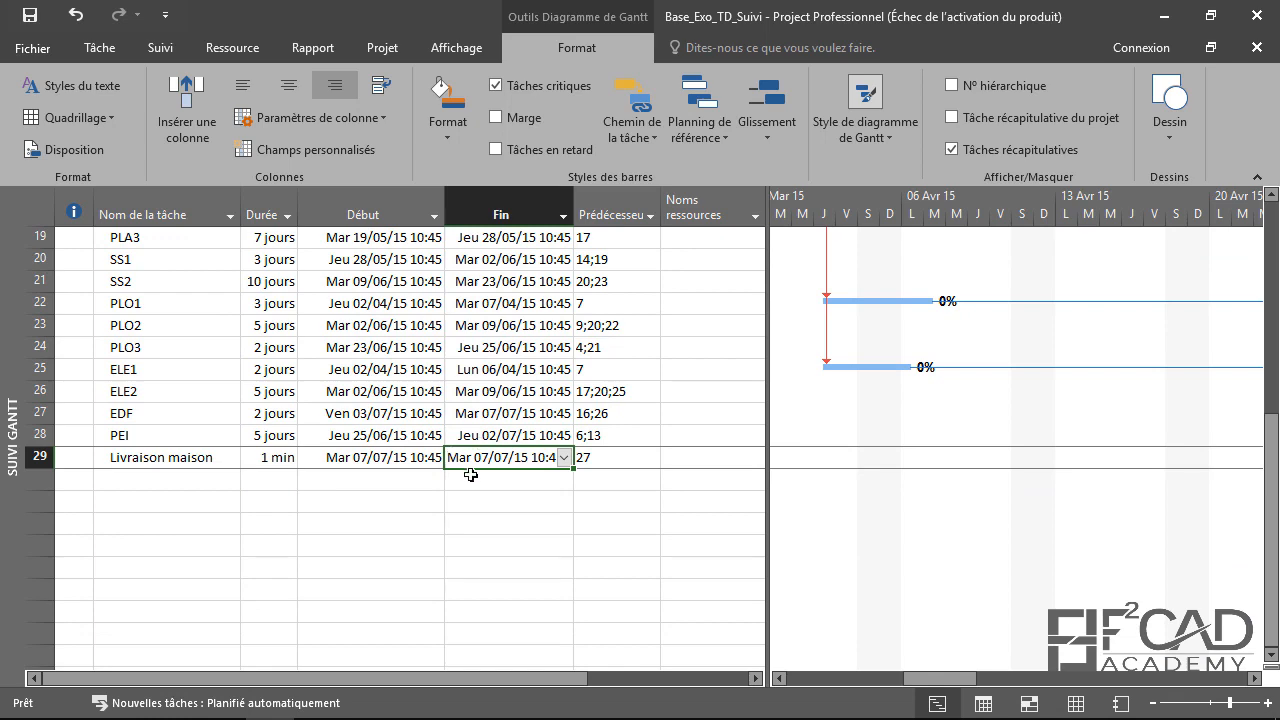
pyautogui.scroll(4, 988, 465)
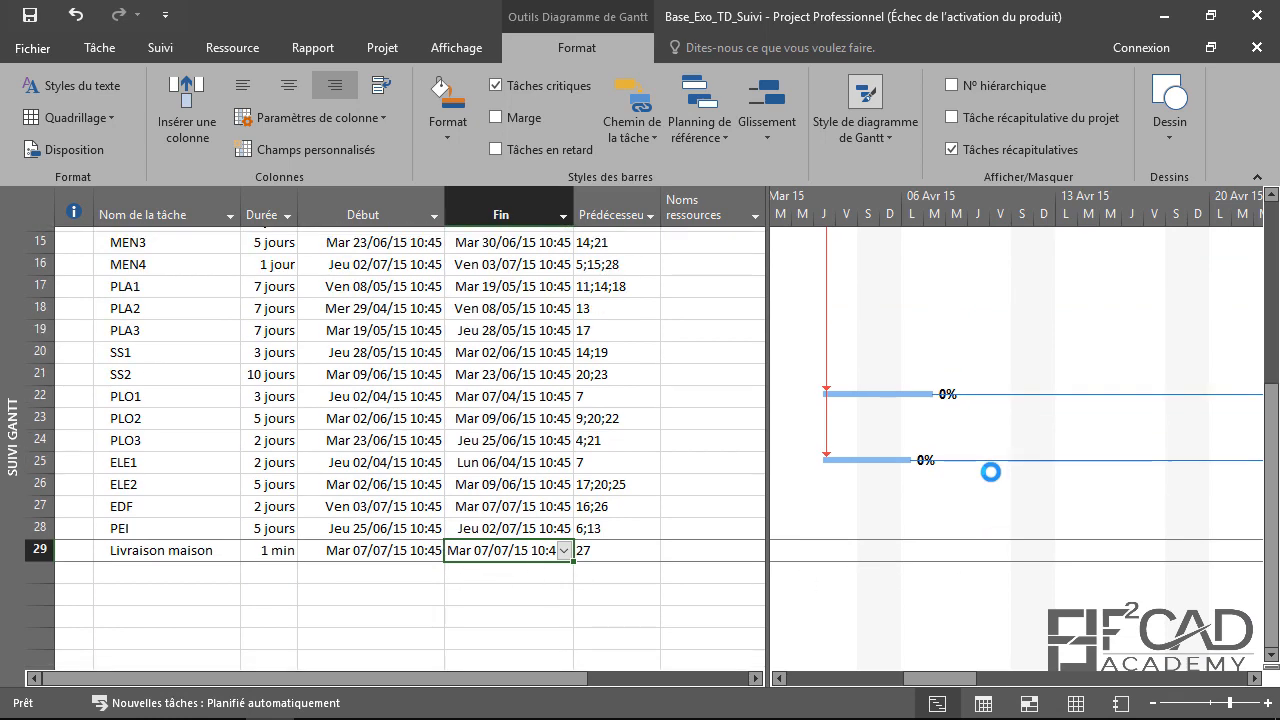
pyautogui.scroll(2, 986, 455)
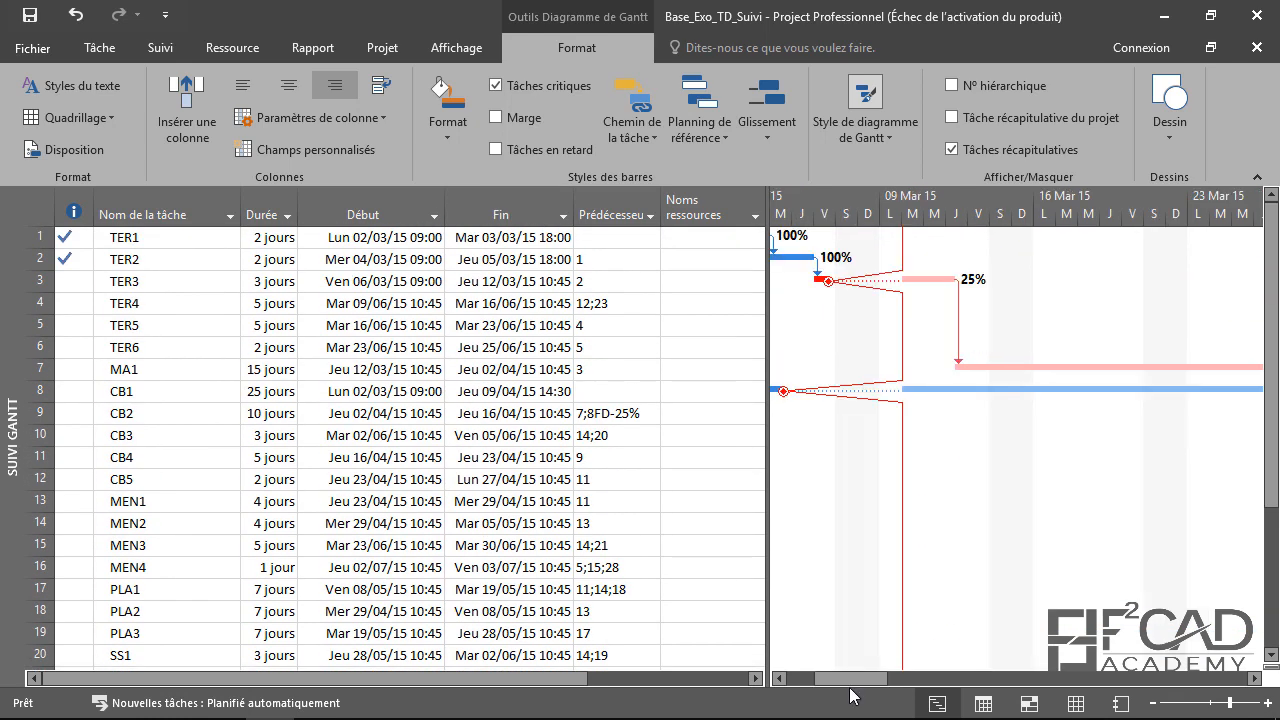
pyautogui.moveTo(942, 678); pyautogui.dragTo(853, 678)
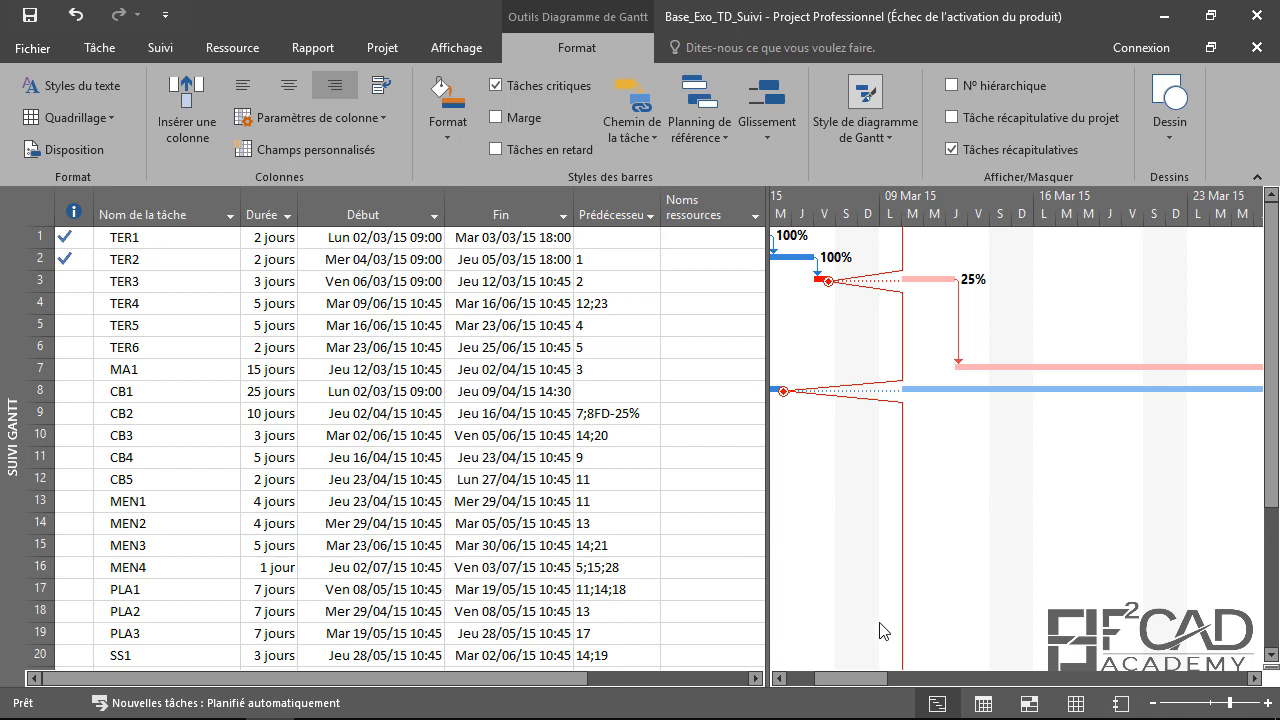